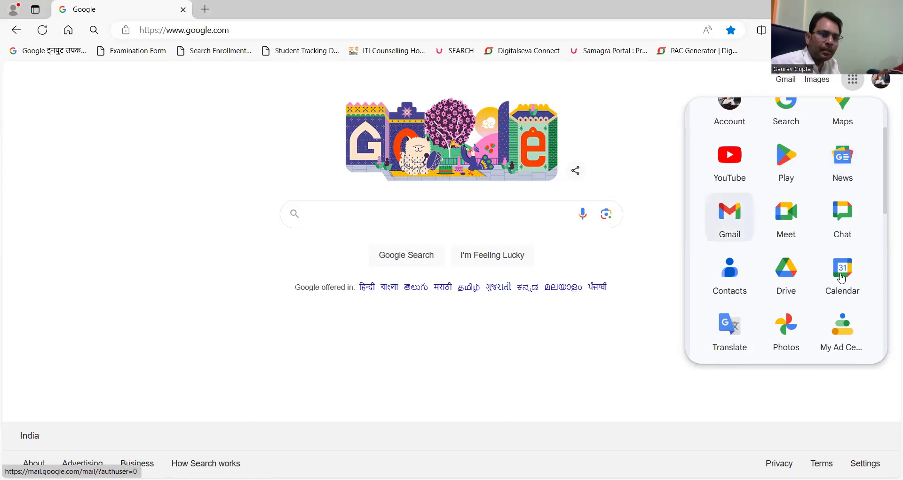
# Step: Look through the Google apps list, from YouTube and Gmail down to Docs, Sheets, Slides and Classroom
pyautogui.scroll(-1, 733, 294)
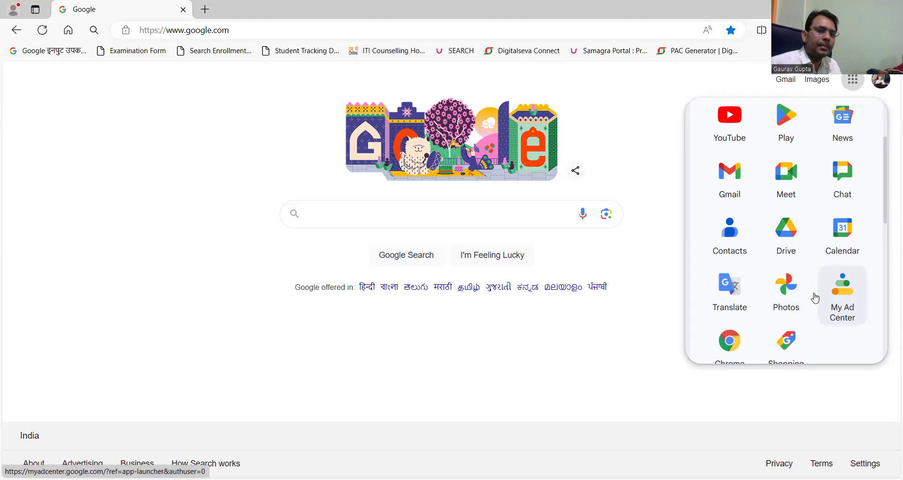
pyautogui.scroll(-2, 765, 281)
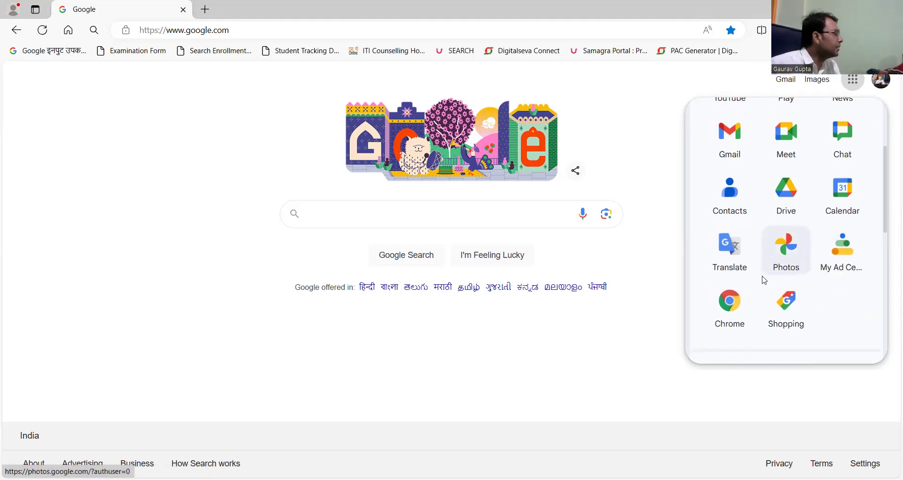
pyautogui.scroll(-2, 764, 280)
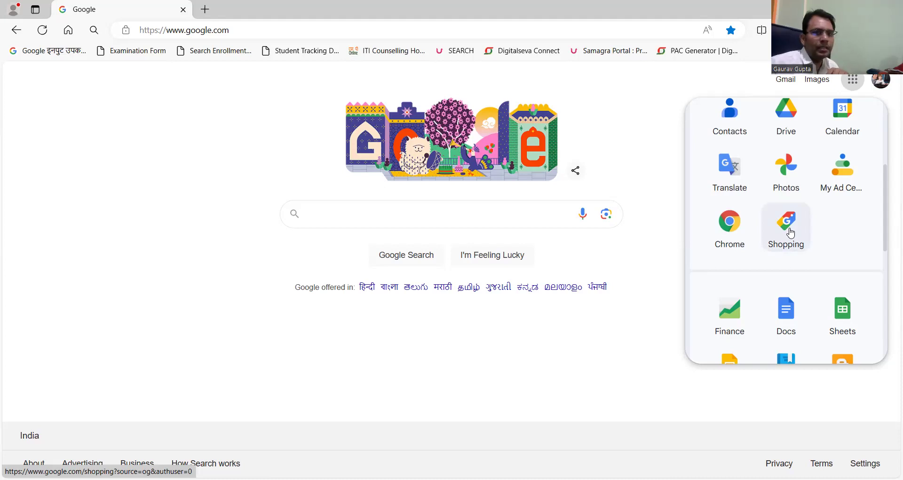
pyautogui.scroll(-3, 791, 232)
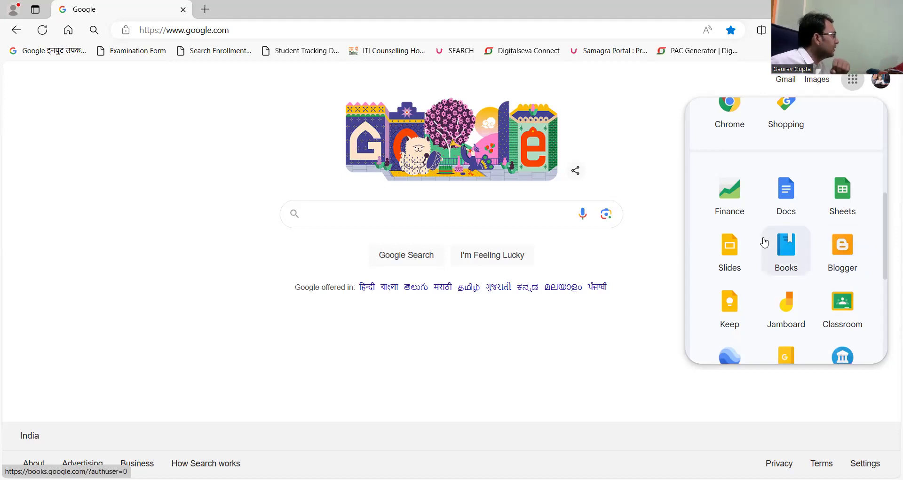
pyautogui.scroll(4, 727, 231)
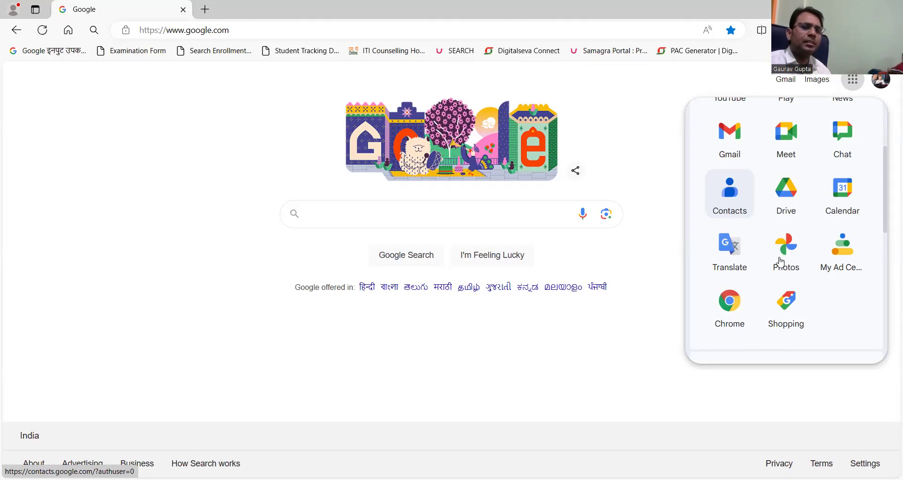
pyautogui.scroll(-5, 781, 262)
pyautogui.scroll(5, 764, 304)
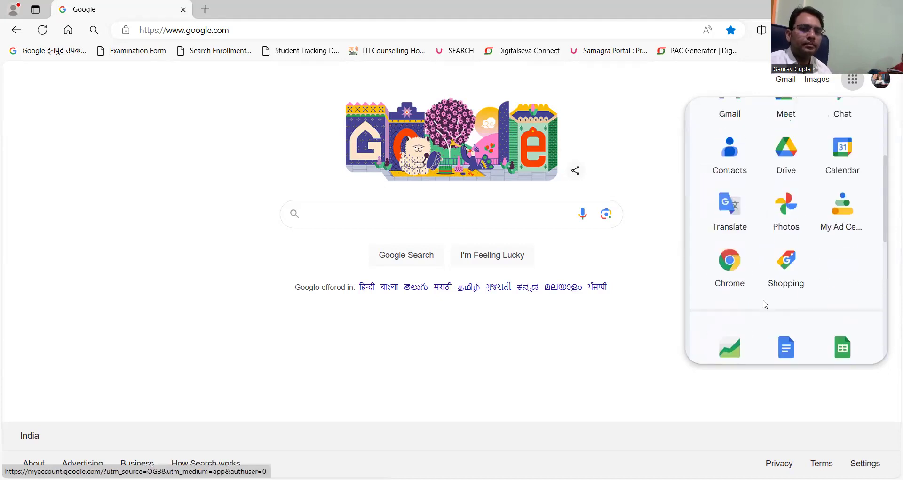
pyautogui.click(320, 374)
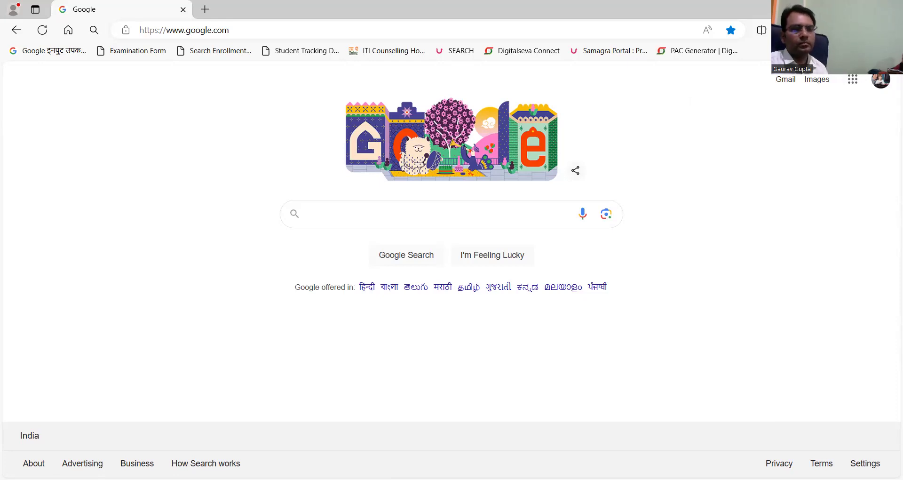
# Step: Switch to Adobe PageMaker and look over the available Type commands
pyautogui.click(541, 402)
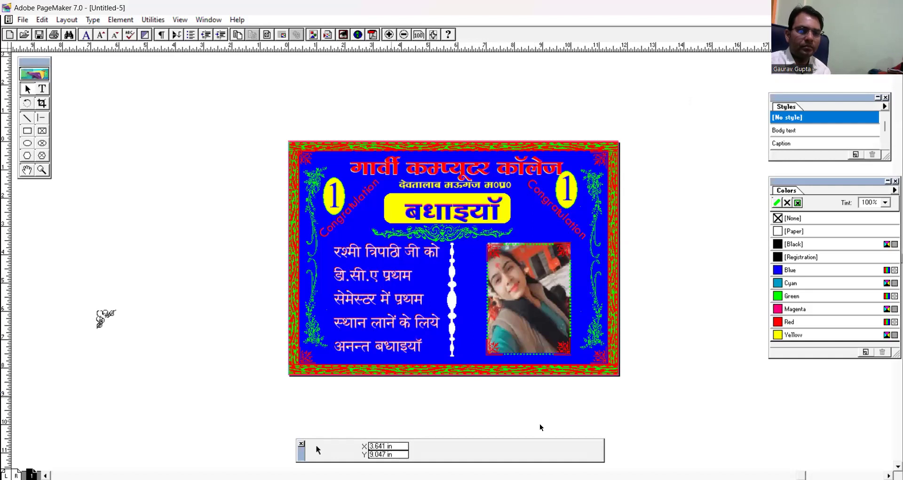
pyautogui.click(660, 343)
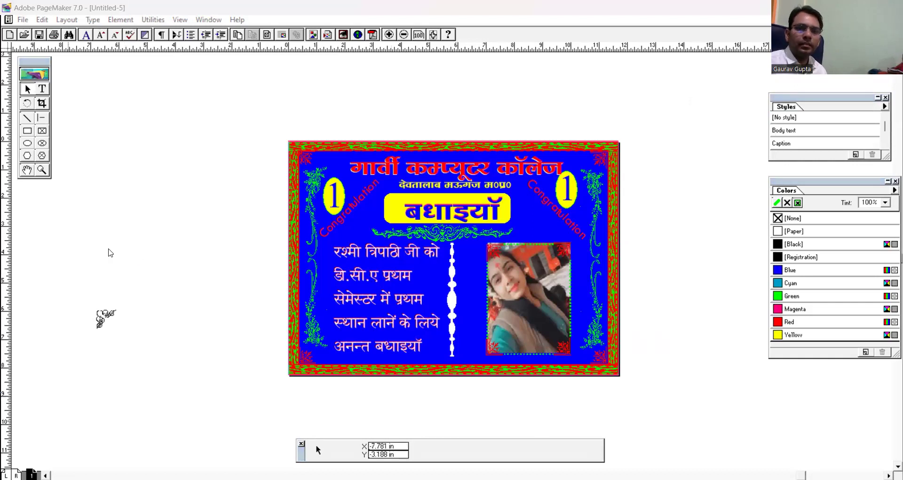
pyautogui.click(95, 133)
pyautogui.click(91, 20)
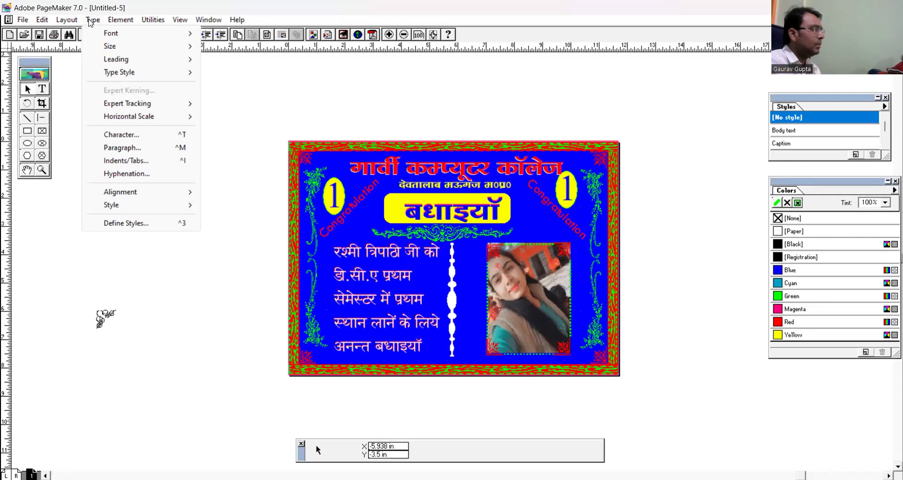
pyautogui.click(61, 269)
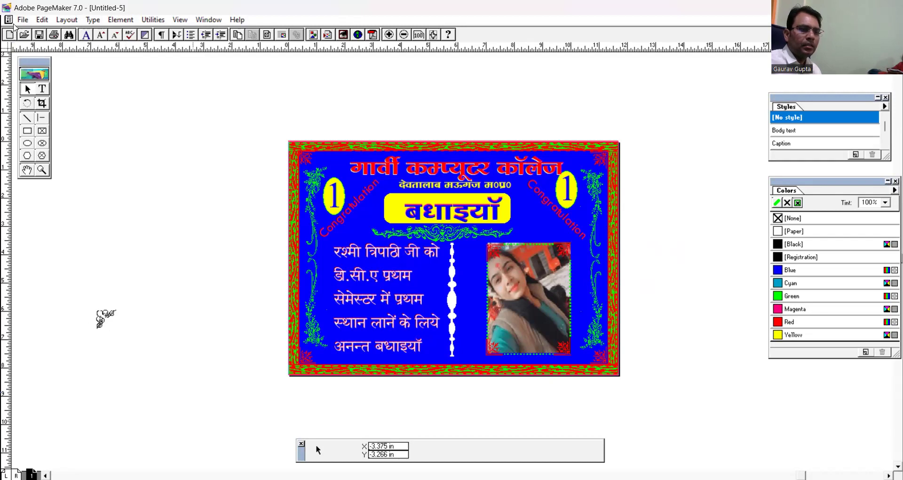
# Step: Open the recent publication DESIGN.pmd
pyautogui.click(23, 20)
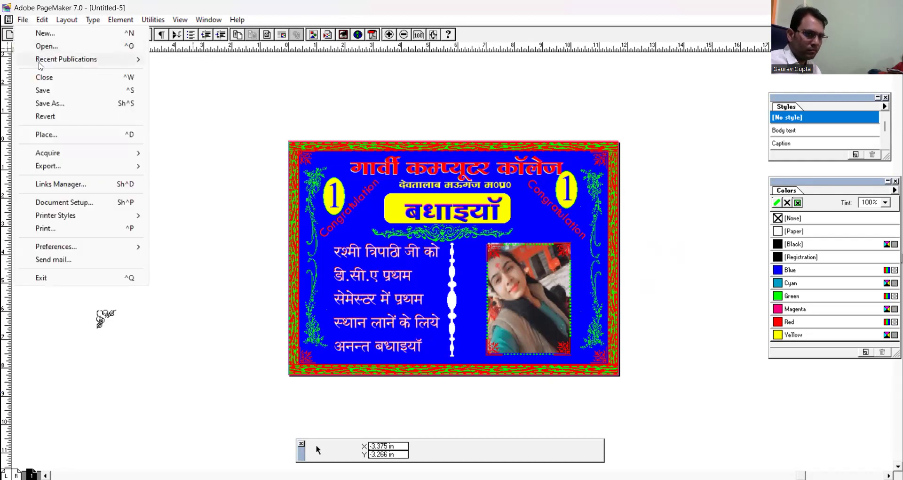
pyautogui.moveTo(41, 65)
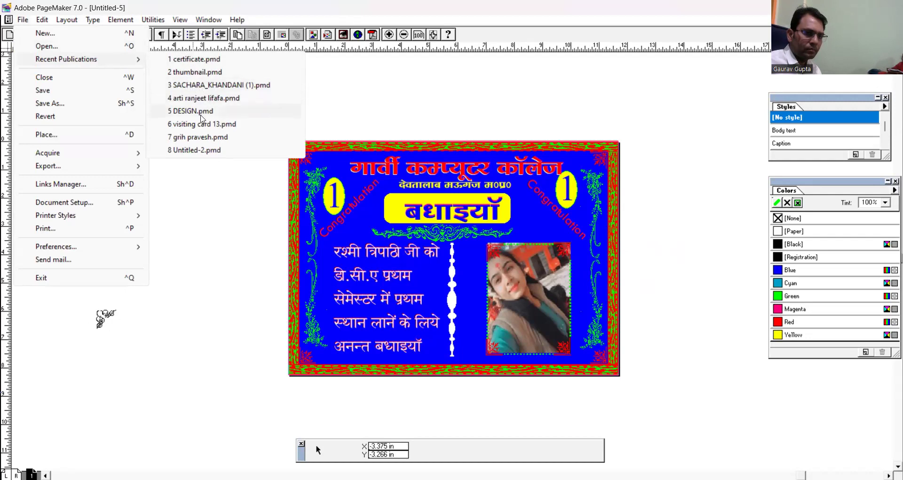
pyautogui.click(201, 116)
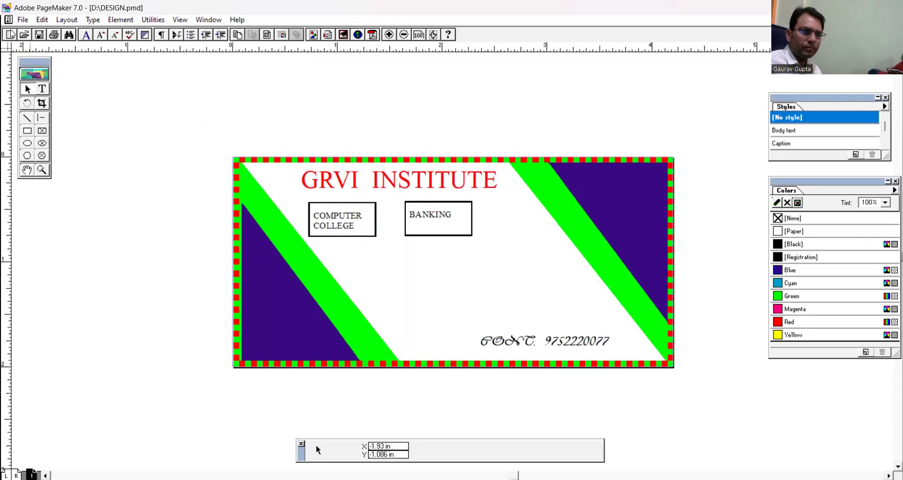
pyautogui.hotkey('ctrl', 'shift', 'p')
pyautogui.click(535, 163)
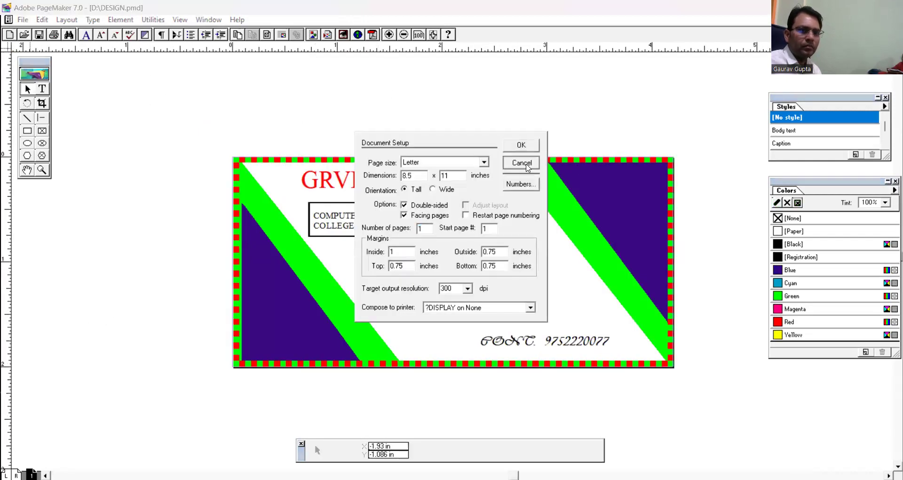
# Step: Try to open the recent publication grih pravesh.pmd
pyautogui.click(20, 19)
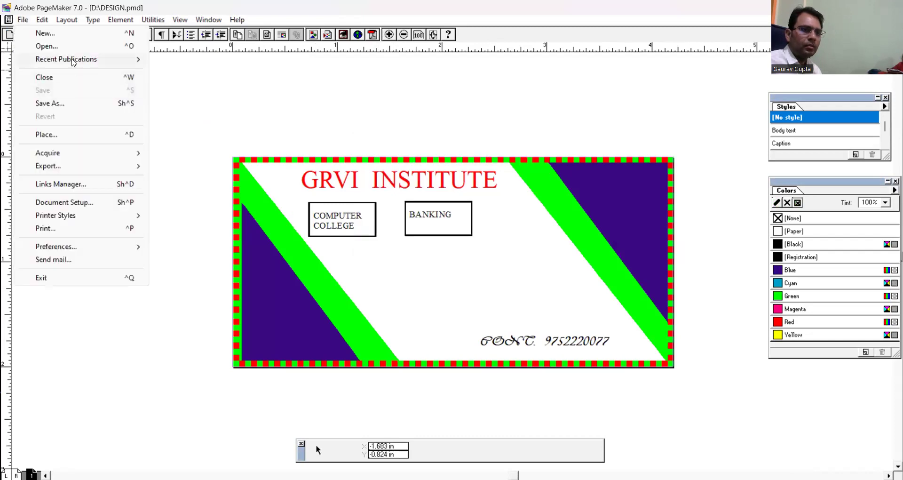
pyautogui.moveTo(73, 61)
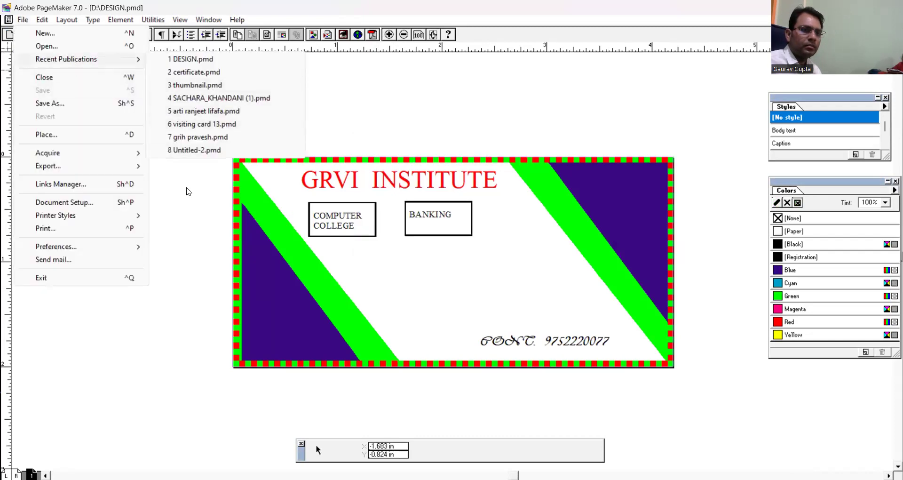
pyautogui.click(192, 138)
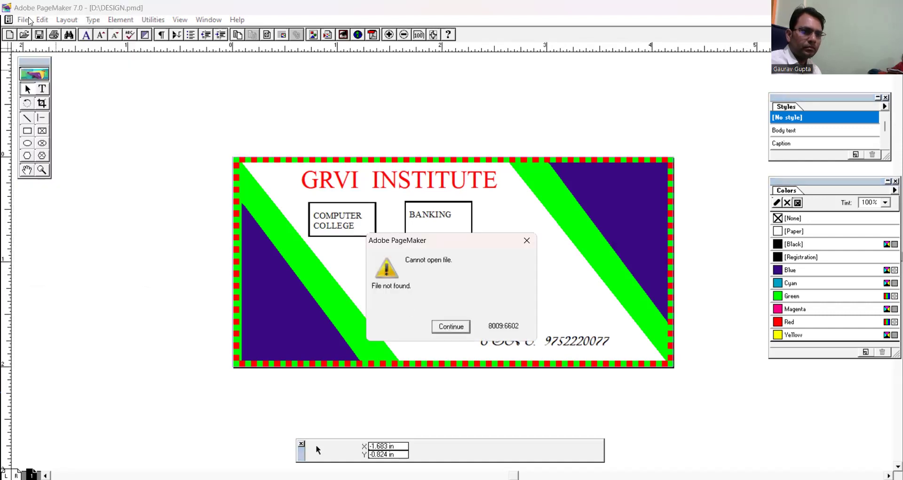
pyautogui.click(454, 322)
pyautogui.click(454, 322)
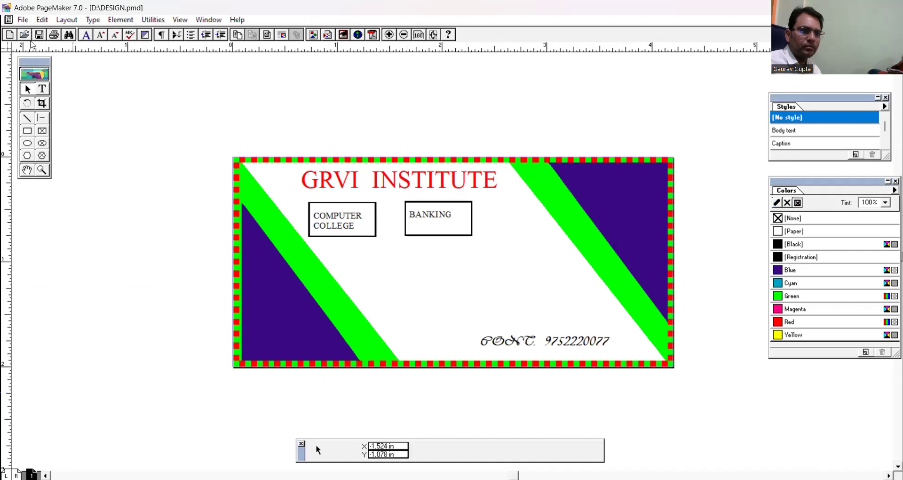
# Step: Open the publication "bholenath g and parwati g.pmd" from the Desktop folder
pyautogui.click(25, 35)
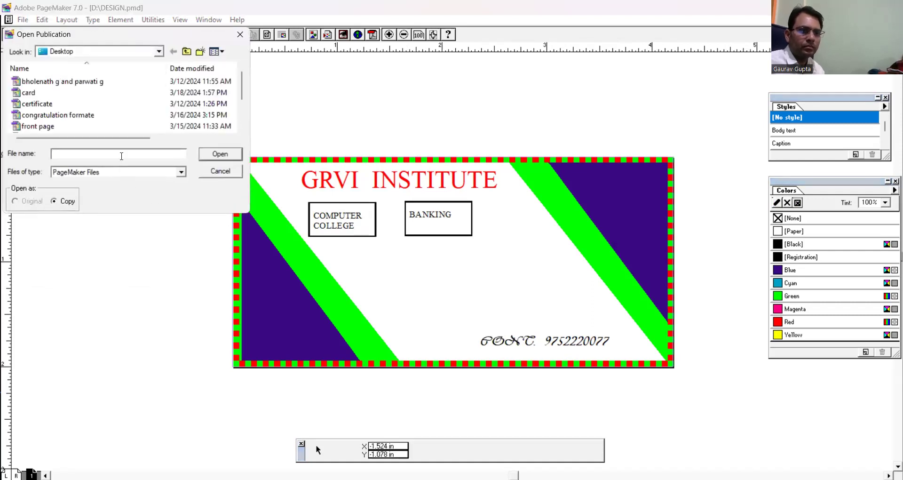
pyautogui.write('bho')
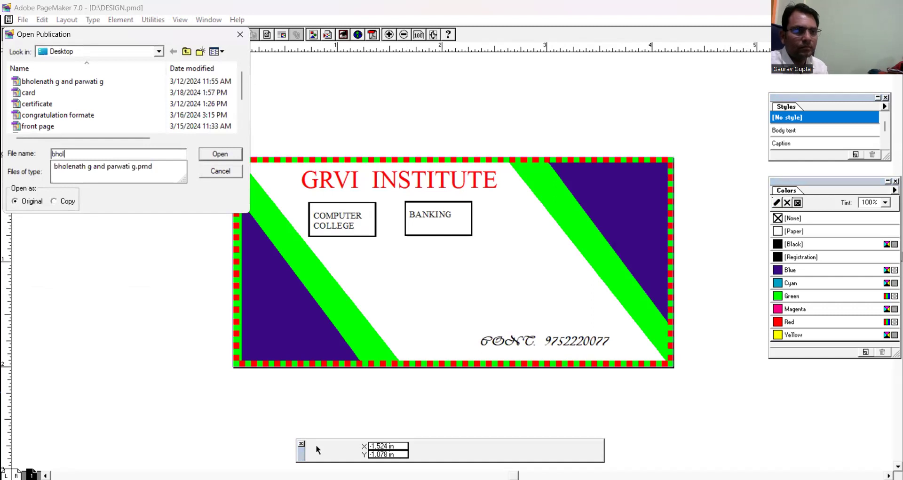
pyautogui.write('l')
pyautogui.press('Down')
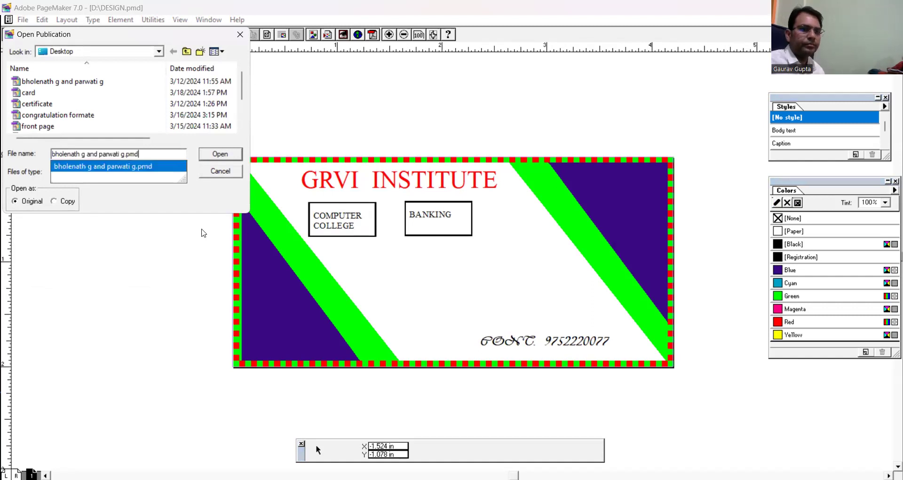
pyautogui.press('Return')
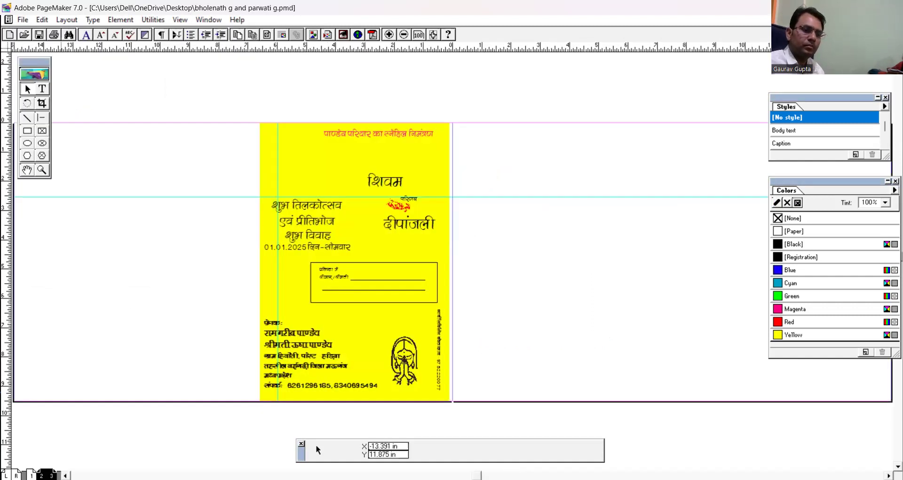
# Step: Go to page 1 of the invitation card and magnify the half containing the text and clip art
pyautogui.click(31, 475)
pyautogui.click(42, 170)
pyautogui.click(27, 88)
pyautogui.click(46, 90)
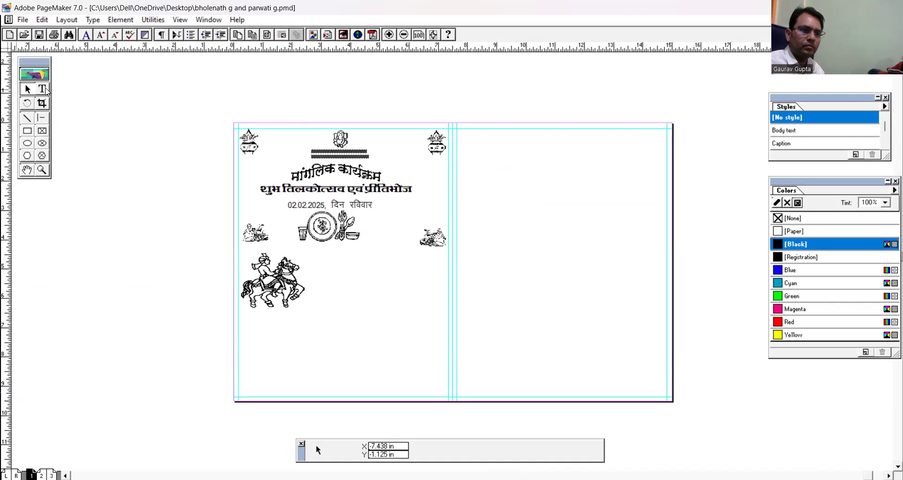
pyautogui.click(27, 87)
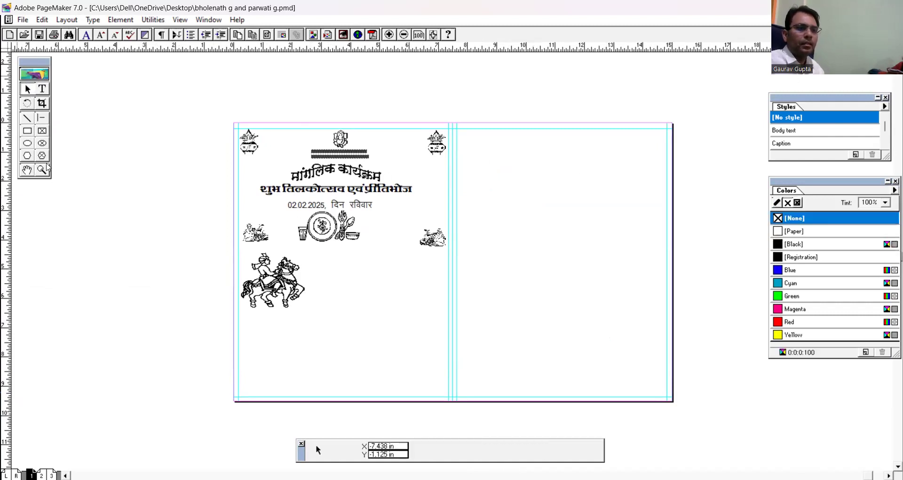
pyautogui.click(42, 170)
pyautogui.moveTo(216, 103); pyautogui.dragTo(473, 406)
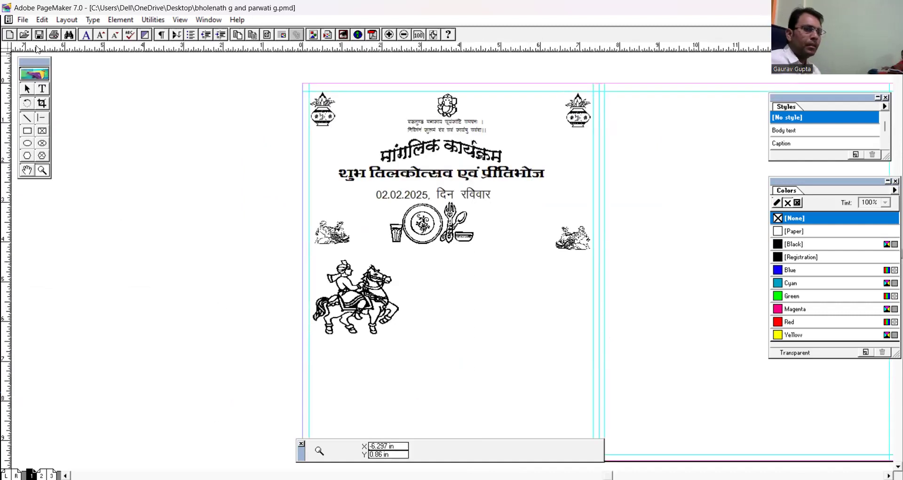
# Step: Open the publication "congratulation formate.pmd" from the Desktop folder
pyautogui.click(22, 20)
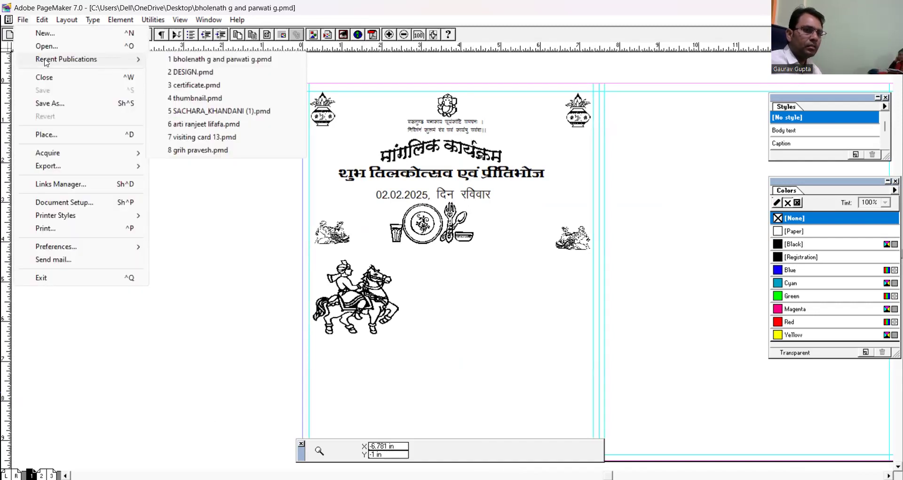
pyautogui.click(179, 187)
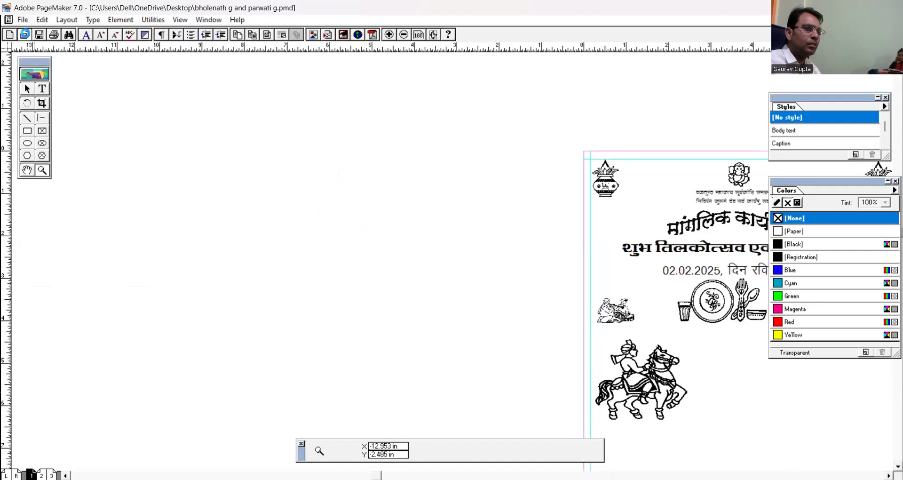
pyautogui.hotkey('ctrl', 'o')
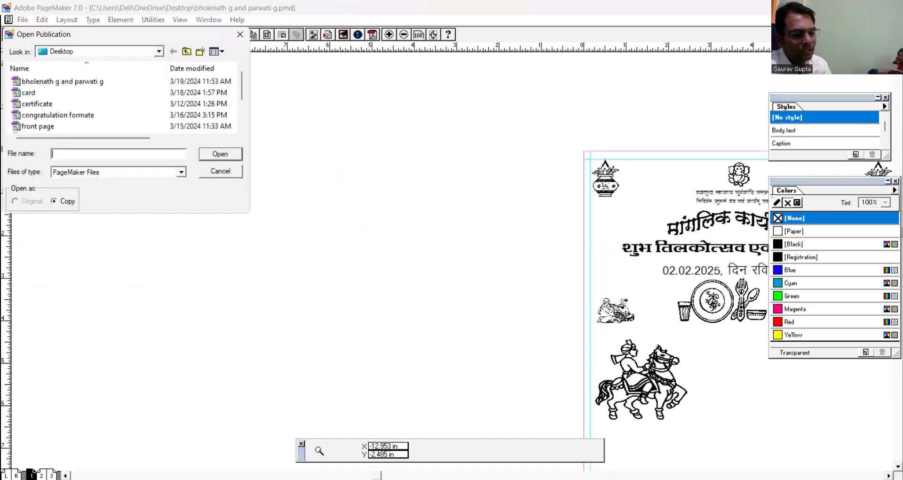
pyautogui.write('con')
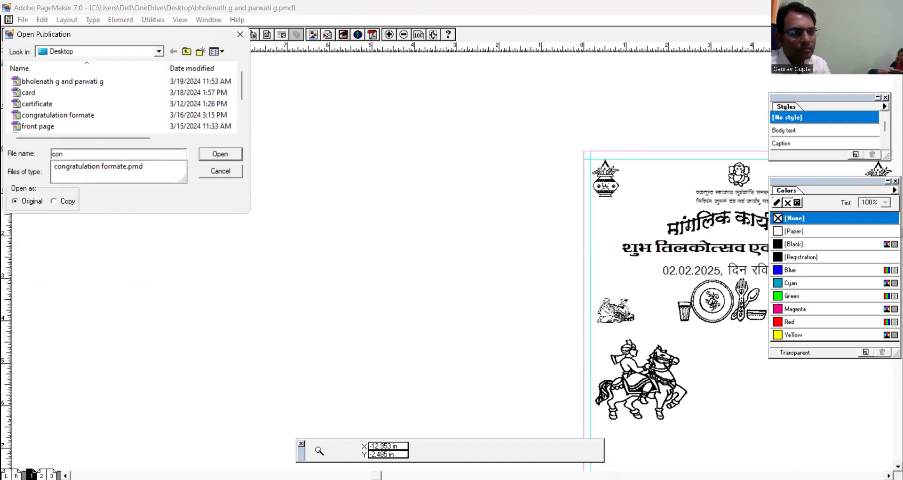
pyautogui.press('Down')
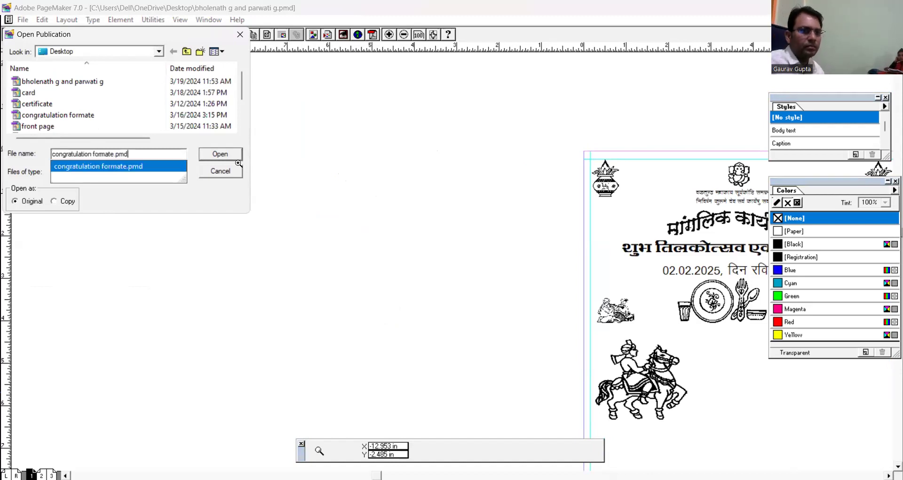
pyautogui.press('Return')
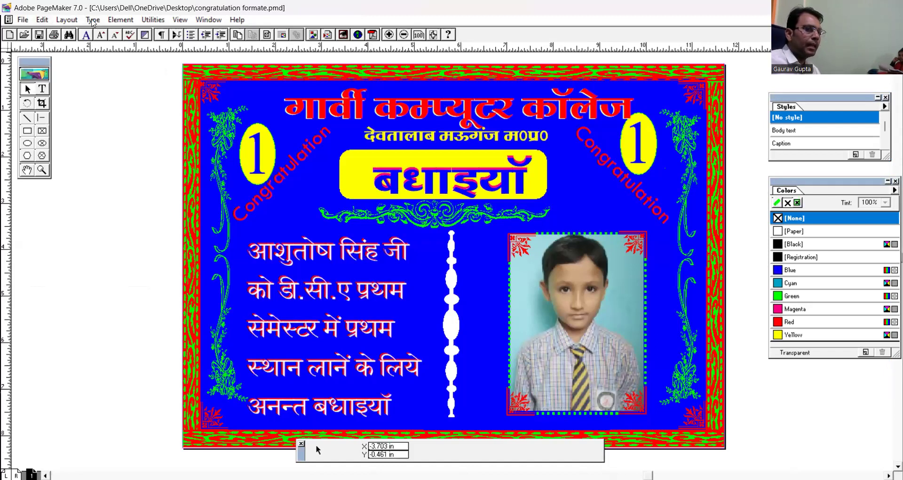
# Step: Look over the font list and fit the whole congratulation card in the window
pyautogui.click(93, 20)
pyautogui.moveTo(107, 38)
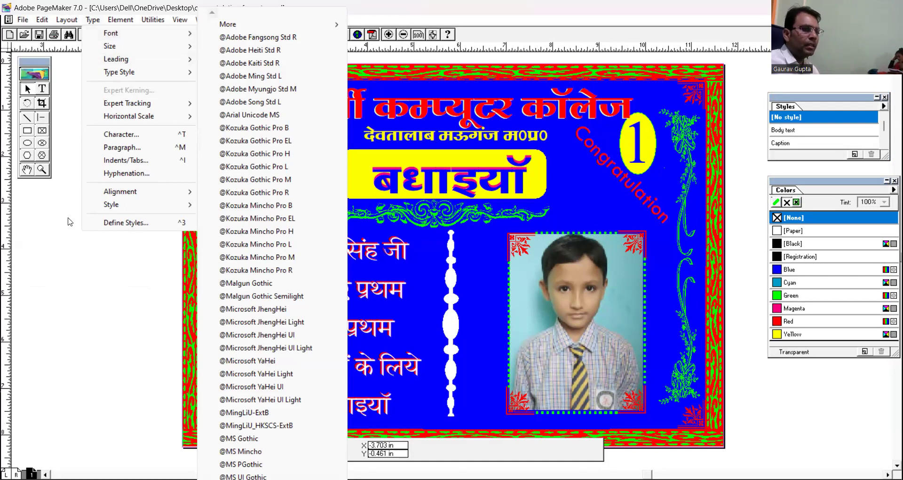
pyautogui.click(70, 256)
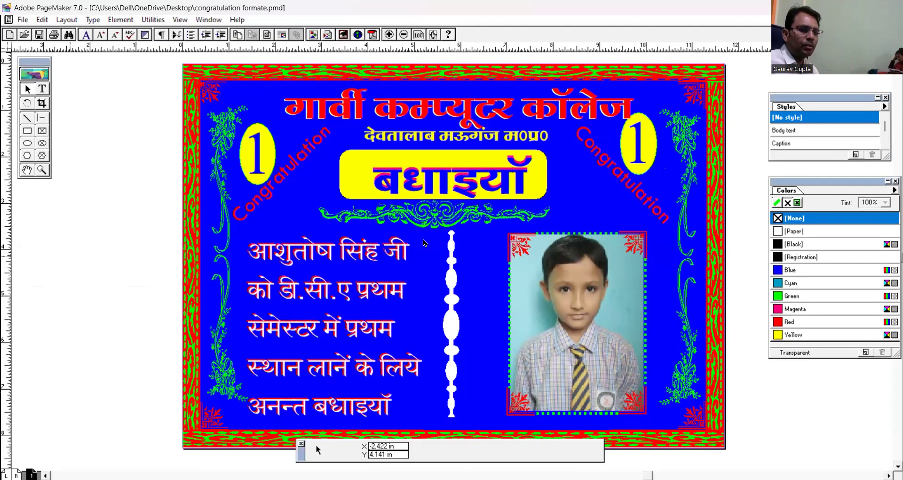
pyautogui.hotkey('ctrl', '0')
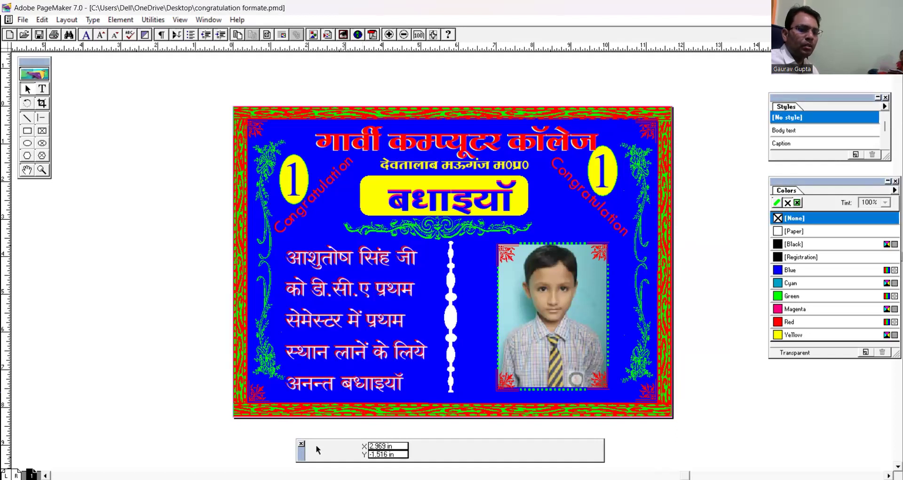
# Step: Copy the card's grouped artwork and insert two new pages after page 1
pyautogui.moveTo(315, 445); pyautogui.dragTo(327, 451)
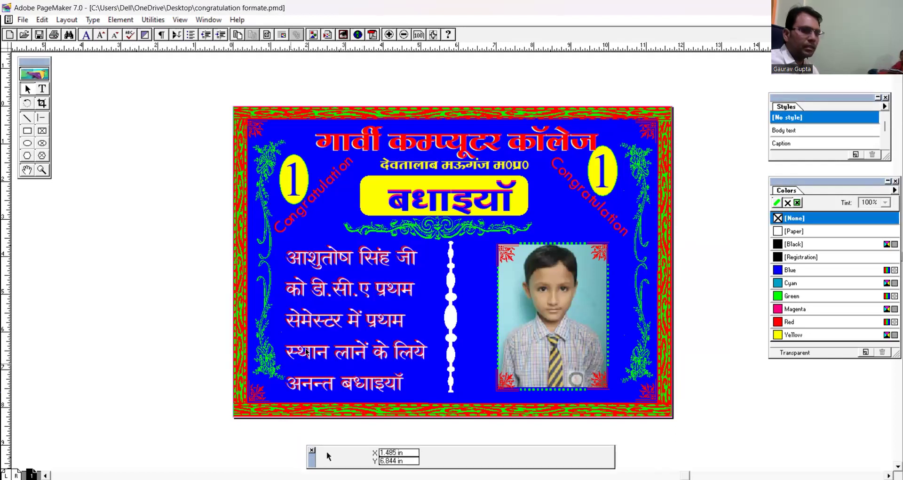
pyautogui.click(298, 196)
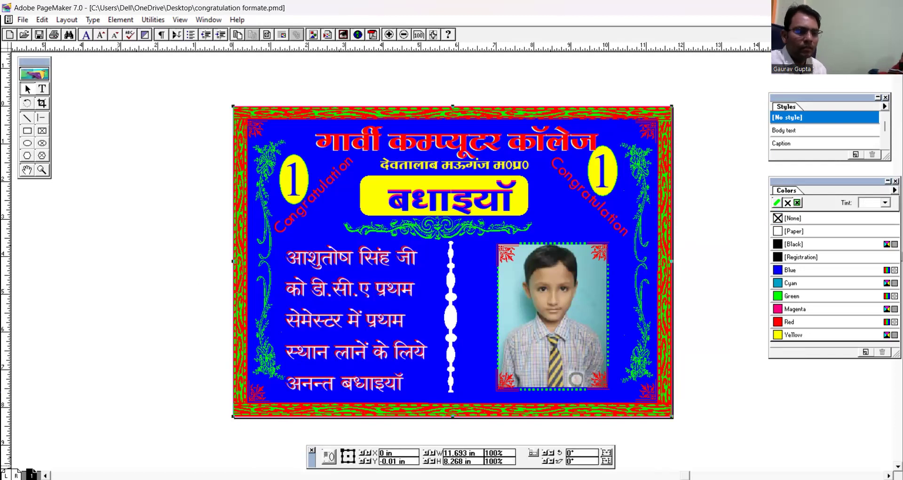
pyautogui.rightClick(31, 475)
pyautogui.click(68, 442)
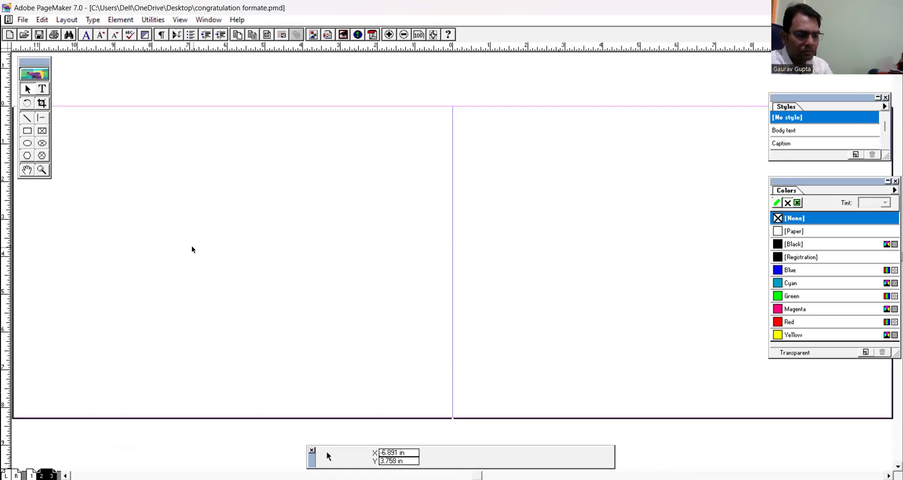
# Step: Paste the copied card artwork onto page 3 of the new spread
pyautogui.hotkey('ctrl', 'v')
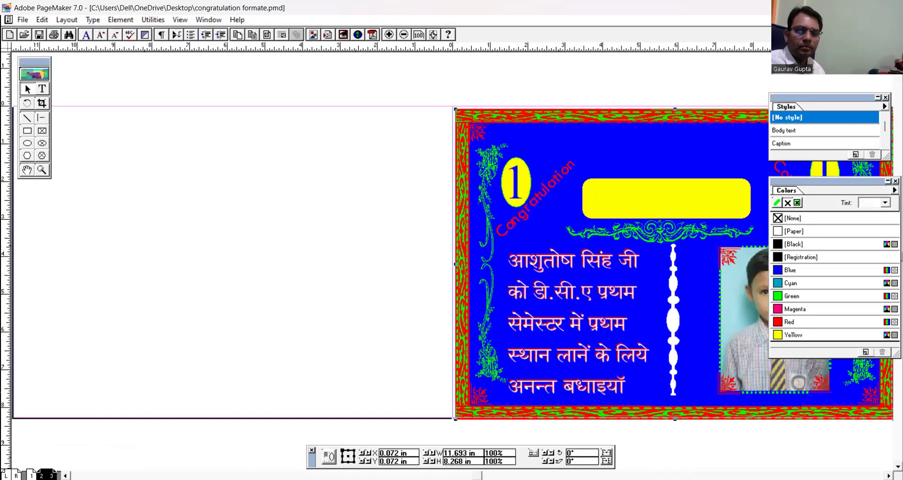
pyautogui.click(889, 476)
pyautogui.click(889, 475)
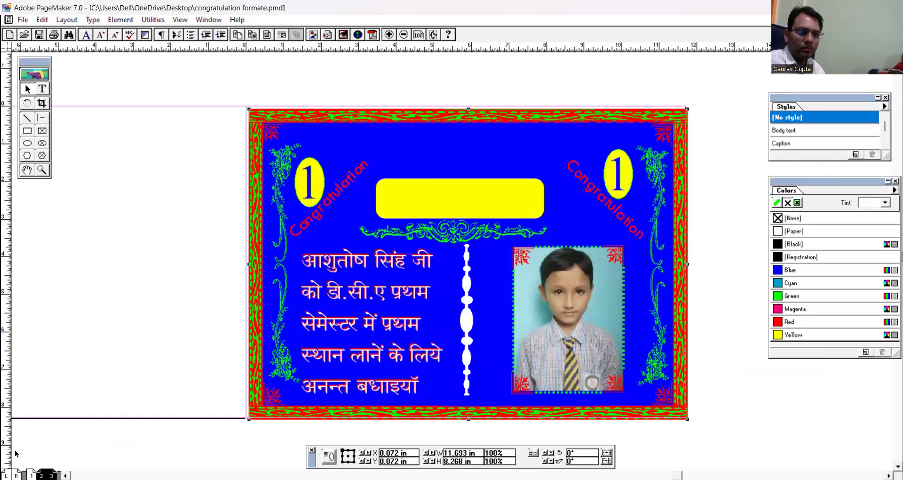
# Step: Return to page 1 and group the card's artwork together with all of its text blocks
pyautogui.click(32, 475)
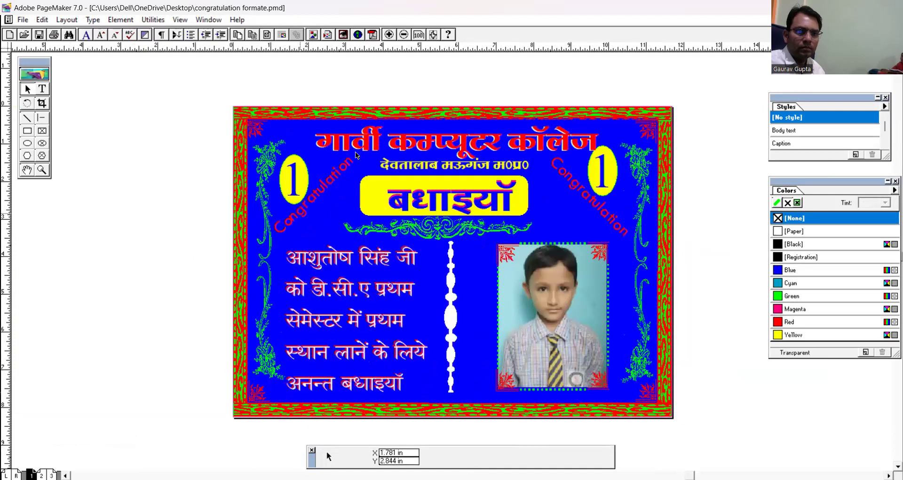
pyautogui.click(367, 140)
pyautogui.moveTo(156, 66); pyautogui.dragTo(692, 433)
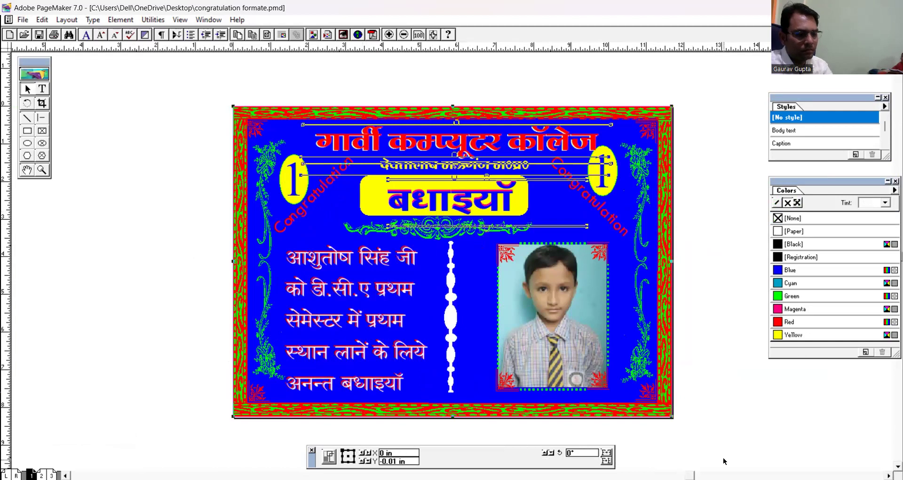
pyautogui.hotkey('ctrl', 'g')
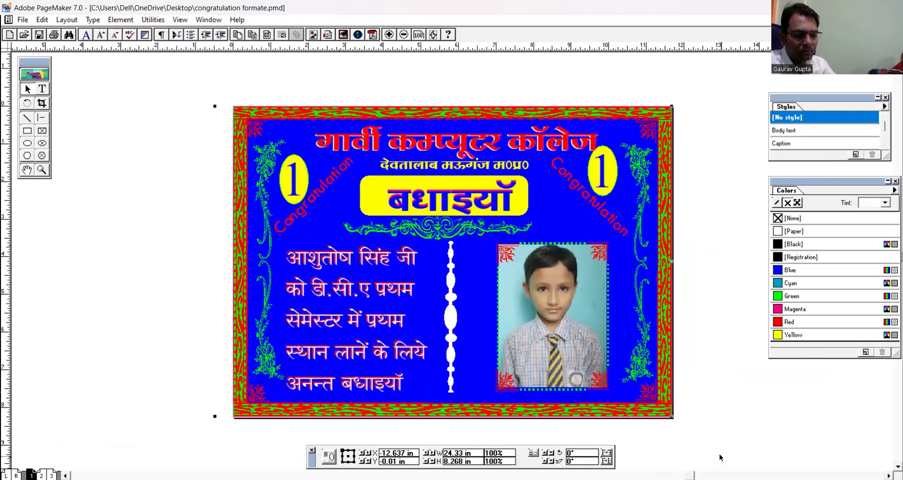
# Step: Paste the complete grouped card onto the spread of pages 2 and 3 and move it level with the page tops
pyautogui.click(41, 475)
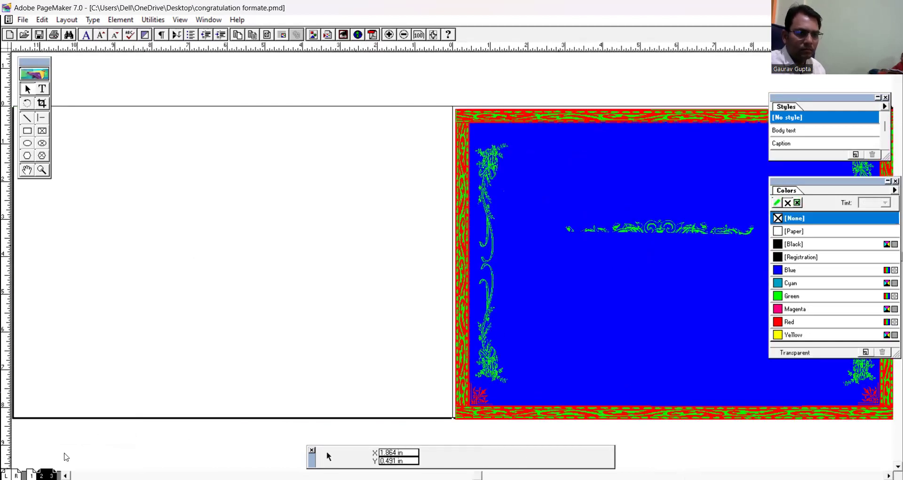
pyautogui.rightClick(165, 187)
pyautogui.click(196, 220)
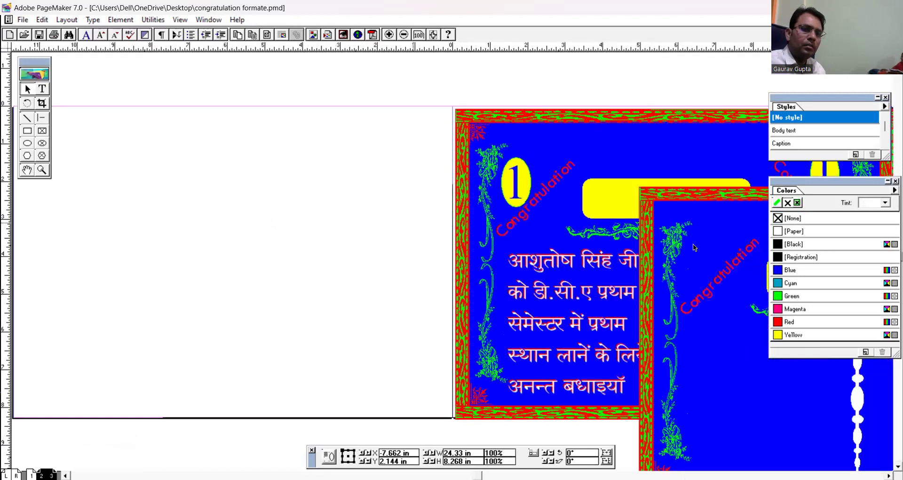
pyautogui.moveTo(79, 234); pyautogui.dragTo(100, 165)
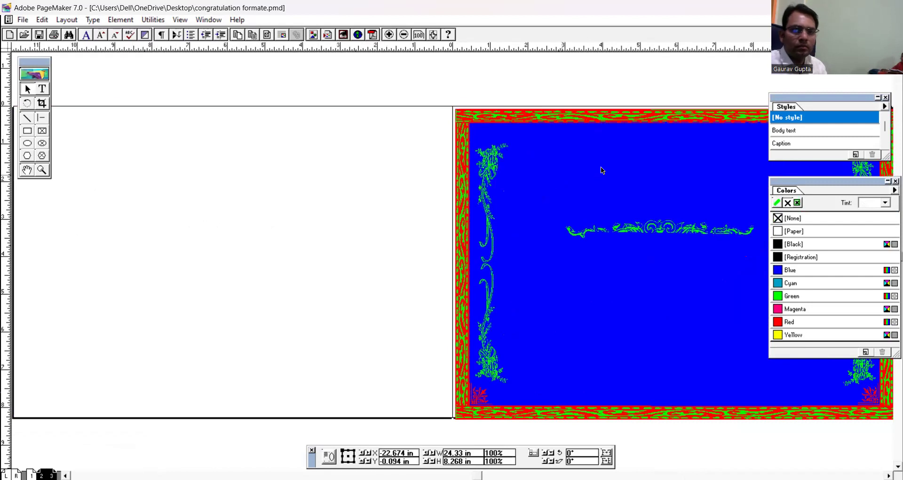
# Step: Delete the earlier incomplete card copy from page 3 and move the complete card across the middle of the spread
pyautogui.click(601, 167)
pyautogui.press('Delete')
pyautogui.moveTo(172, 177); pyautogui.dragTo(287, 179)
pyautogui.click(68, 109)
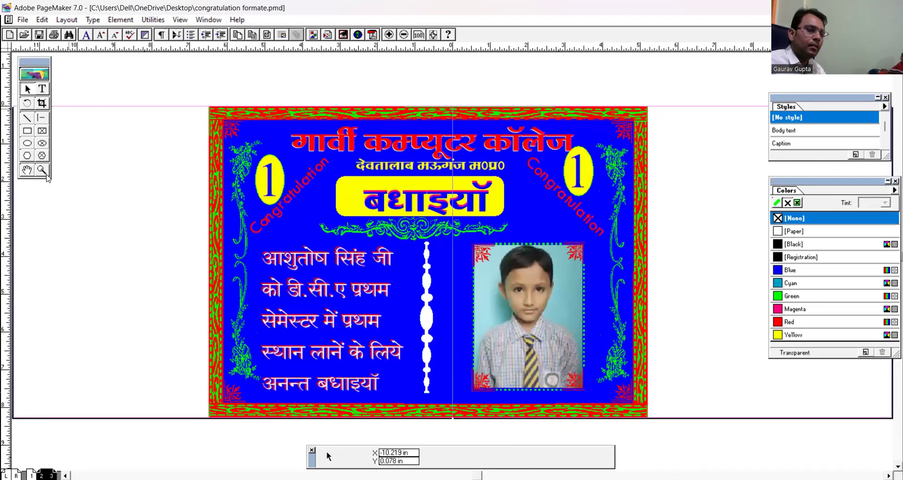
# Step: Set the font of the card heading "गार्वी कम्प्यूटर कॉलेज" to Abbasi Radhika
pyautogui.click(41, 171)
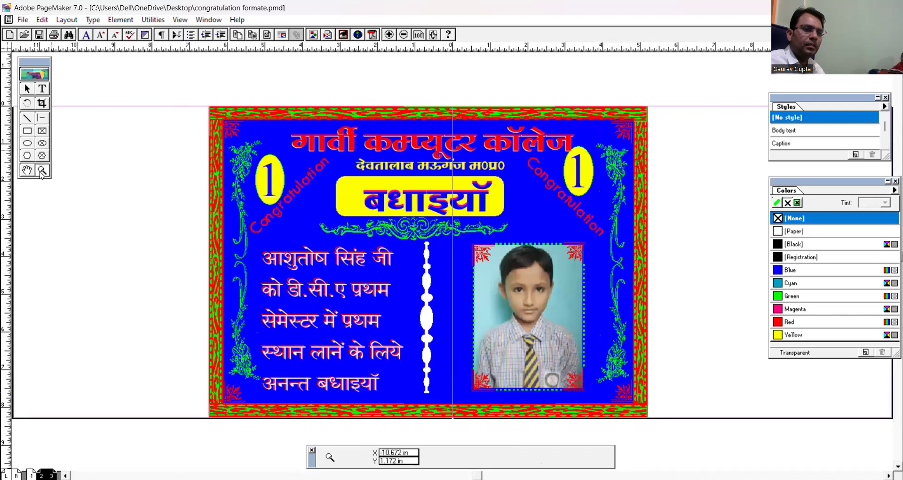
pyautogui.moveTo(198, 87); pyautogui.dragTo(690, 232)
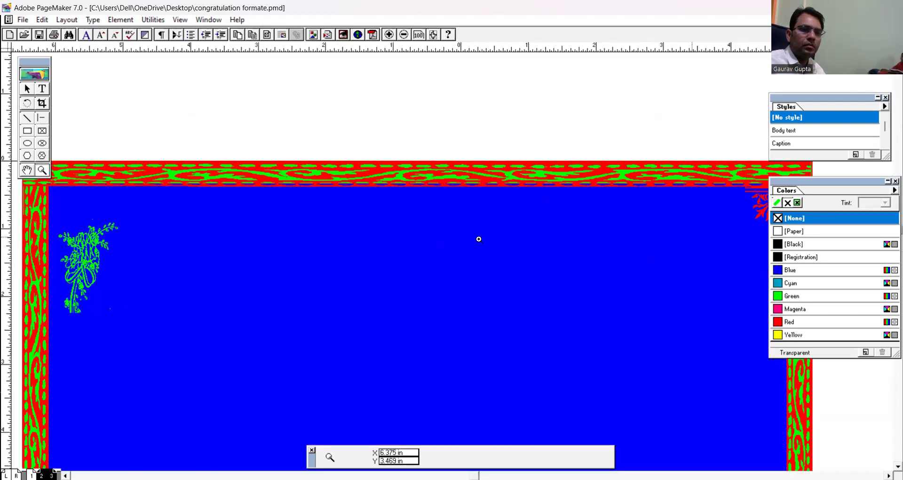
pyautogui.click(42, 88)
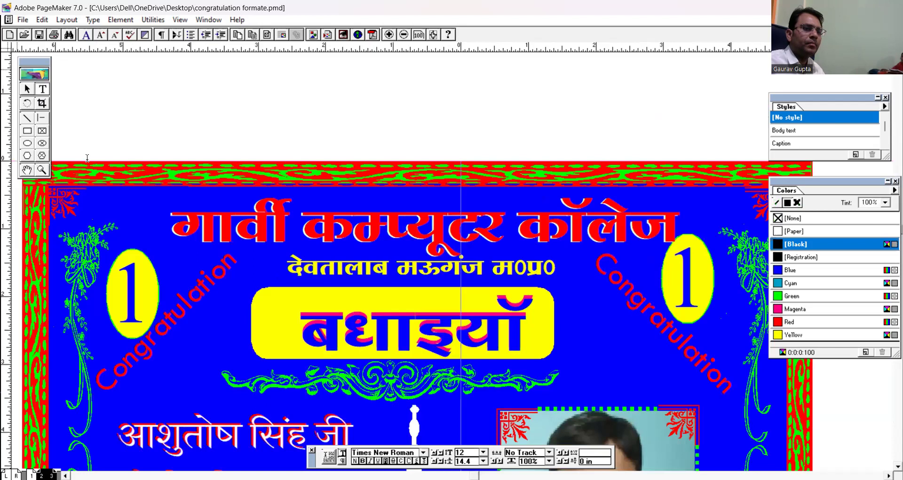
pyautogui.click(41, 89)
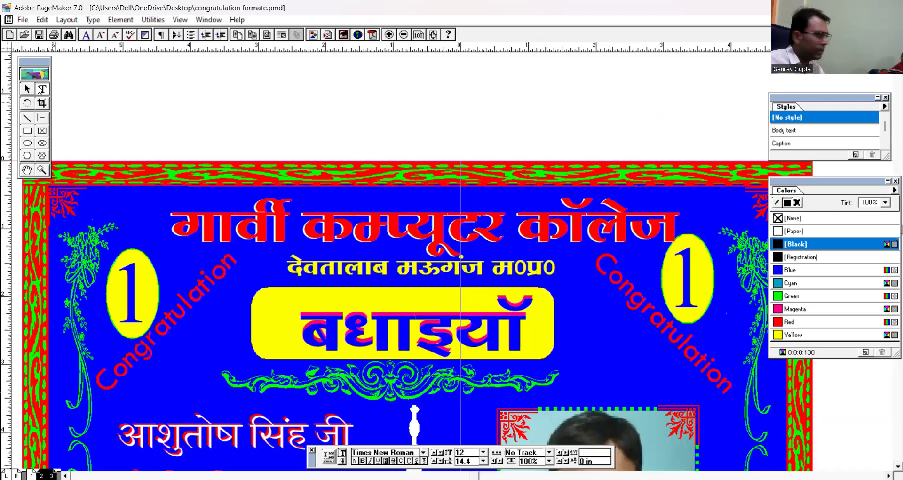
pyautogui.click(244, 225)
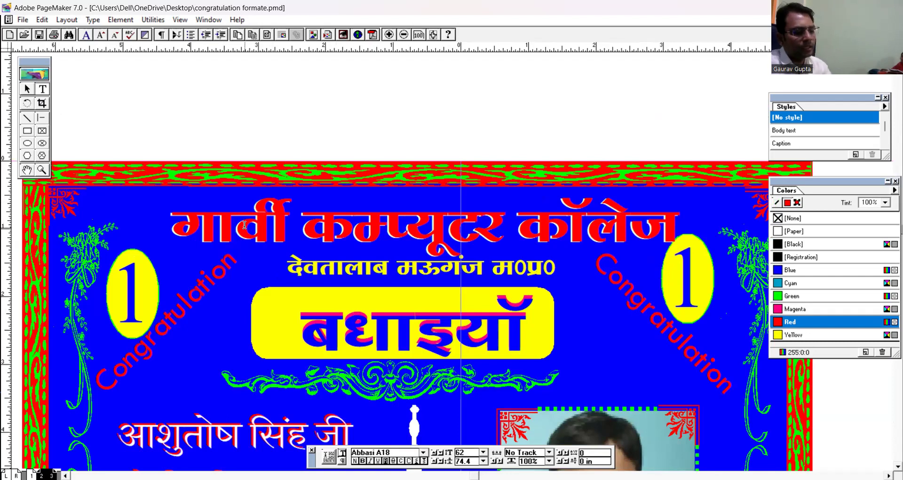
pyautogui.tripleClick(244, 225)
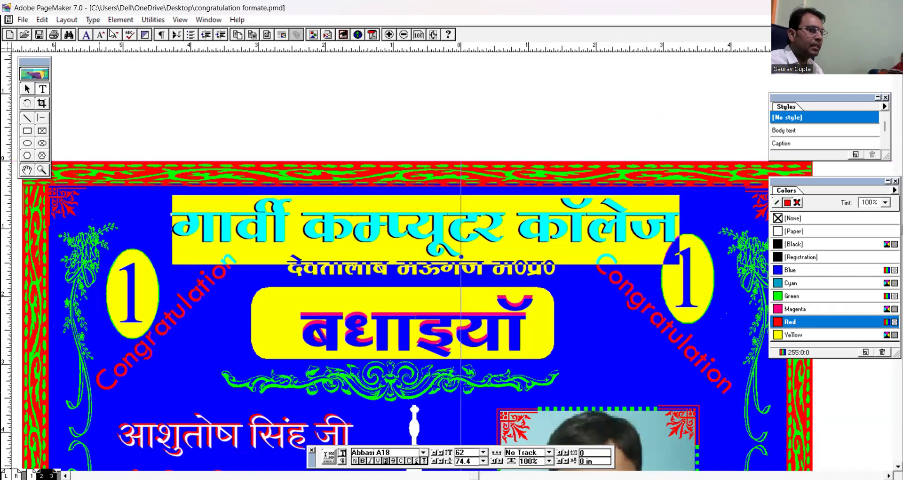
pyautogui.click(92, 20)
pyautogui.moveTo(110, 33)
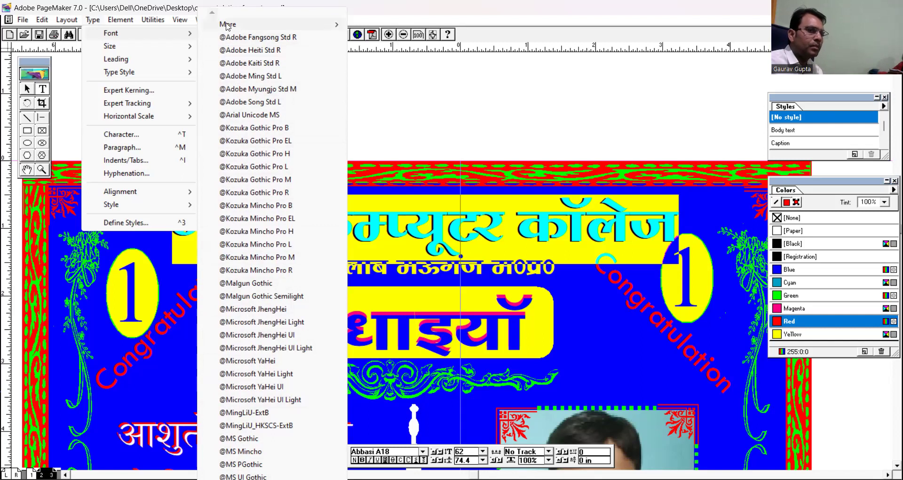
pyautogui.moveTo(227, 26)
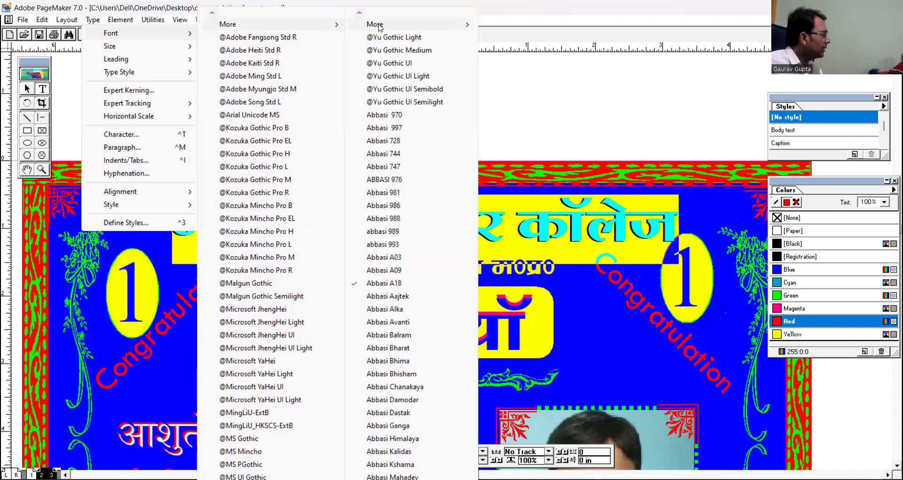
pyautogui.moveTo(378, 27)
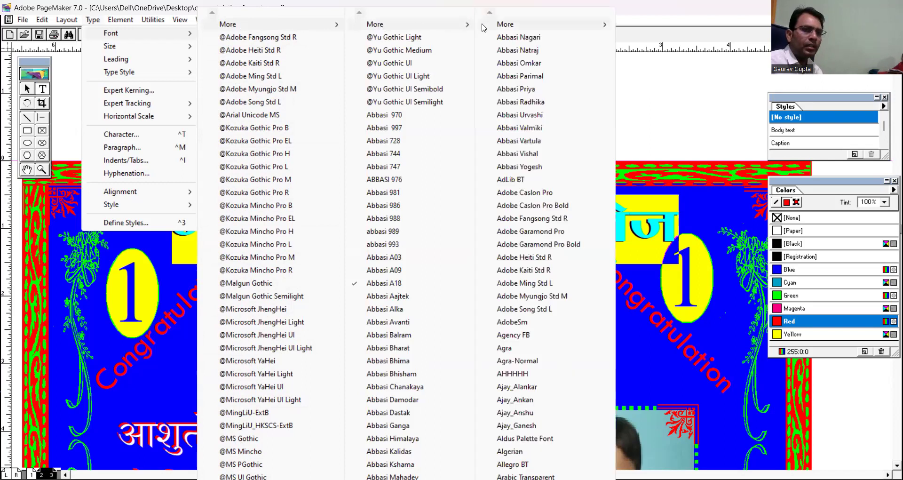
pyautogui.moveTo(521, 28)
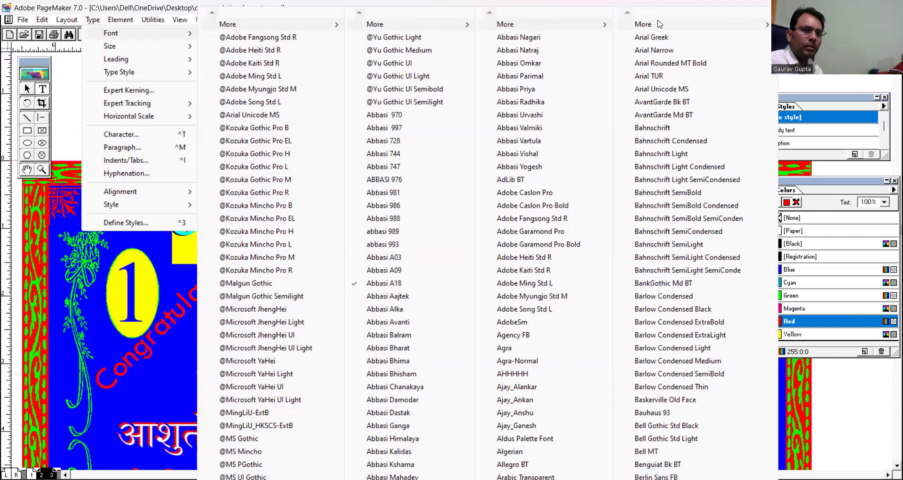
pyautogui.moveTo(661, 28)
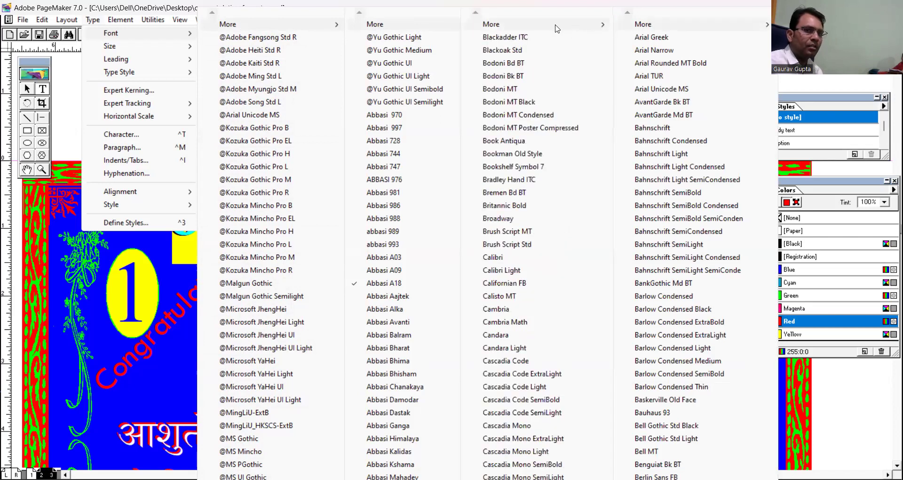
pyautogui.moveTo(557, 29)
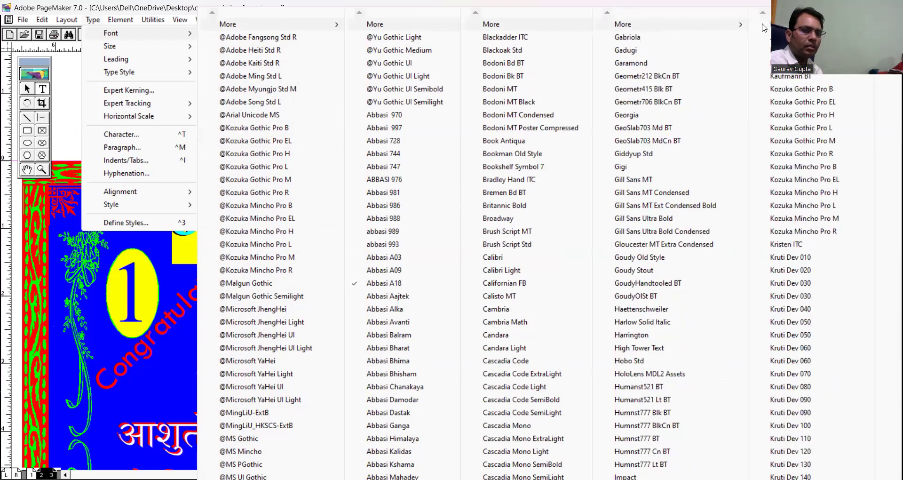
pyautogui.moveTo(790, 27)
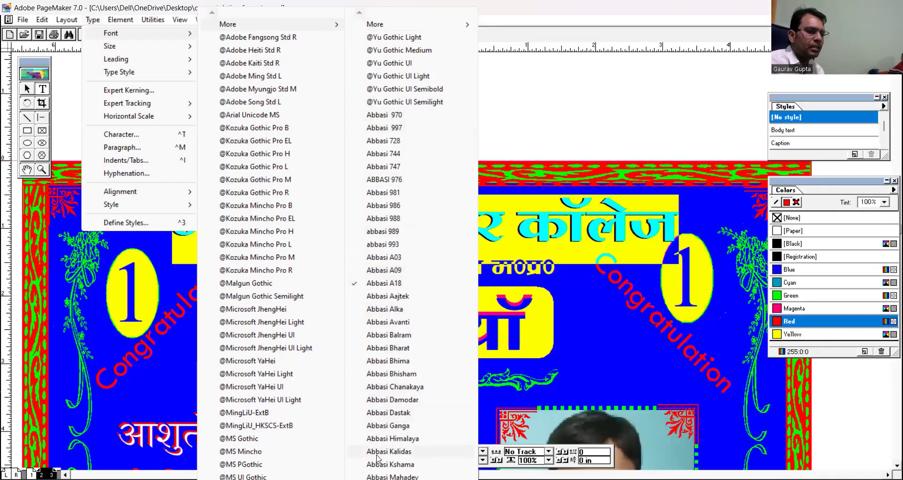
pyautogui.moveTo(400, 479)
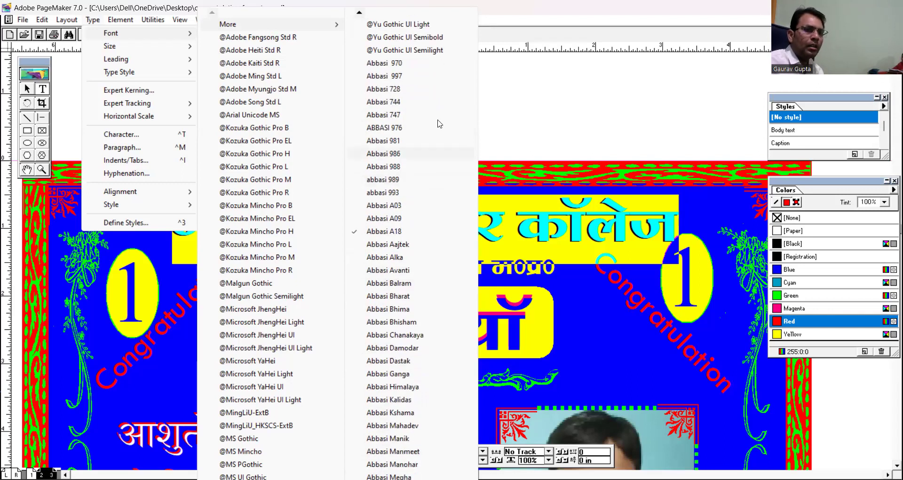
pyautogui.moveTo(359, 13)
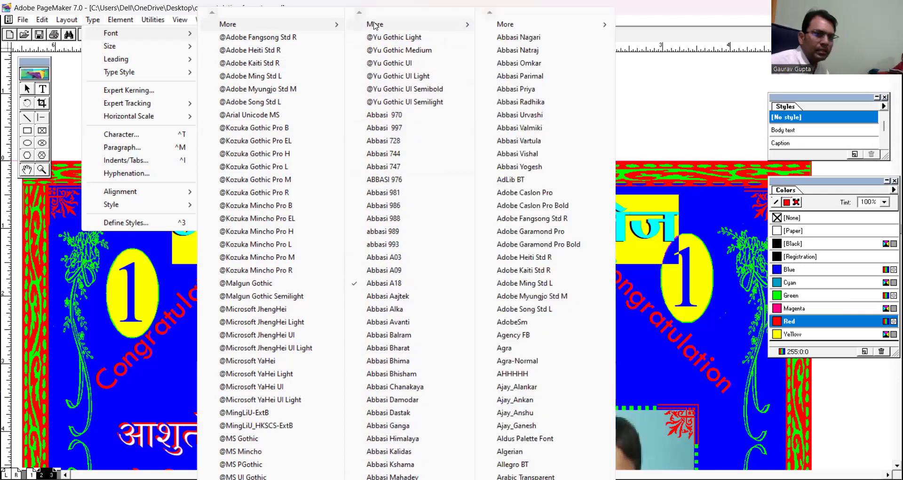
pyautogui.click(522, 102)
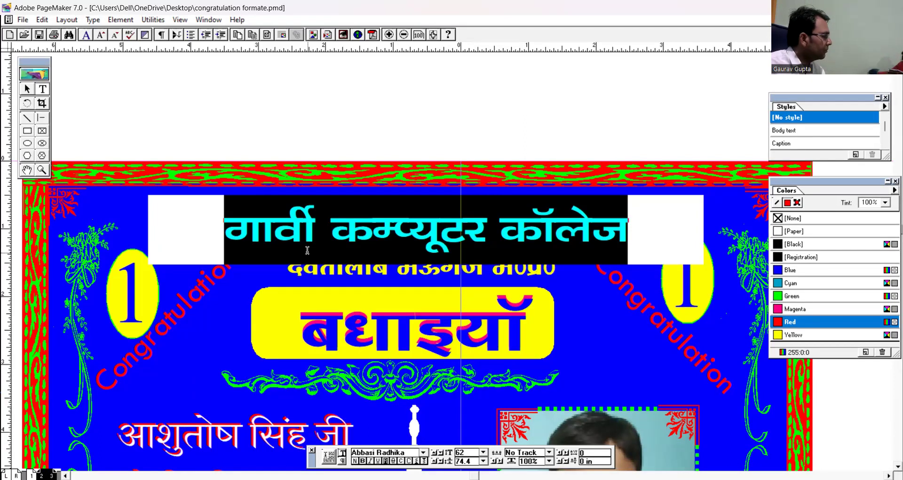
# Step: Examine the available font sizes for the red heading "गार्वी कम्प्यूटर कॉलेज"
pyautogui.click(298, 222)
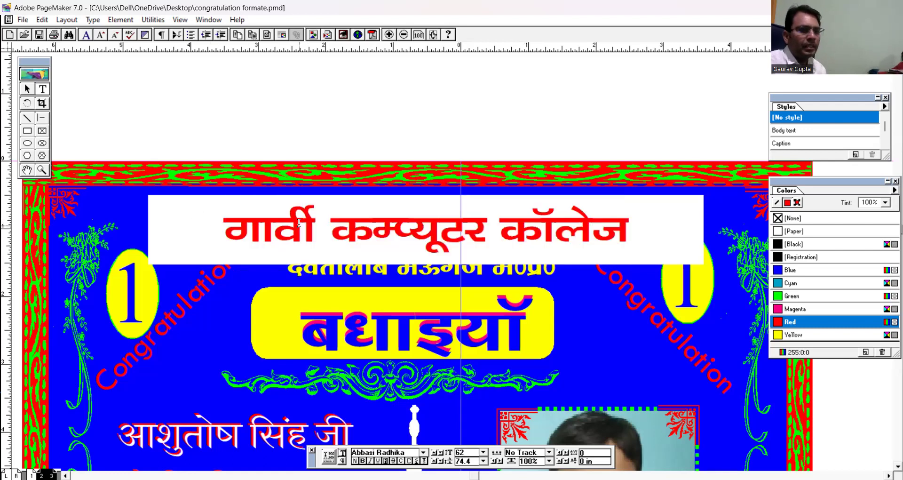
pyautogui.hotkey('ctrl', 'a')
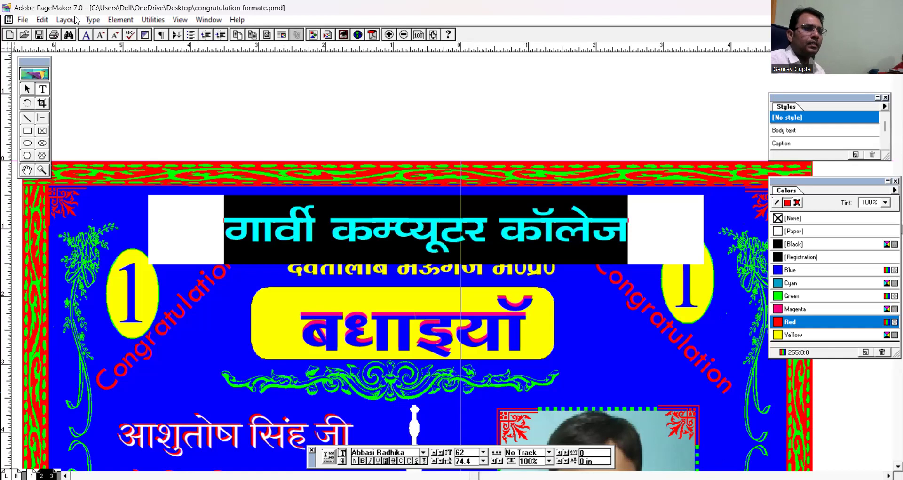
pyautogui.click(93, 19)
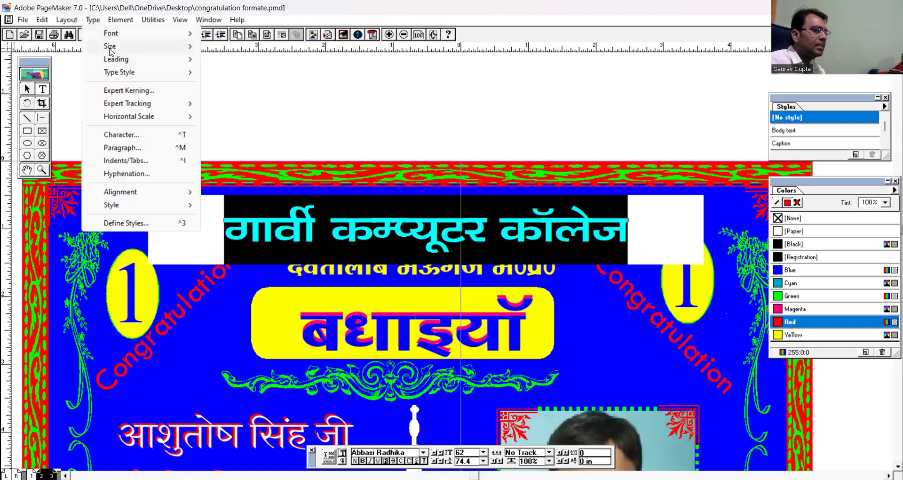
pyautogui.moveTo(110, 50)
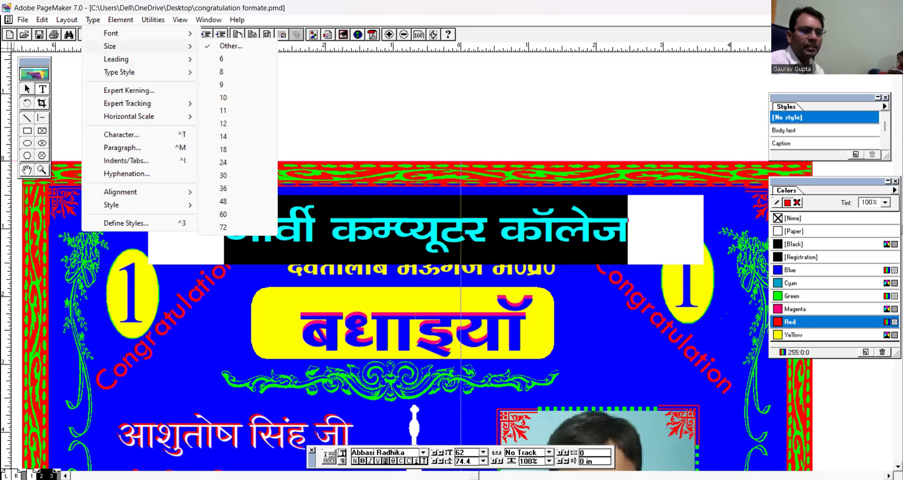
pyautogui.click(484, 452)
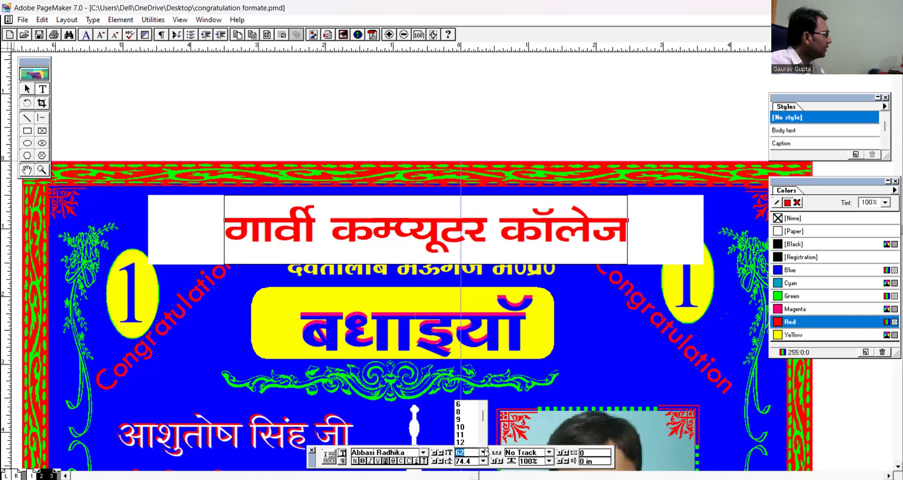
pyautogui.click(485, 452)
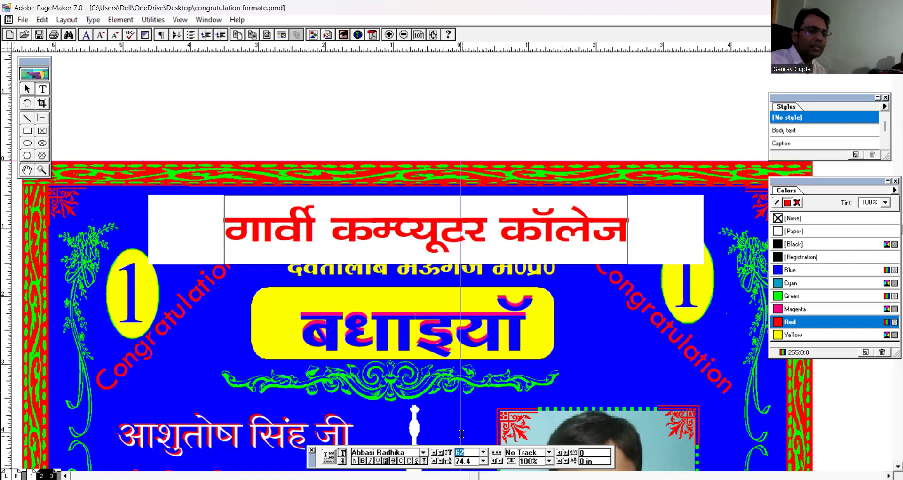
pyautogui.click(90, 21)
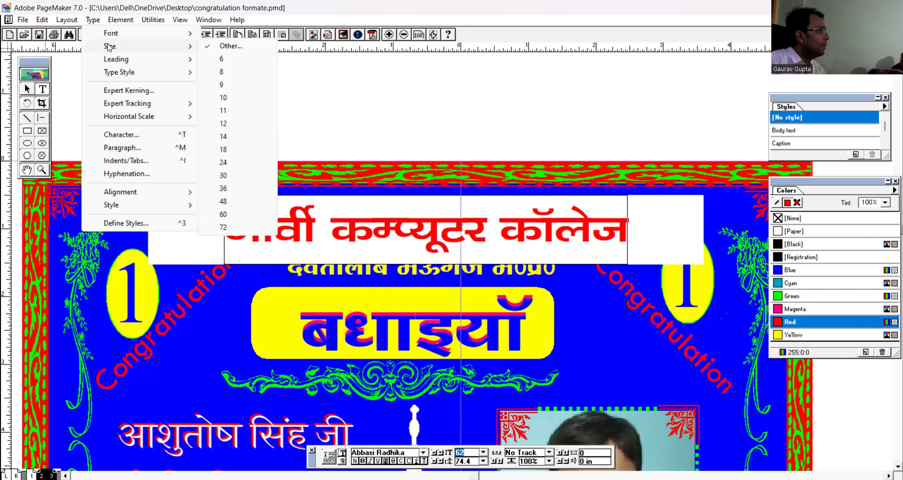
pyautogui.click(360, 100)
pyautogui.click(305, 235)
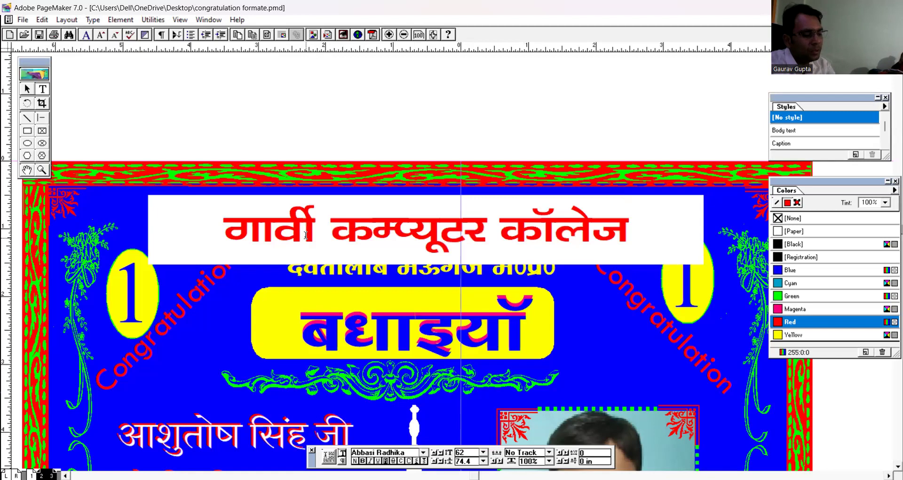
# Step: Select the entire red heading and set its font size to 72 points
pyautogui.tripleClick(305, 236)
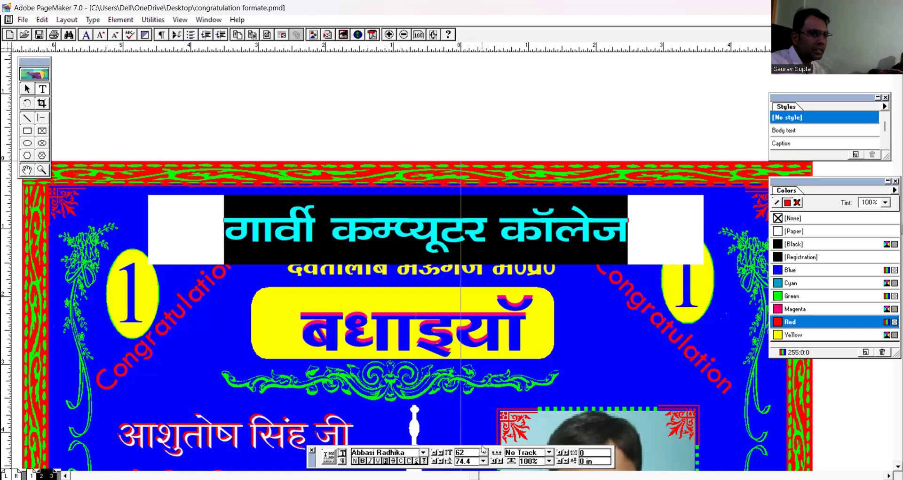
pyautogui.click(96, 21)
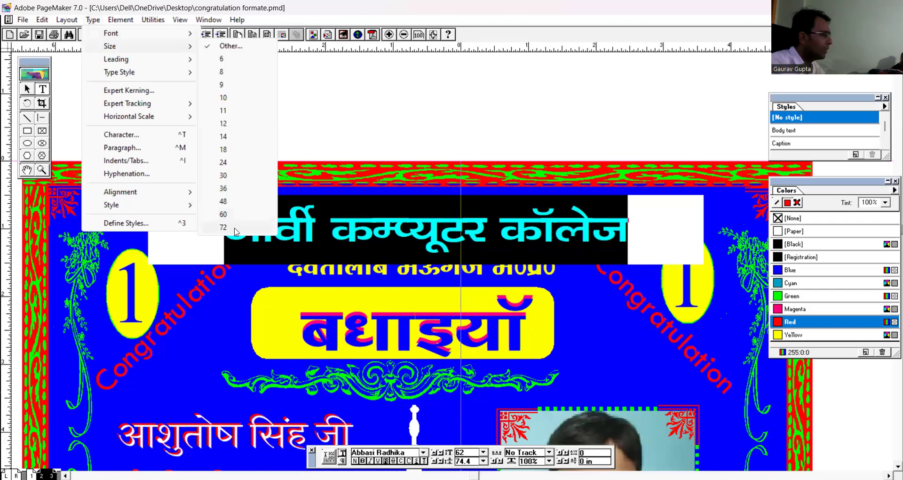
pyautogui.click(236, 229)
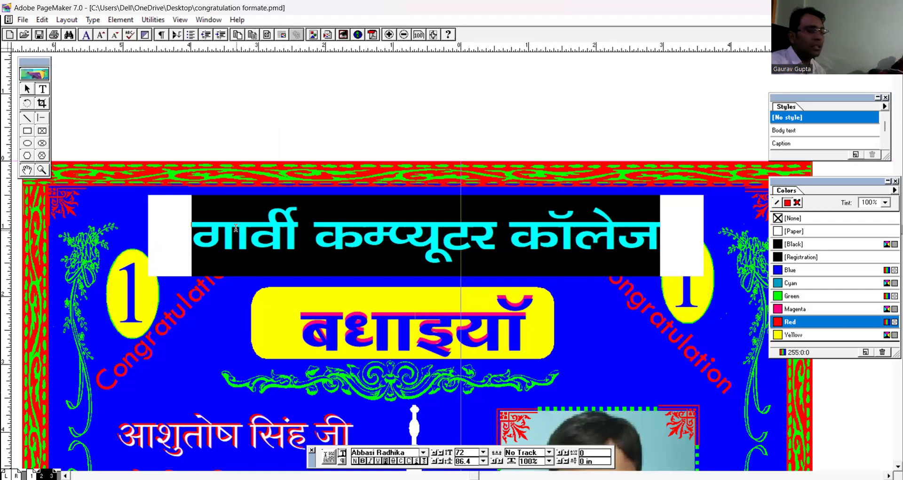
# Step: Enlarge the selected red heading to 120 points, and reduce it to 100 points
pyautogui.doubleClick(458, 452)
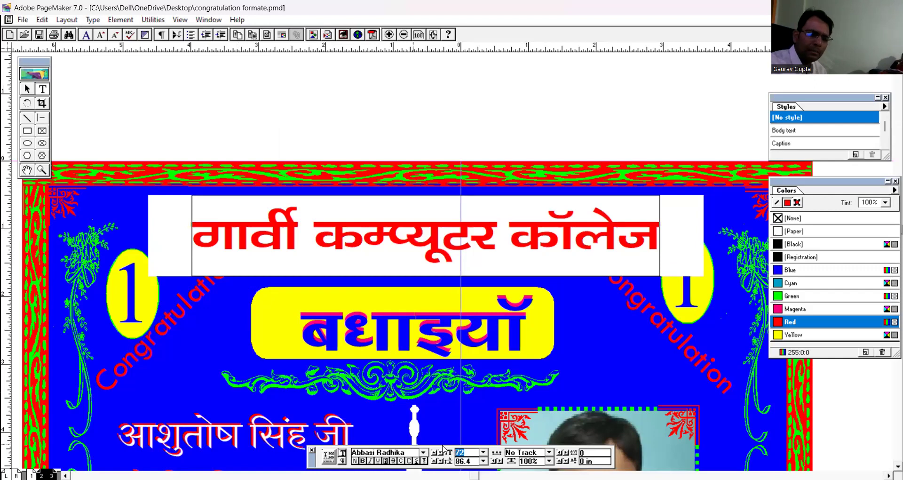
pyautogui.write('120')
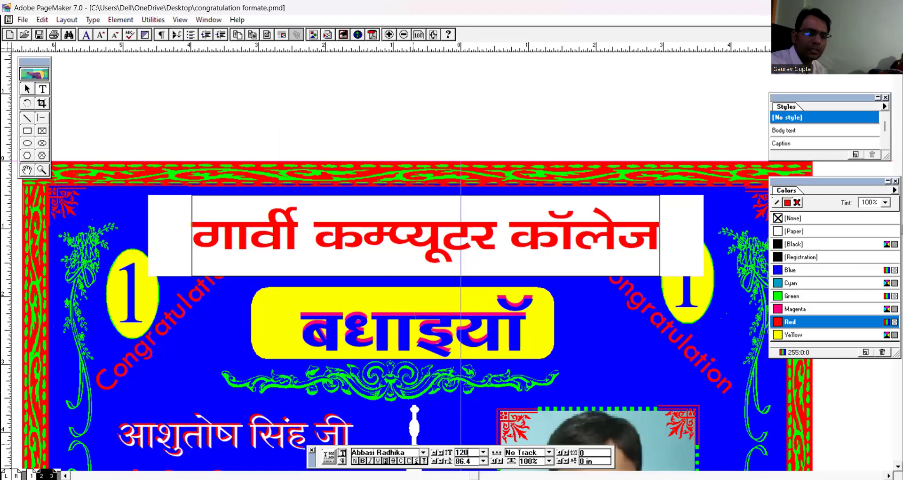
pyautogui.press('Return')
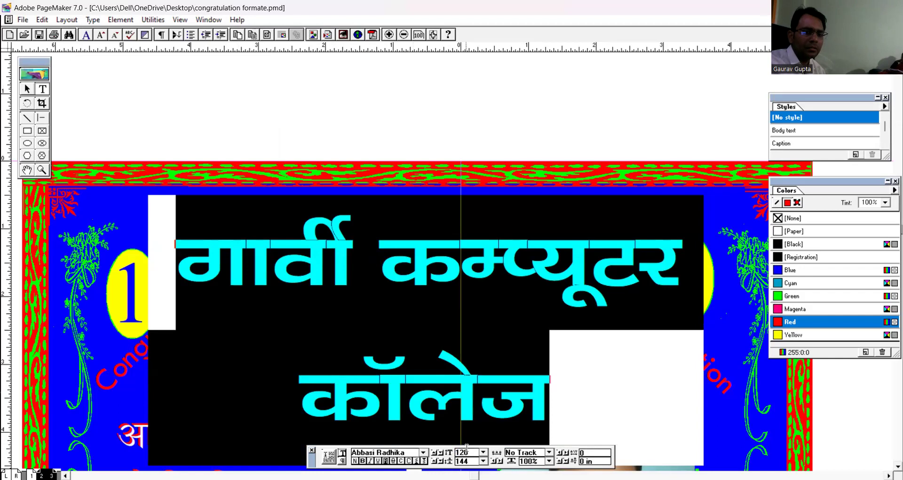
pyautogui.moveTo(475, 452); pyautogui.dragTo(448, 448)
pyautogui.write('100')
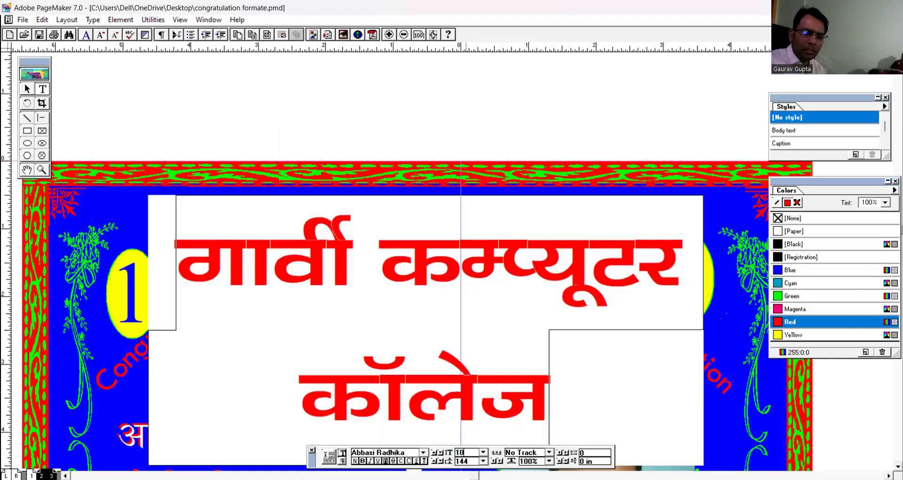
pyautogui.press('Return')
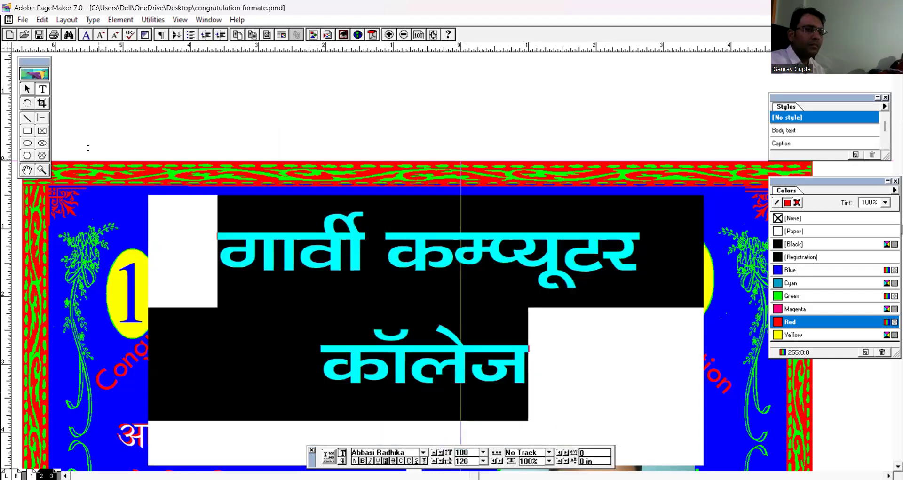
# Step: Ungroup the card and move the red heading's text block up above the card
pyautogui.click(26, 88)
pyautogui.click(433, 268)
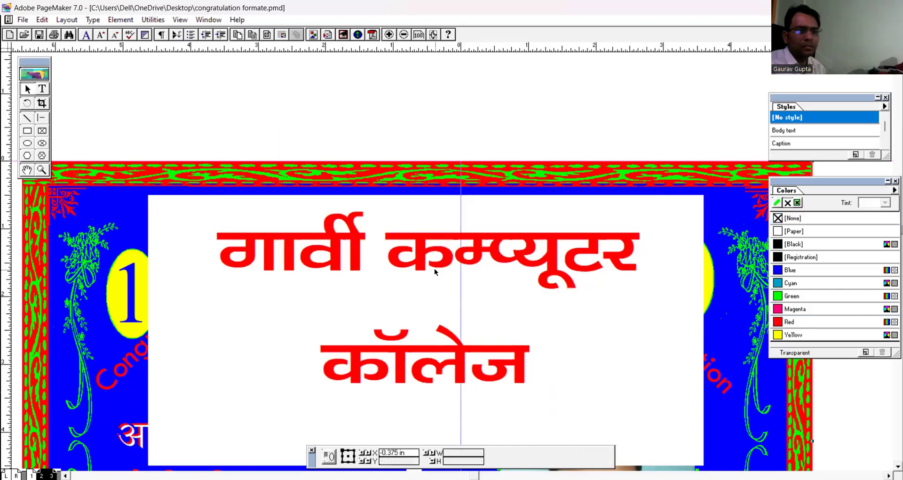
pyautogui.hotkey('ctrl', 'shift', 'g')
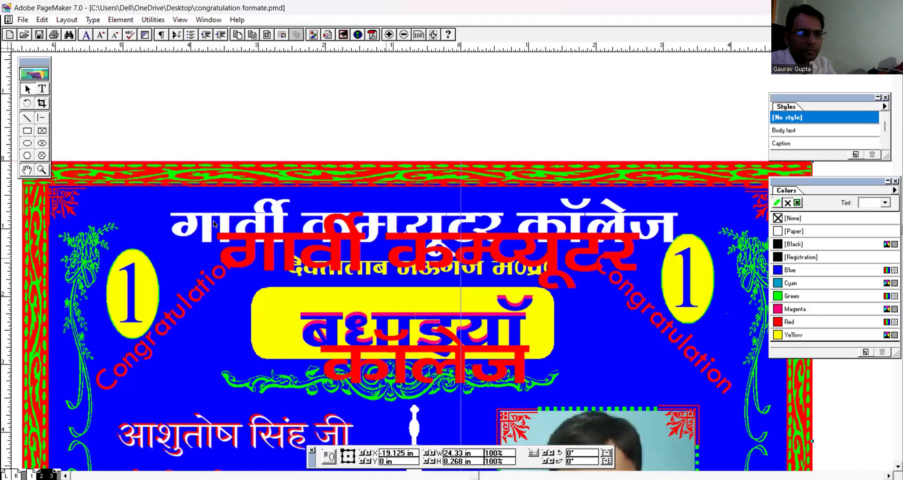
pyautogui.click(245, 231)
pyautogui.moveTo(264, 211); pyautogui.dragTo(276, 93)
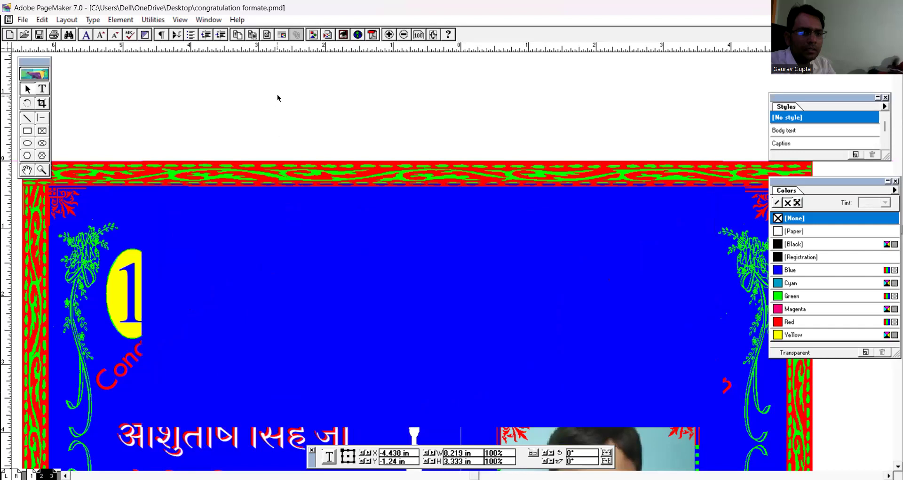
pyautogui.moveTo(374, 187); pyautogui.dragTo(383, 151)
# Step: Widen the red heading's text block on both sides to about 11.2 in so the heading fits on one line
pyautogui.moveTo(169, 267); pyautogui.dragTo(52, 250)
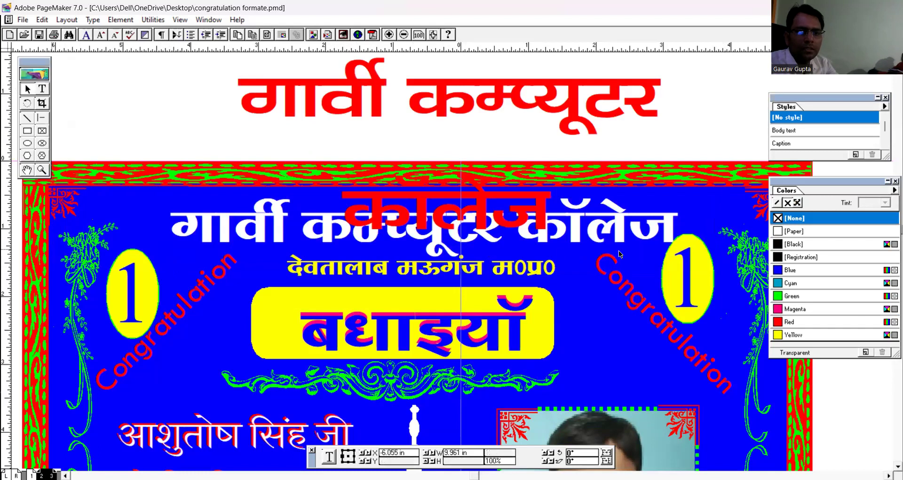
pyautogui.moveTo(725, 154); pyautogui.dragTo(806, 164)
pyautogui.scroll(-1, 571, 179)
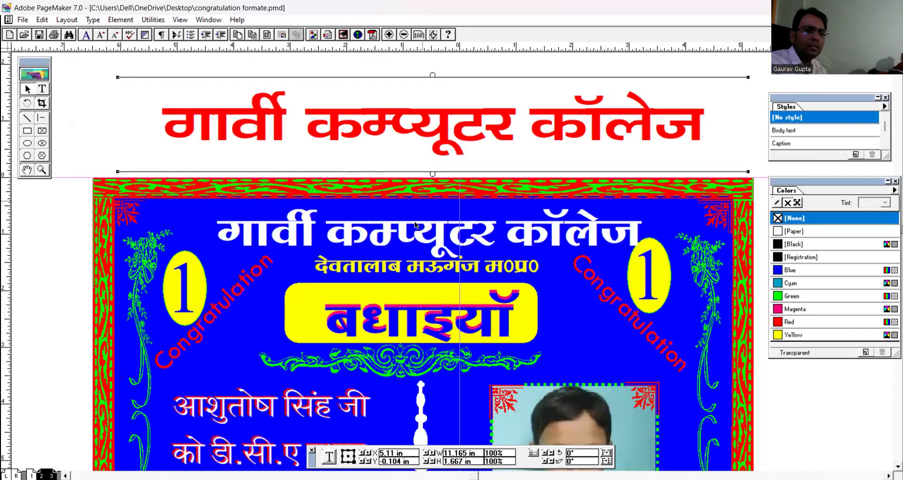
# Step: Move the red heading back onto the upper part of the card and move the white heading behind it above the card
pyautogui.moveTo(380, 120); pyautogui.dragTo(387, 233)
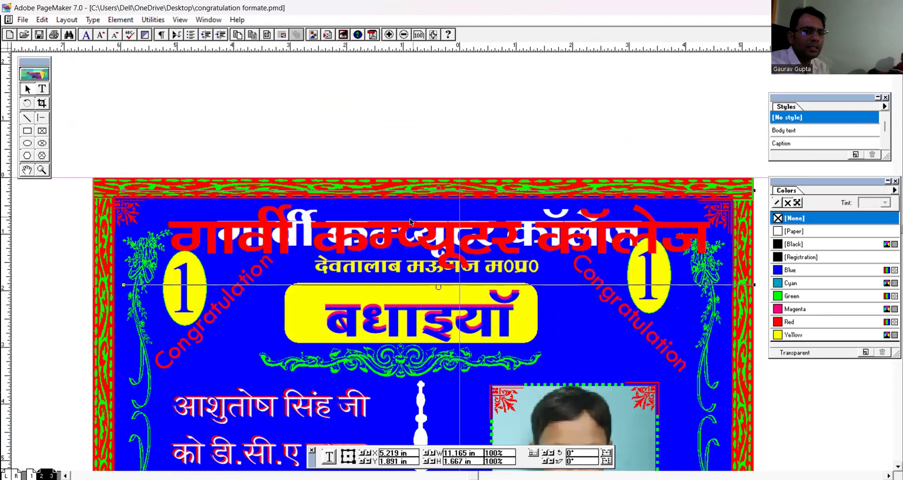
pyautogui.keyDown('ctrl'); pyautogui.click(408, 228); pyautogui.keyUp('ctrl')
pyautogui.moveTo(408, 228); pyautogui.dragTo(416, 123)
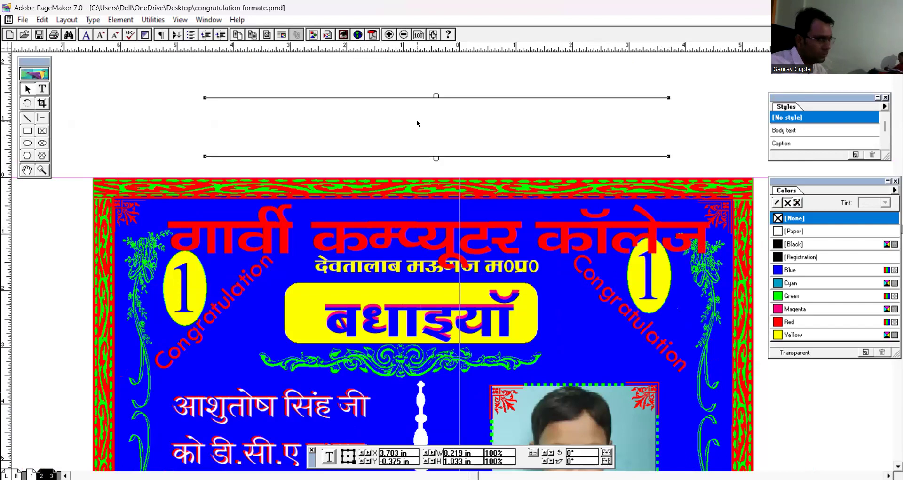
# Step: Select all the text of the white heading above the card and colour it Green
pyautogui.click(43, 89)
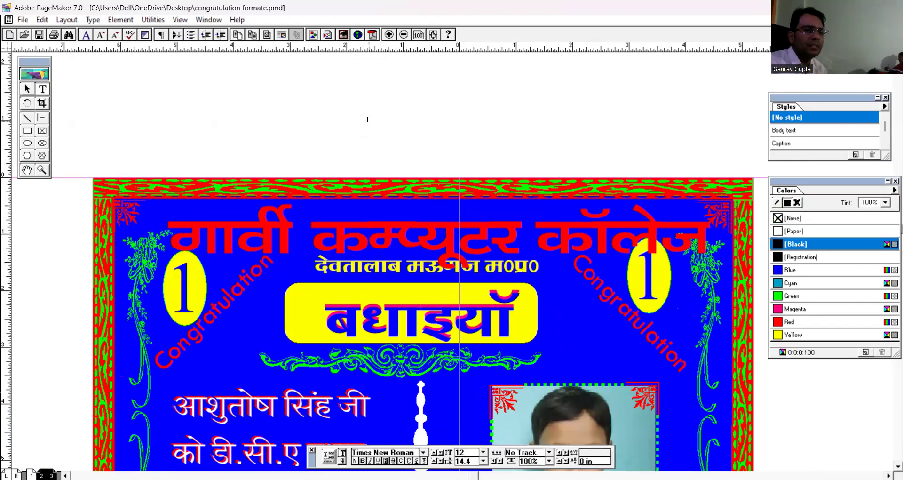
pyautogui.click(368, 119)
pyautogui.hotkey('ctrl', 'a')
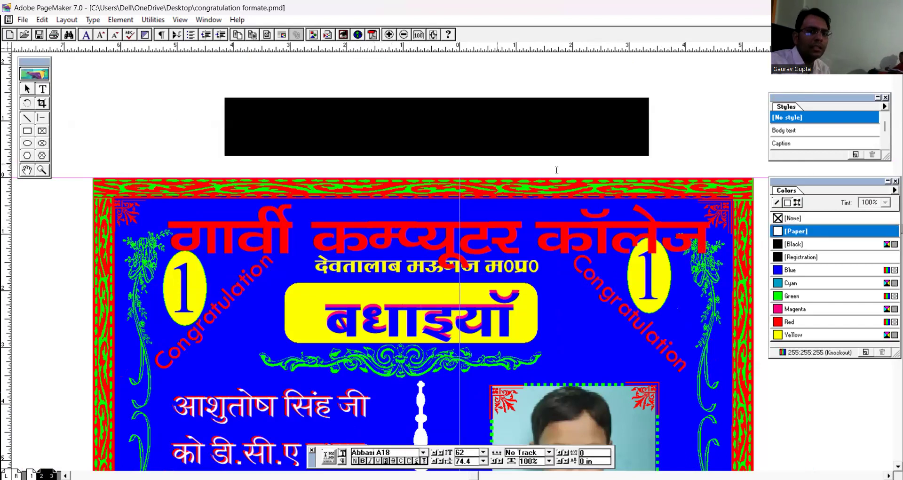
pyautogui.click(808, 297)
pyautogui.click(487, 137)
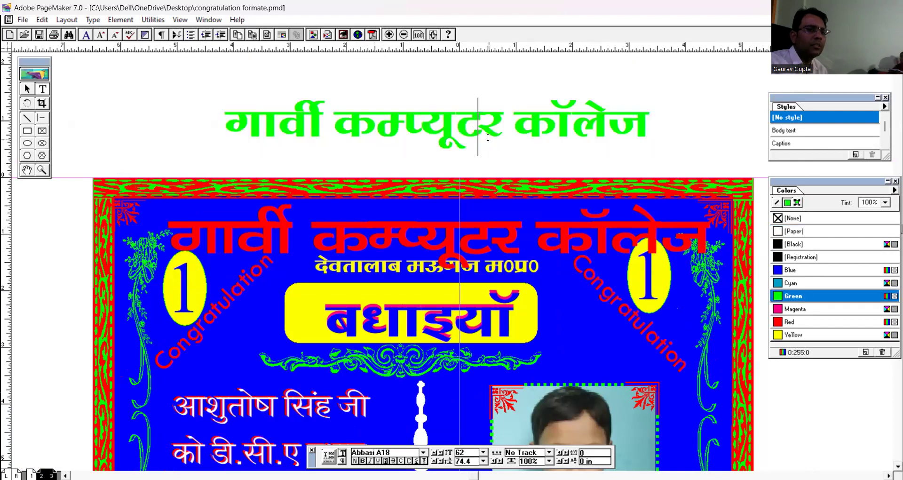
pyautogui.click(27, 88)
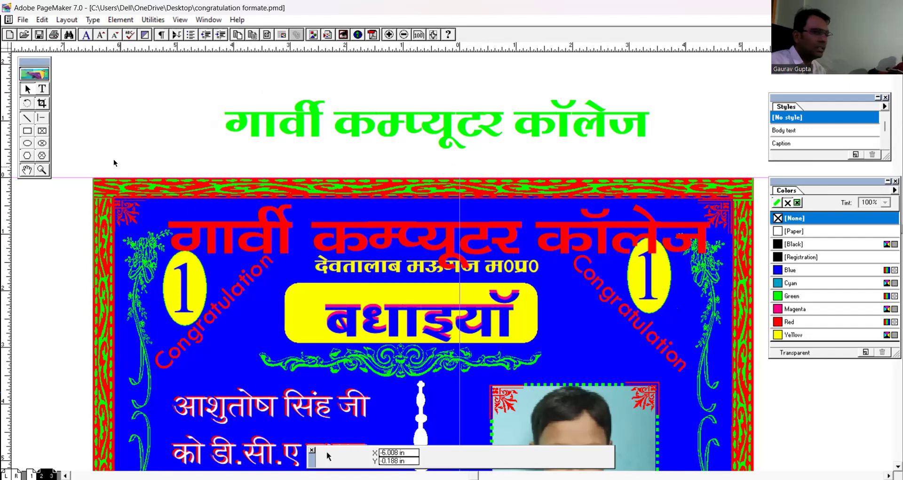
pyautogui.click(100, 20)
pyautogui.moveTo(107, 63)
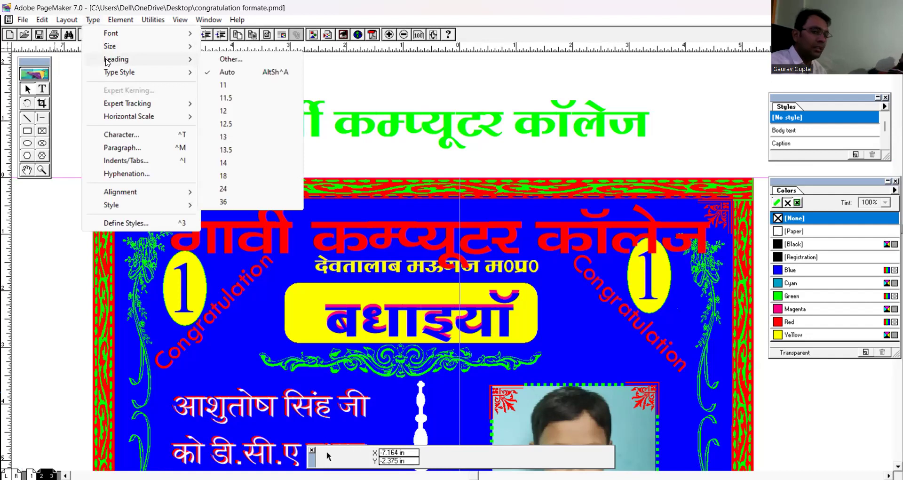
pyautogui.click(79, 120)
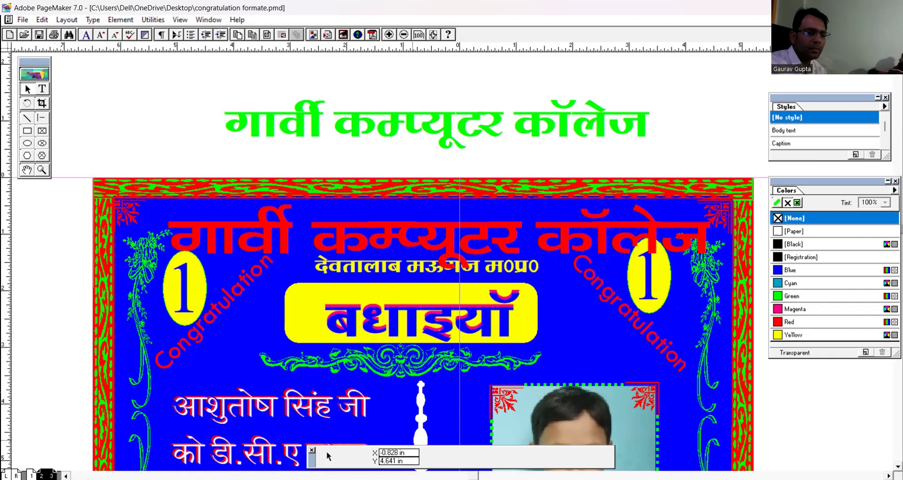
# Step: Select all objects on the spread and move the card with the green heading about 3.6 in left and slightly up
pyautogui.click(65, 476)
pyautogui.click(65, 475)
pyautogui.click(66, 476)
pyautogui.click(670, 221)
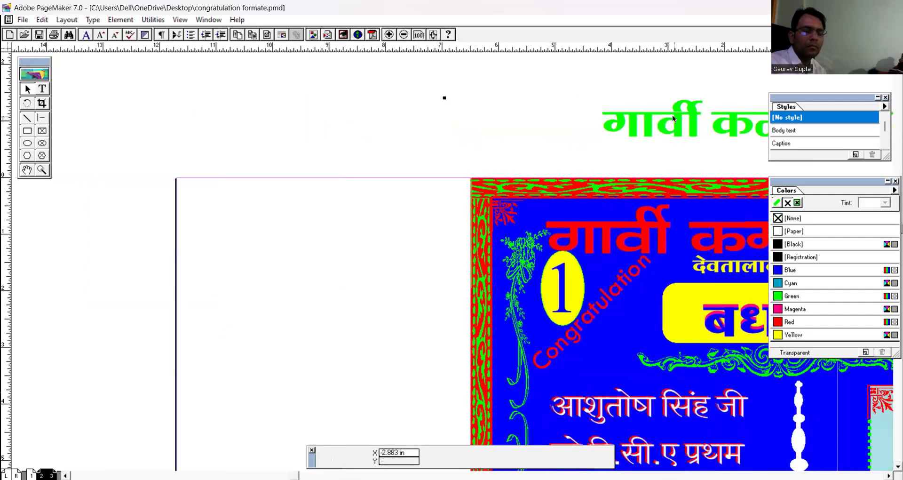
pyautogui.click(636, 122)
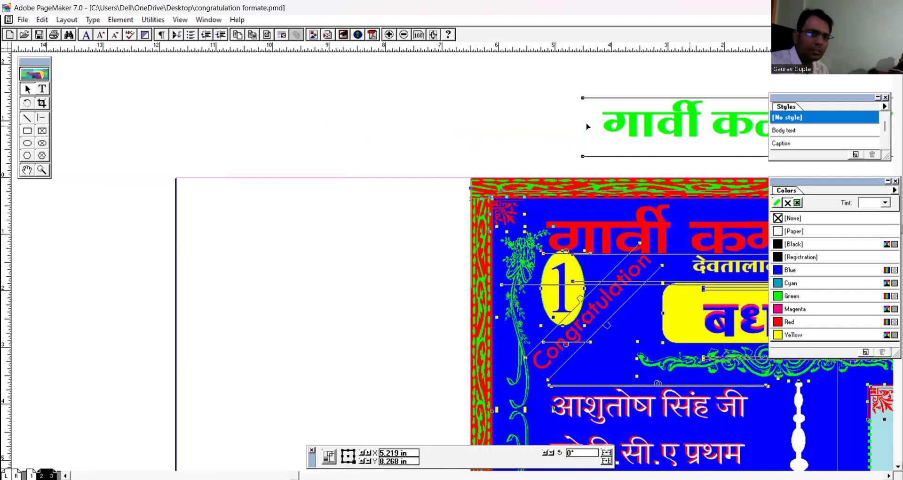
pyautogui.moveTo(359, 127); pyautogui.dragTo(427, 123)
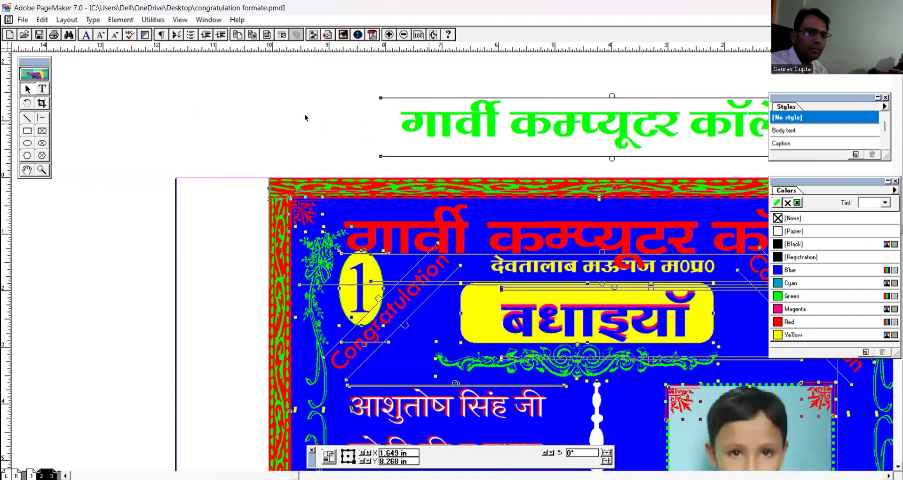
pyautogui.press('Up')
pyautogui.click(288, 101)
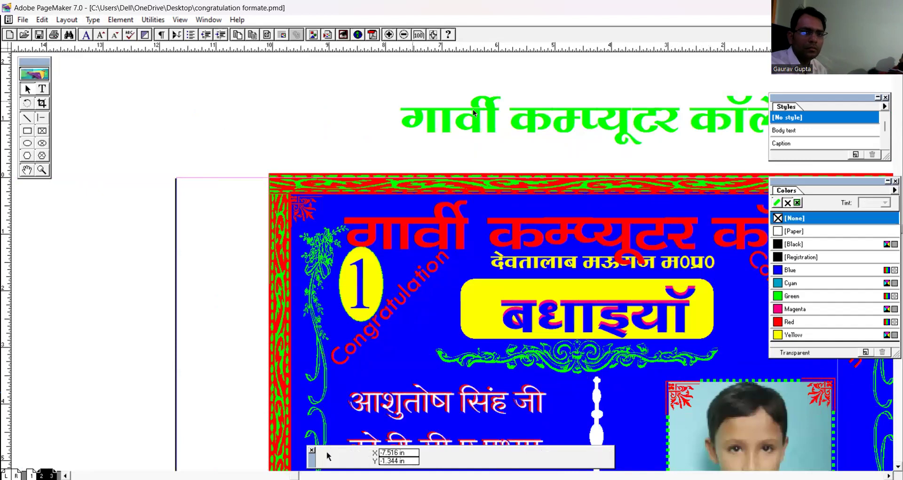
# Step: Move the green heading off the card's upper side into the blank area of page 3 beside the card
pyautogui.moveTo(569, 110); pyautogui.dragTo(225, 112)
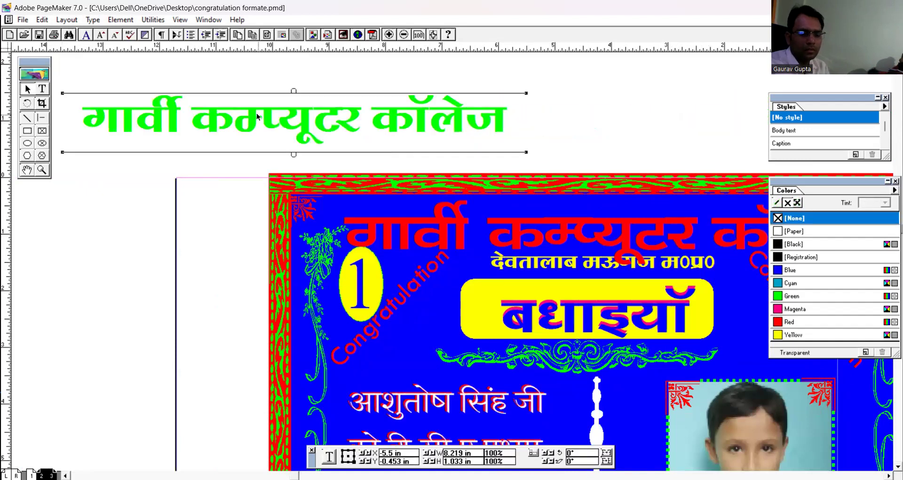
pyautogui.hotkey('ctrl', '0')
pyautogui.moveTo(191, 72); pyautogui.dragTo(781, 168)
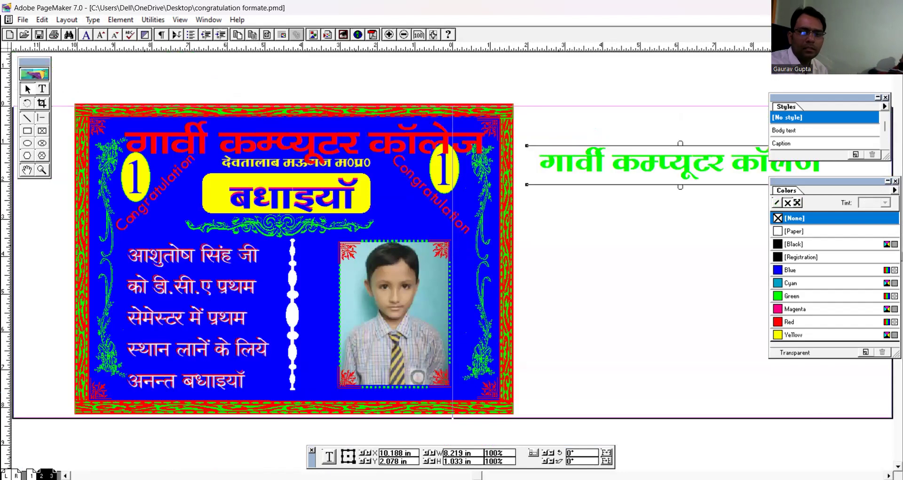
# Step: Move the green heading about 1.7 in right and 0.7 in down within the blank area of page 3
pyautogui.click(889, 475)
pyautogui.click(888, 476)
pyautogui.click(889, 475)
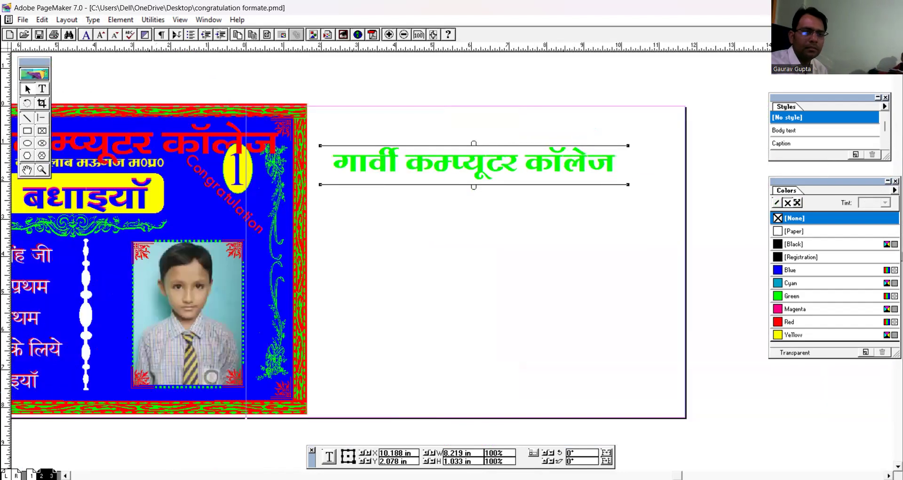
pyautogui.moveTo(301, 165); pyautogui.dragTo(363, 193)
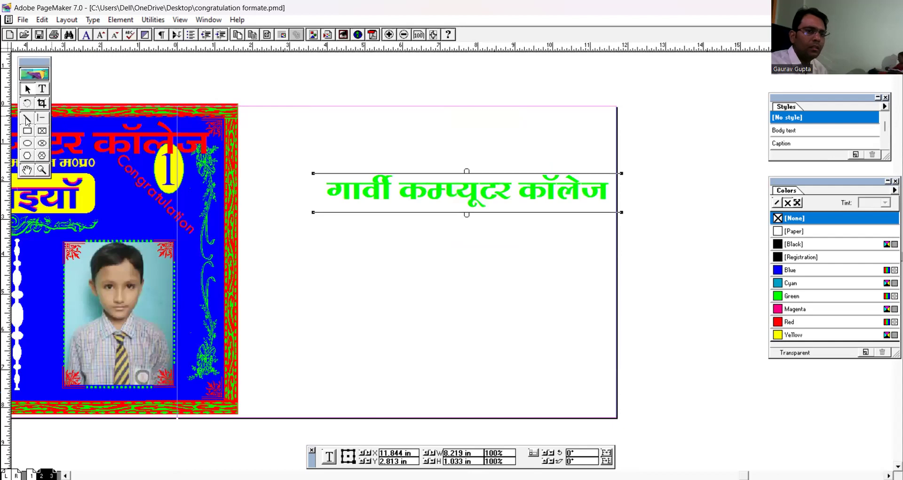
# Step: Select all the text of the green heading and set its leading to 186
pyautogui.click(41, 170)
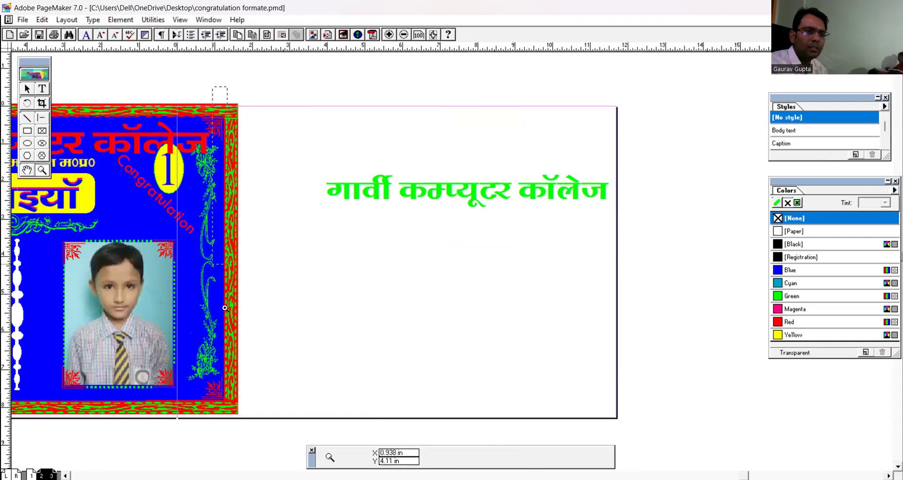
pyautogui.click(619, 426)
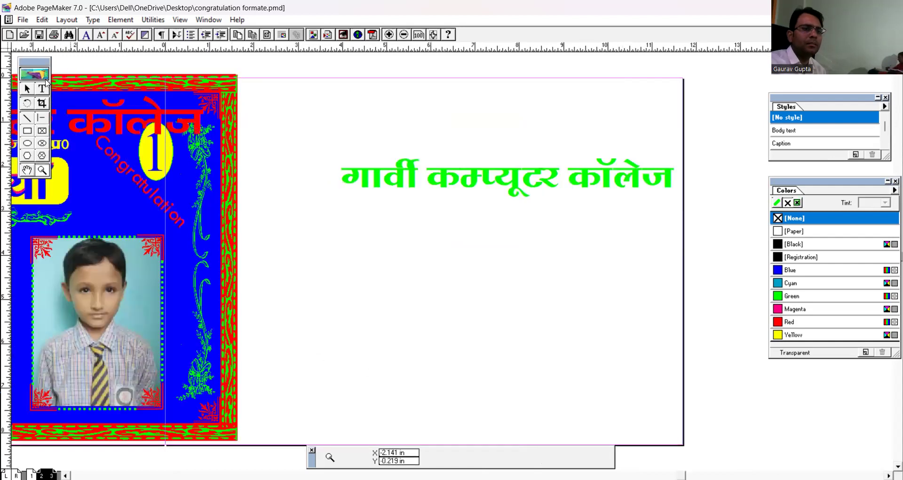
pyautogui.click(42, 89)
pyautogui.click(525, 179)
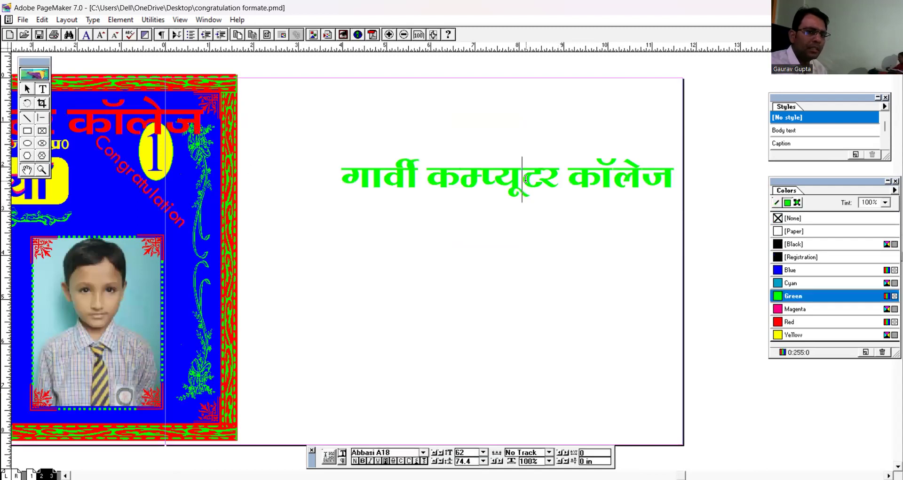
pyautogui.click(27, 88)
pyautogui.click(473, 184)
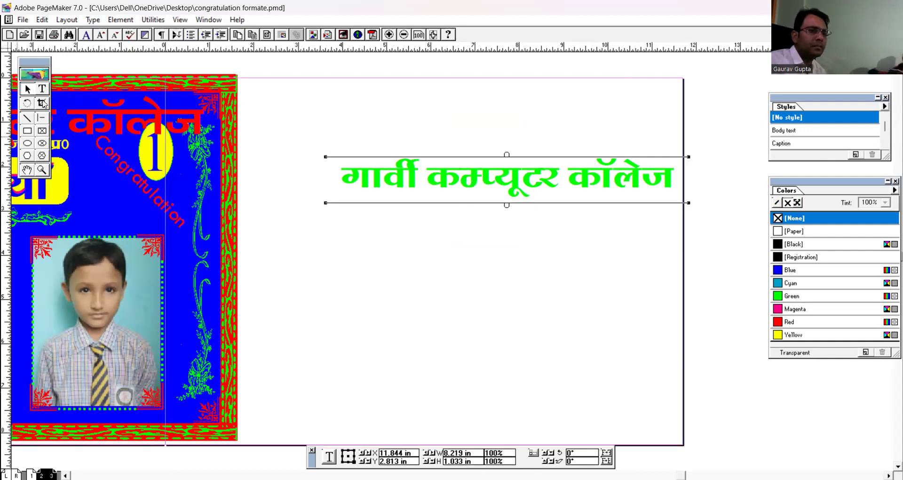
pyautogui.doubleClick(478, 185)
pyautogui.hotkey('ctrl', 'a')
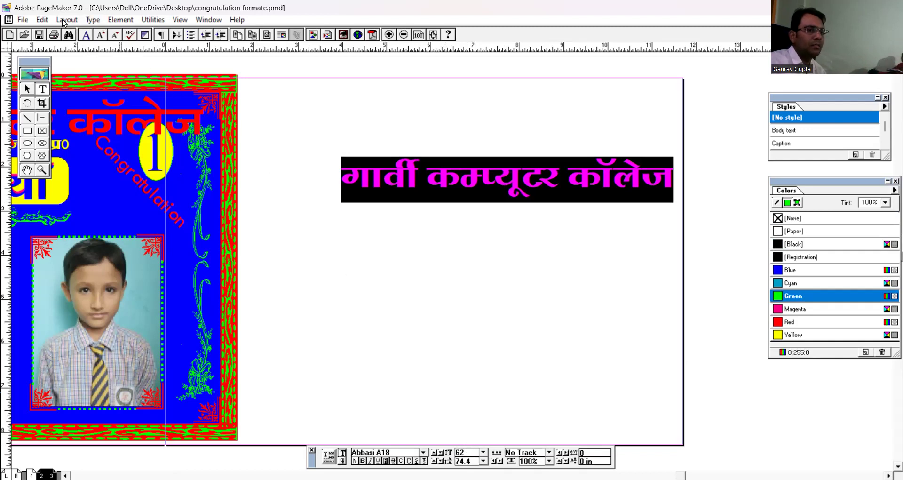
pyautogui.click(95, 21)
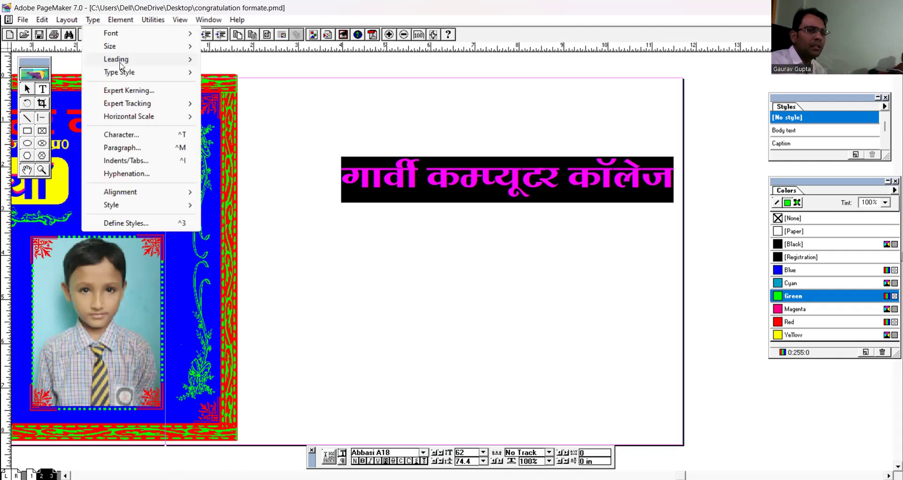
pyautogui.moveTo(121, 65)
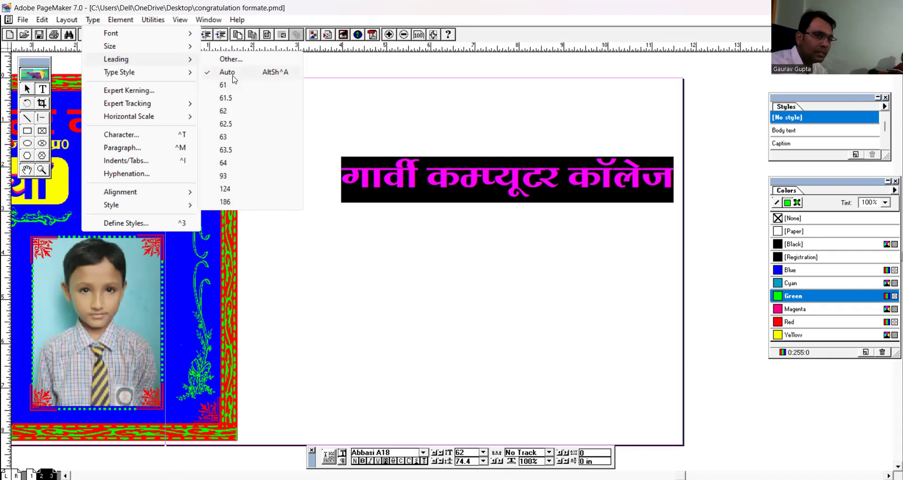
pyautogui.click(232, 203)
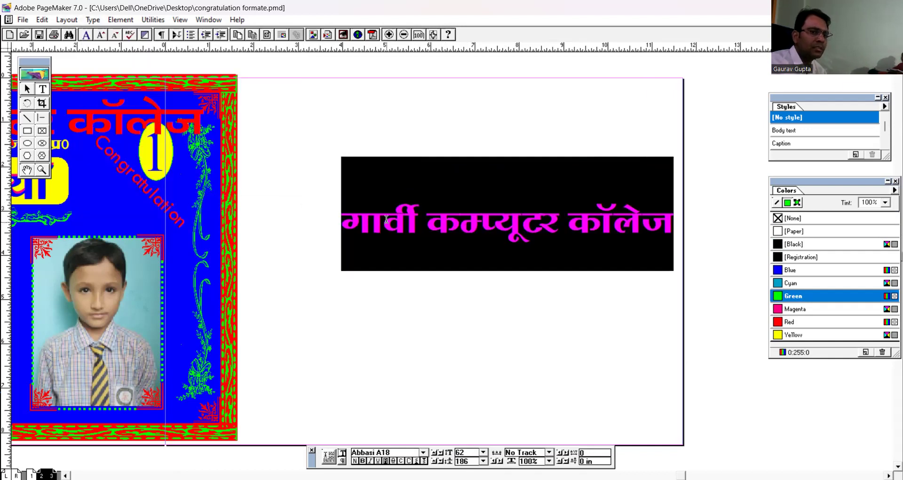
# Step: Select the green heading's text block to examine the space its leading adds around the line
pyautogui.click(27, 88)
pyautogui.click(419, 228)
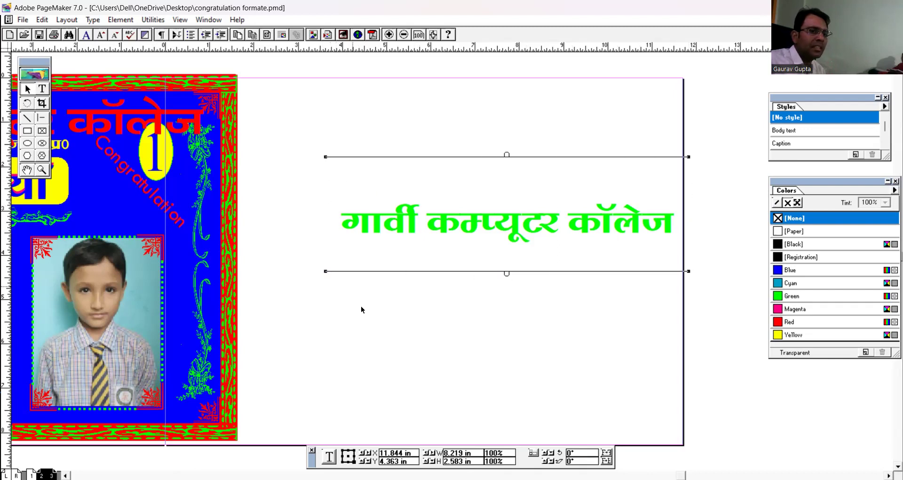
pyautogui.click(383, 358)
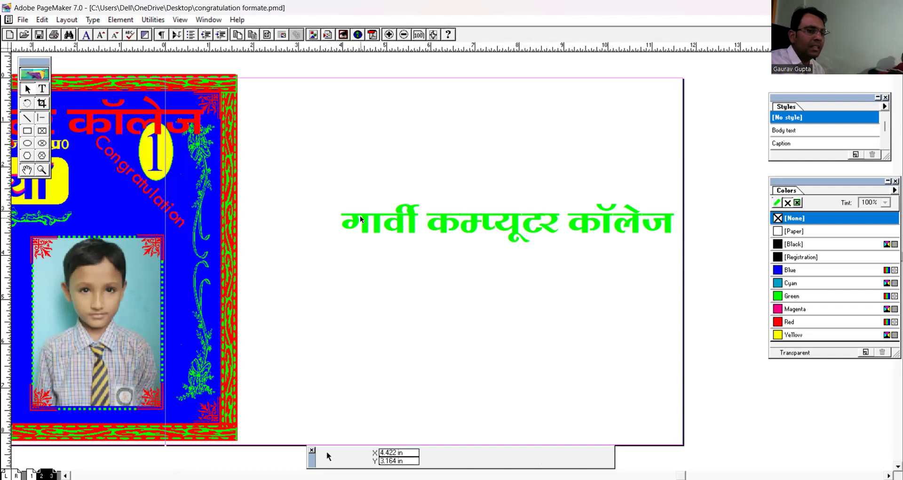
pyautogui.click(354, 164)
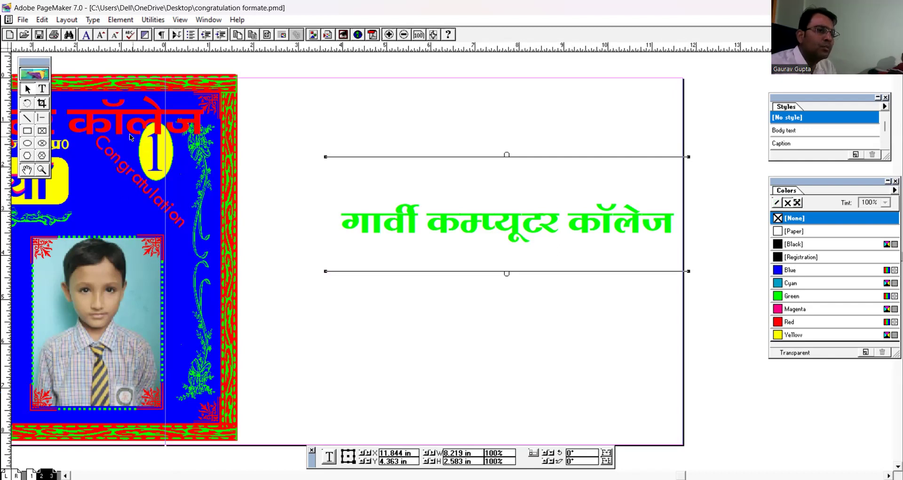
# Step: Move a red heading off the card to above the green heading, then cut and paste the green heading so it overlaps the red one
pyautogui.click(114, 118)
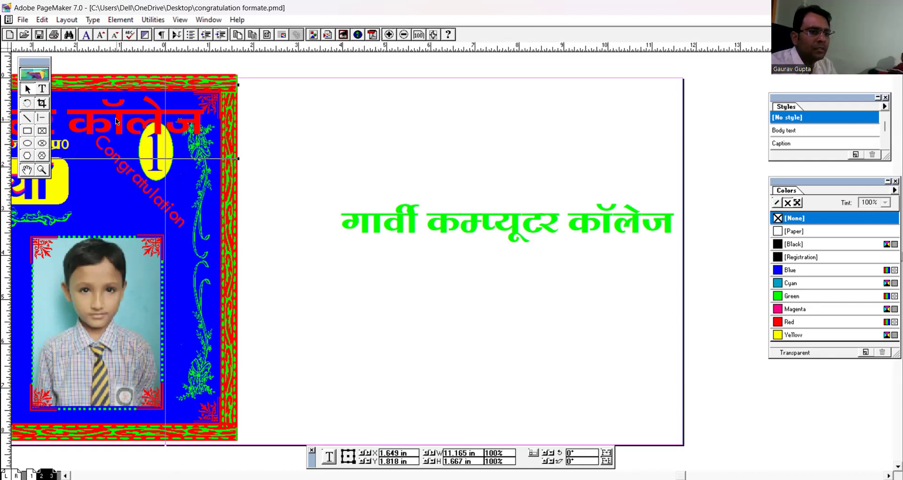
pyautogui.moveTo(115, 117); pyautogui.dragTo(590, 162)
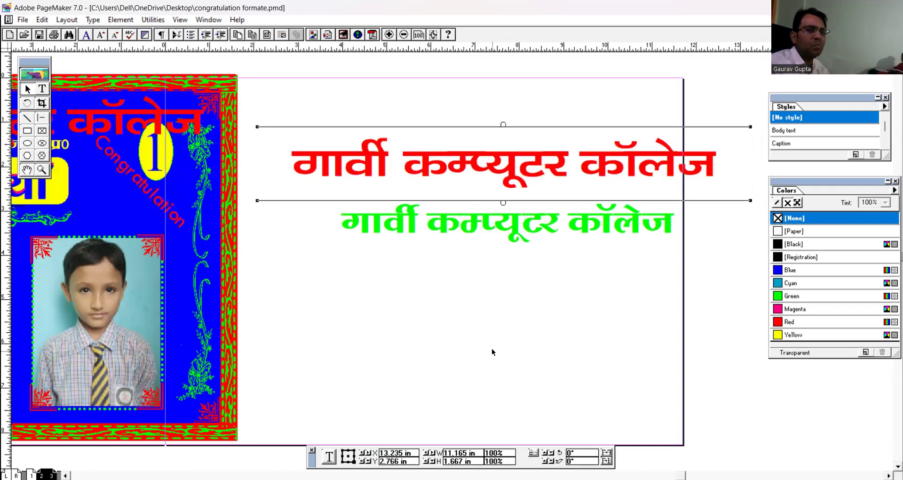
pyautogui.click(468, 230)
pyautogui.hotkey('ctrl', 'x')
pyautogui.hotkey('ctrl', 'v')
pyautogui.moveTo(475, 211); pyautogui.dragTo(436, 186)
pyautogui.click(433, 383)
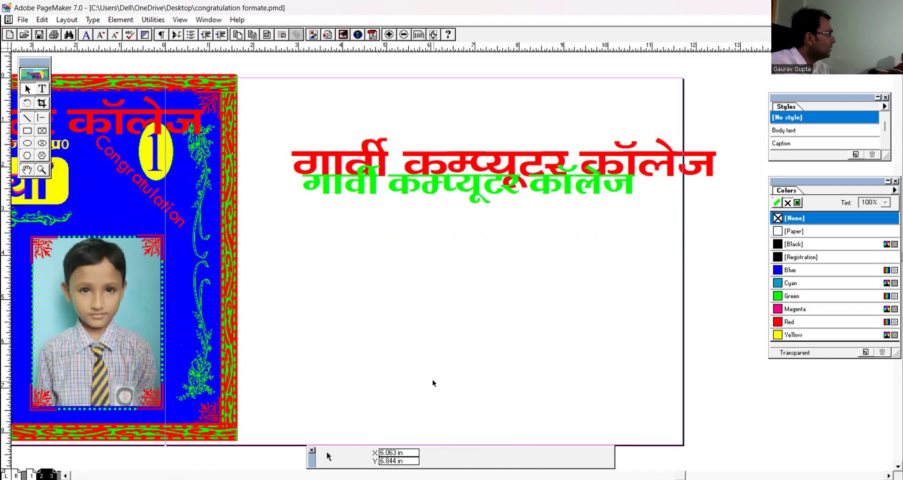
# Step: Move the green heading down until it sits clear below the red heading beside the card
pyautogui.click(368, 150)
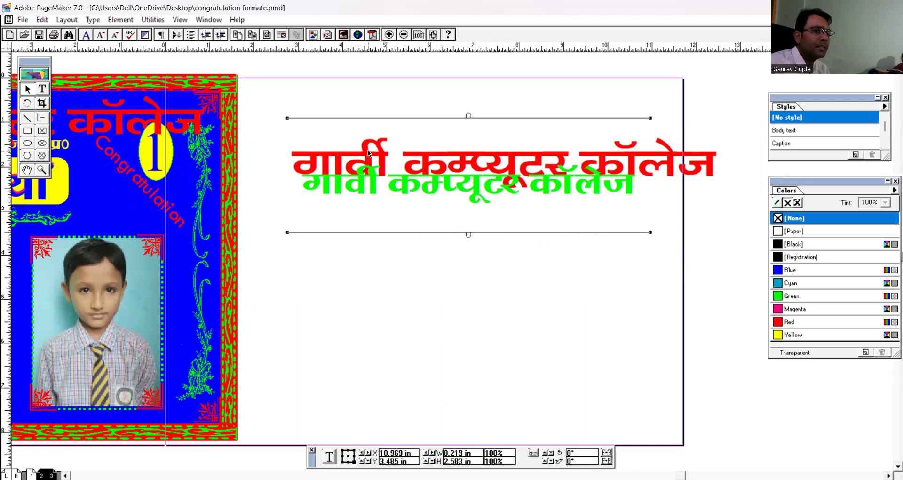
pyautogui.moveTo(376, 153); pyautogui.dragTo(378, 218)
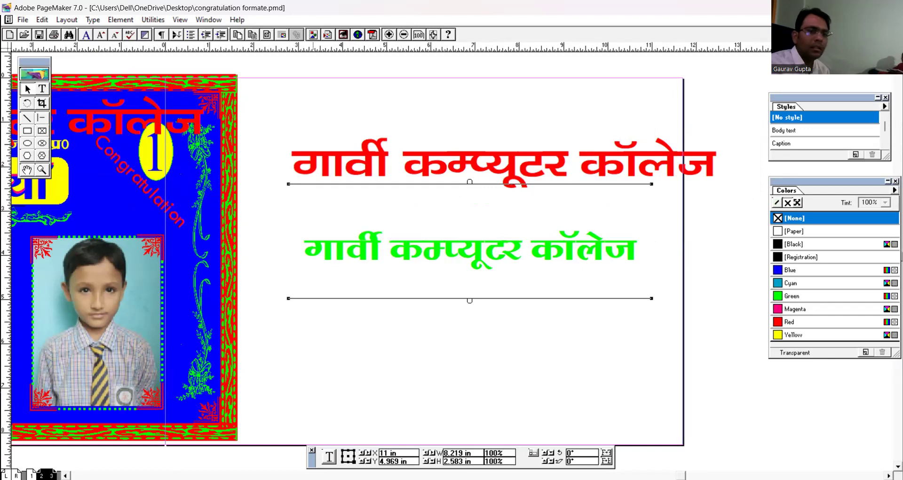
pyautogui.moveTo(445, 225); pyautogui.dragTo(409, 275)
# Step: Add a blank line and the sample lines अहहिहिहिहिह and केकिकिकि after the green heading, then select all its text
pyautogui.click(42, 88)
pyautogui.click(618, 273)
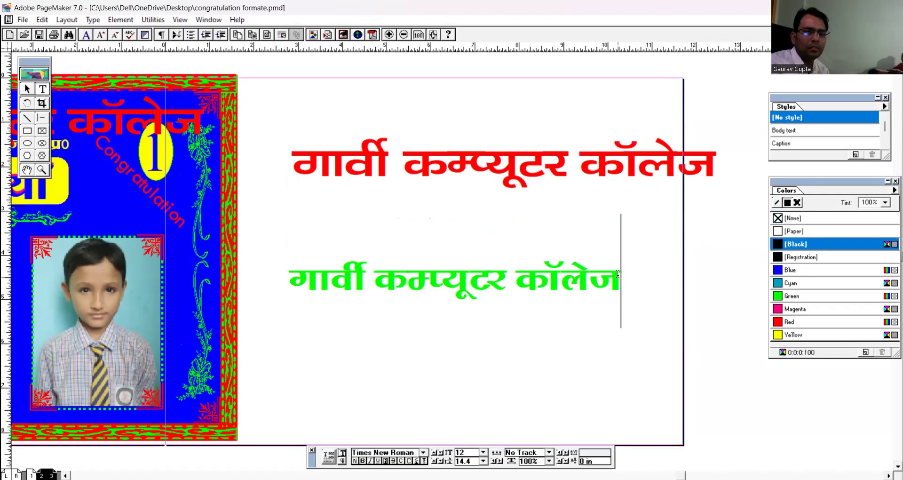
pyautogui.press('Return')
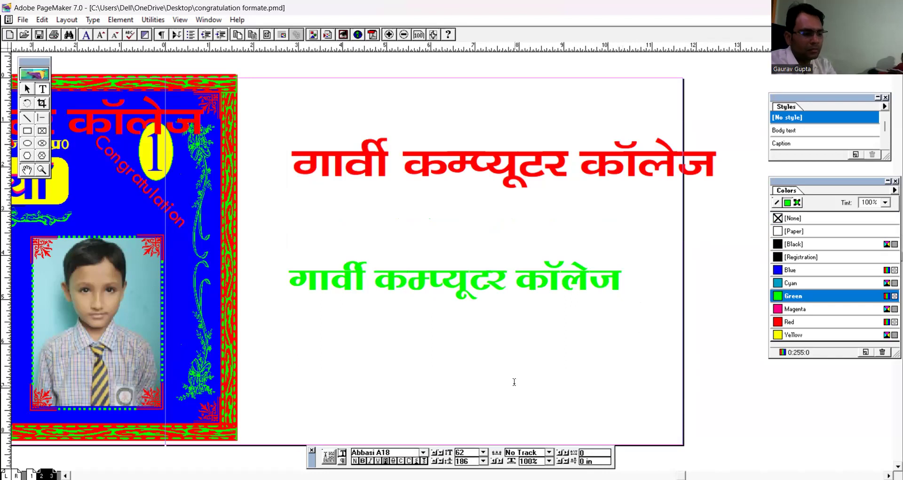
pyautogui.hotkey('ctrl', 'a')
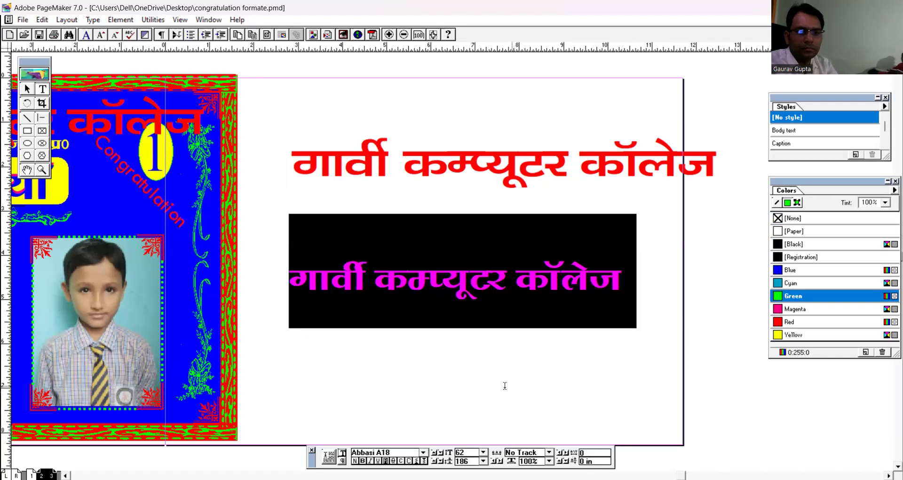
pyautogui.click(619, 277)
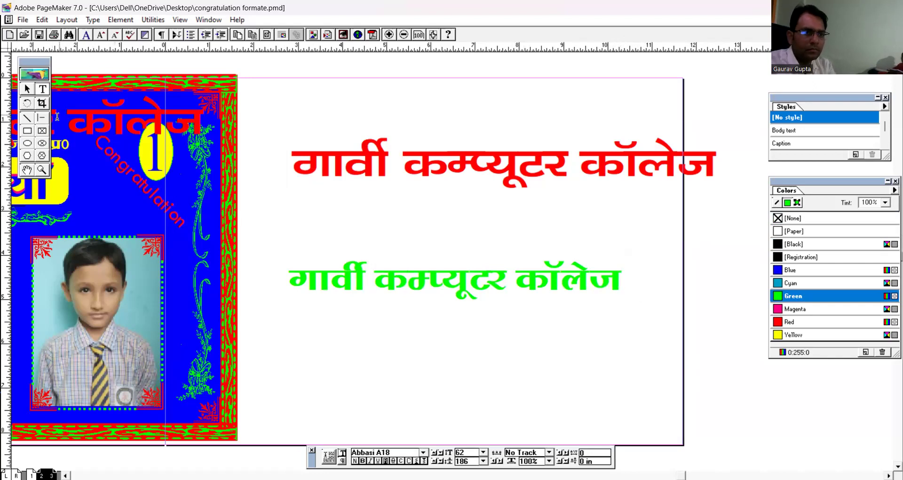
pyautogui.hotkey('ctrl', 'a')
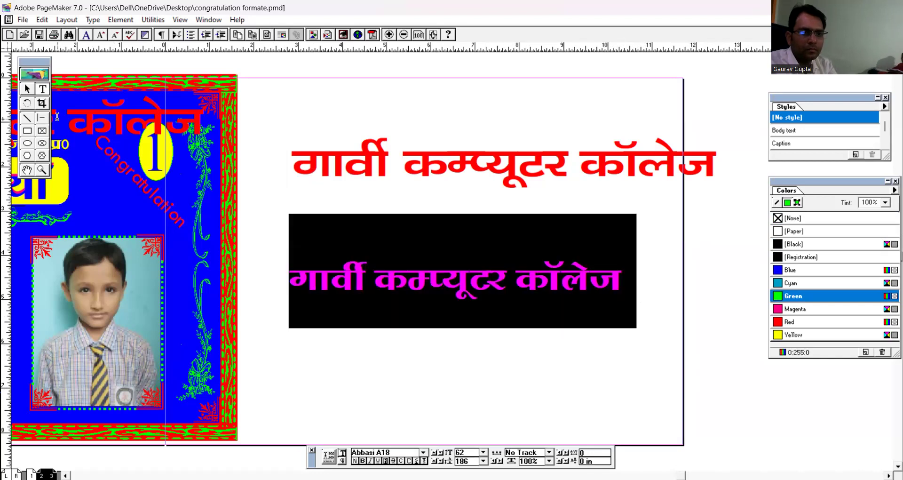
# Step: Extend the green heading's text block downward past the page edge to a height of 7.75 in
pyautogui.click(30, 87)
pyautogui.click(452, 320)
pyautogui.moveTo(455, 332); pyautogui.dragTo(454, 443)
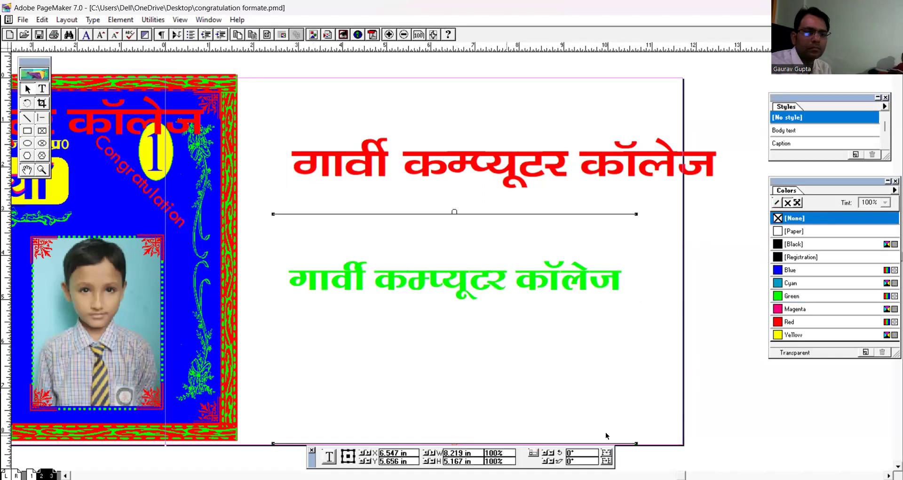
pyautogui.scroll(-3, 452, 325)
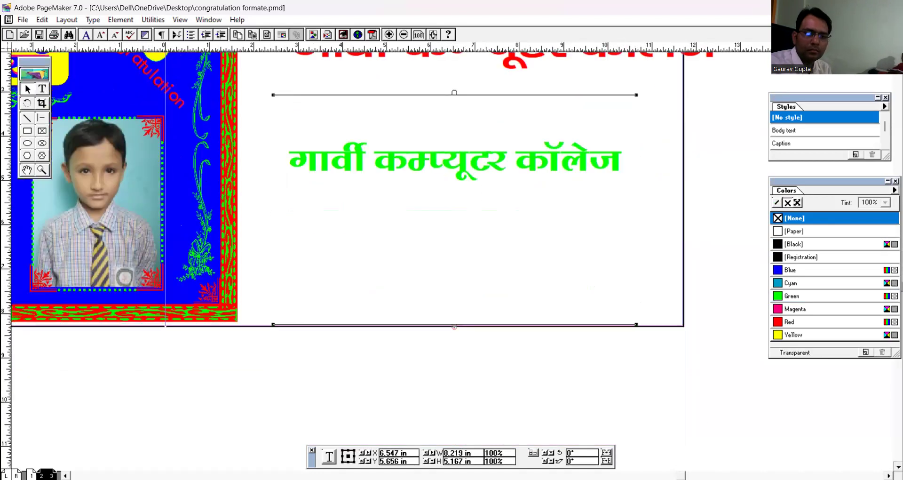
pyautogui.moveTo(454, 325); pyautogui.dragTo(454, 439)
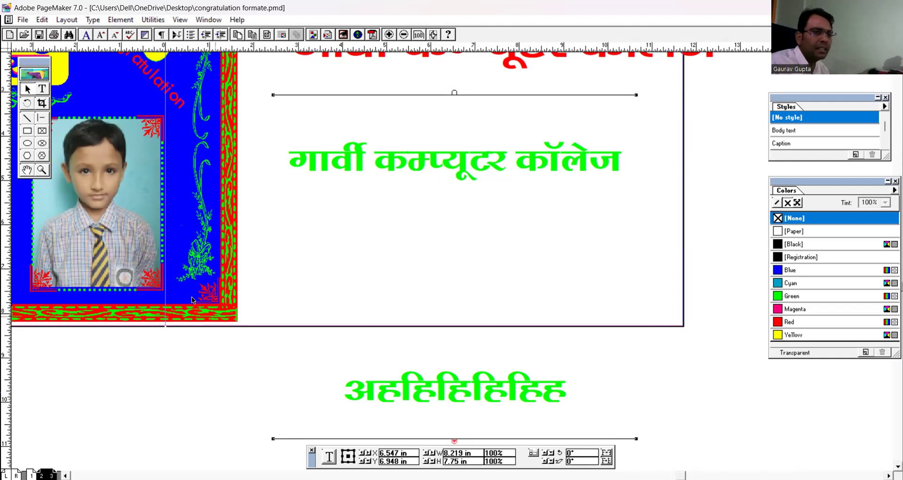
# Step: Select all the text in the green block and set its leading to Auto
pyautogui.click(40, 101)
pyautogui.click(42, 89)
pyautogui.click(441, 156)
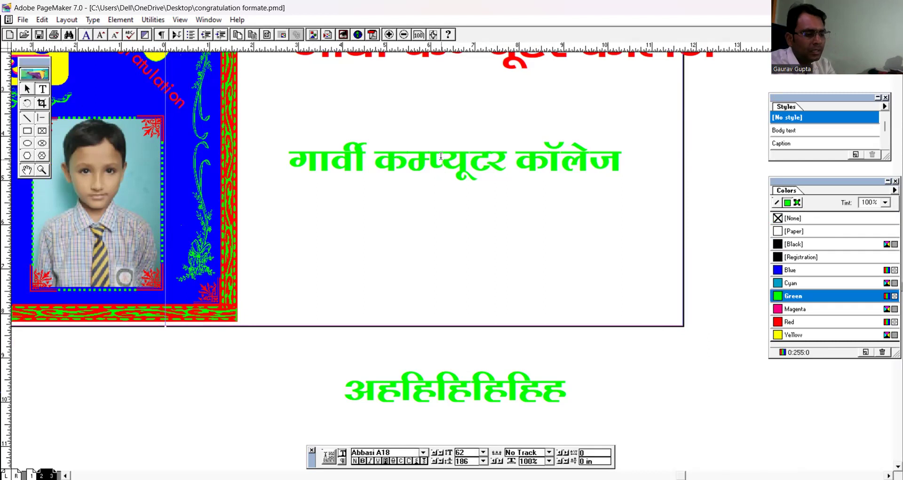
pyautogui.hotkey('ctrl', 'a')
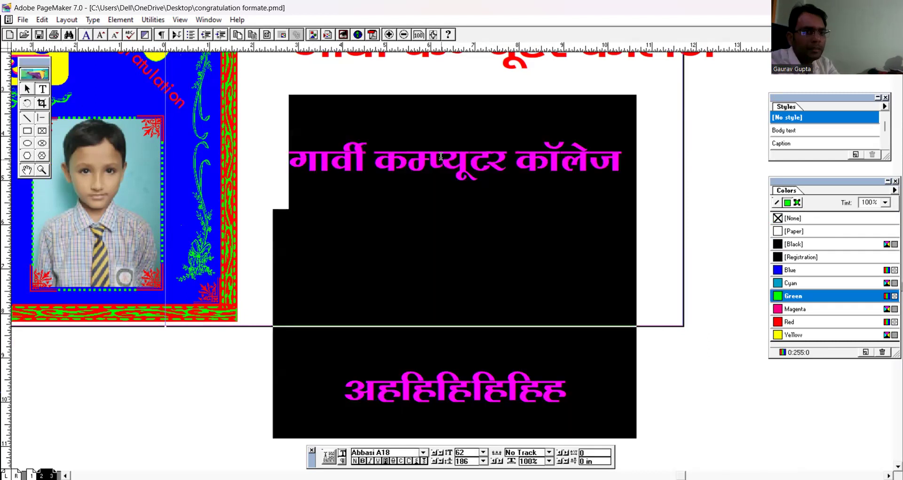
pyautogui.click(94, 21)
pyautogui.moveTo(115, 58)
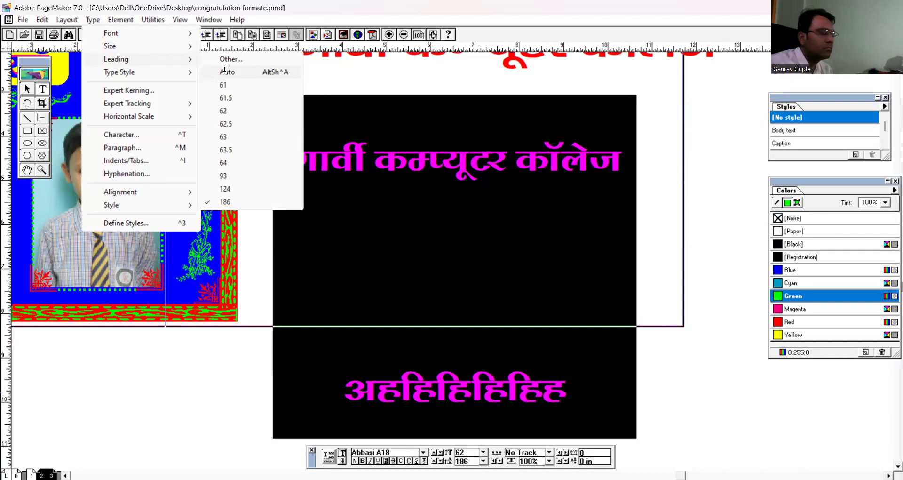
pyautogui.click(224, 70)
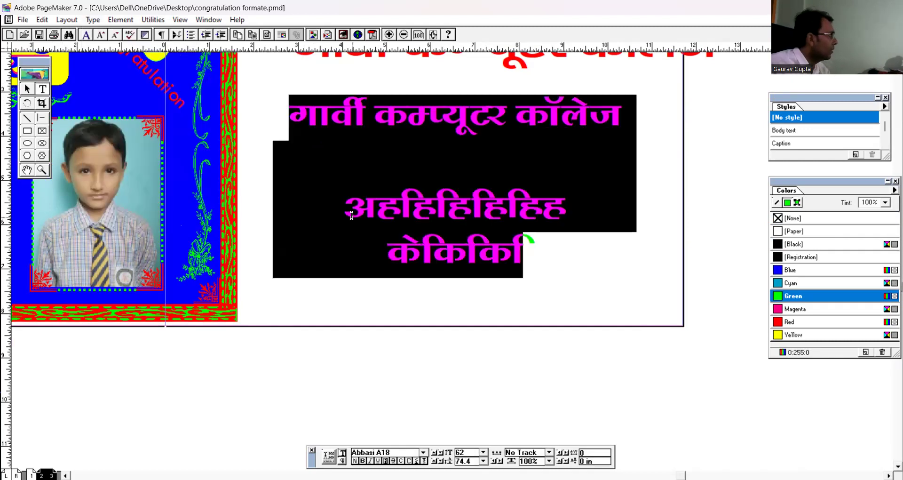
pyautogui.click(435, 209)
# Step: Delete the blank line between the green heading and the sample line beneath it
pyautogui.click(27, 89)
pyautogui.click(376, 115)
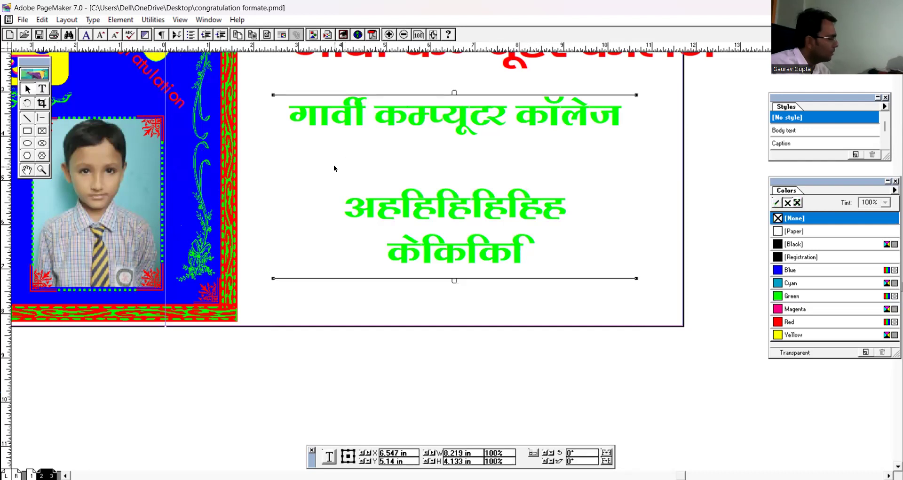
pyautogui.doubleClick(356, 215)
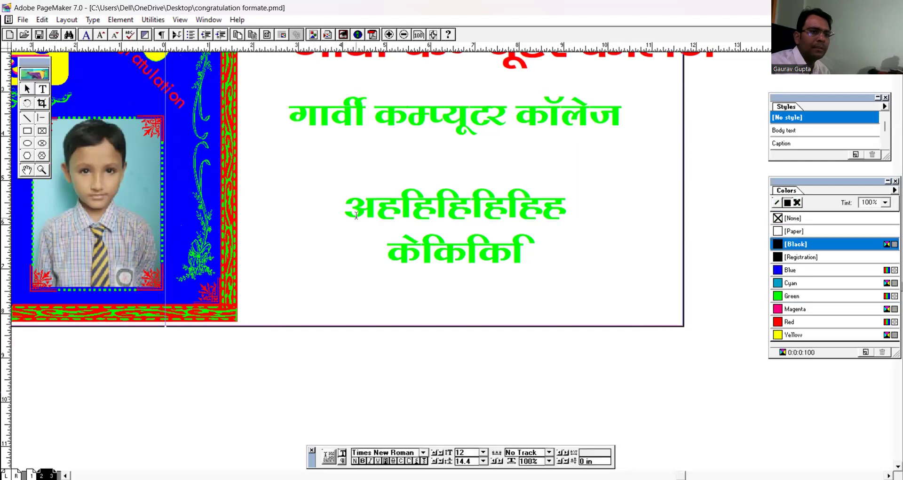
pyautogui.click(343, 168)
pyautogui.press('BackSpace')
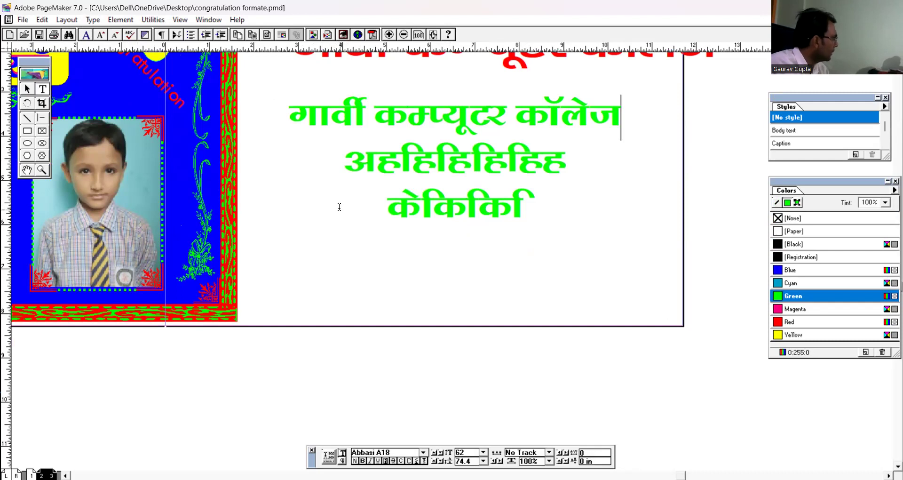
# Step: Select all the text in the green block and view the available type styles
pyautogui.click(41, 88)
pyautogui.click(441, 119)
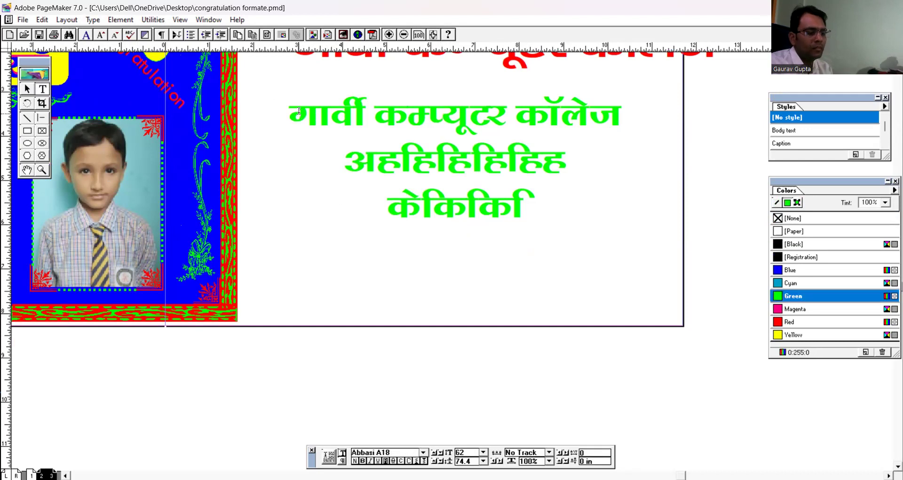
pyautogui.hotkey('ctrl', 'a')
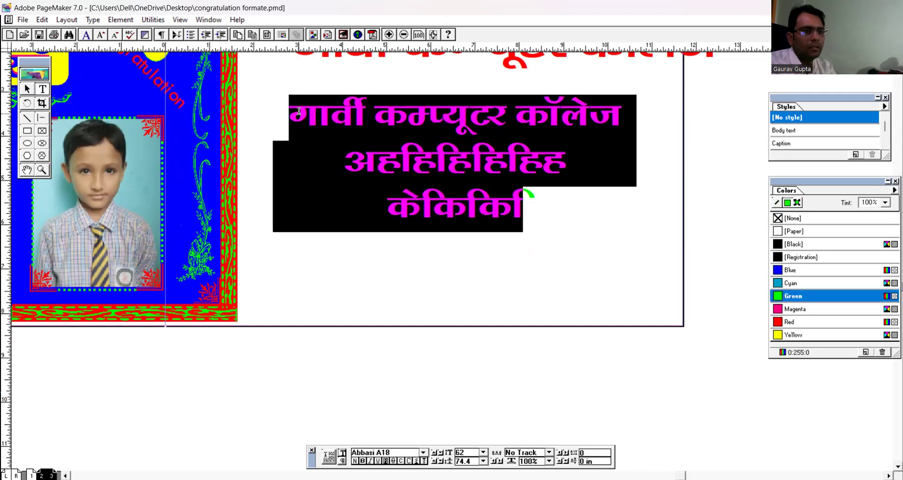
pyautogui.click(93, 20)
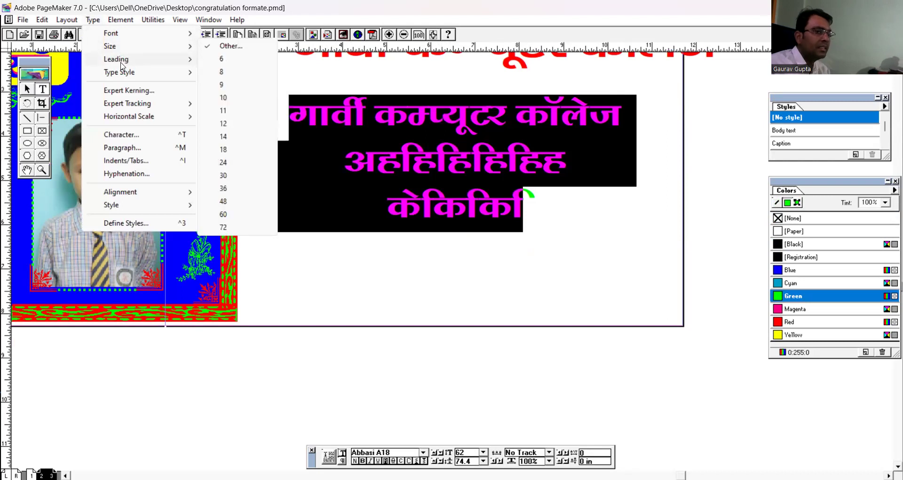
pyautogui.moveTo(126, 77)
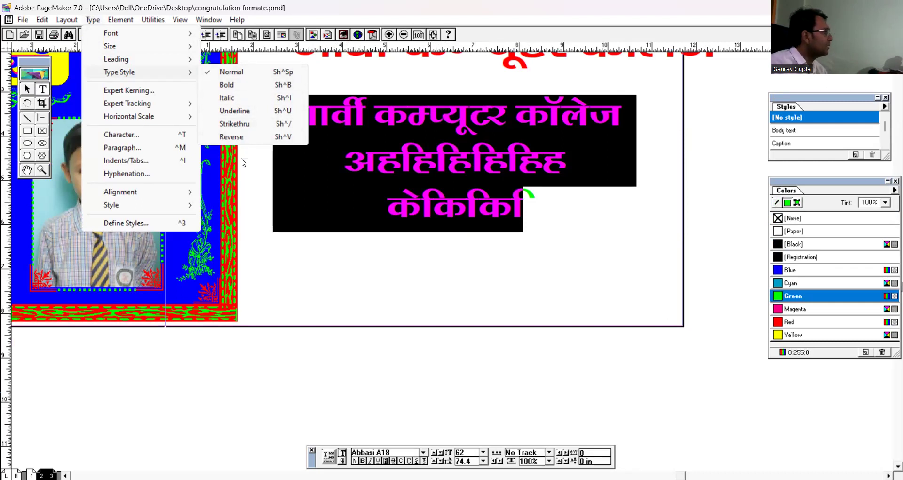
pyautogui.click(462, 196)
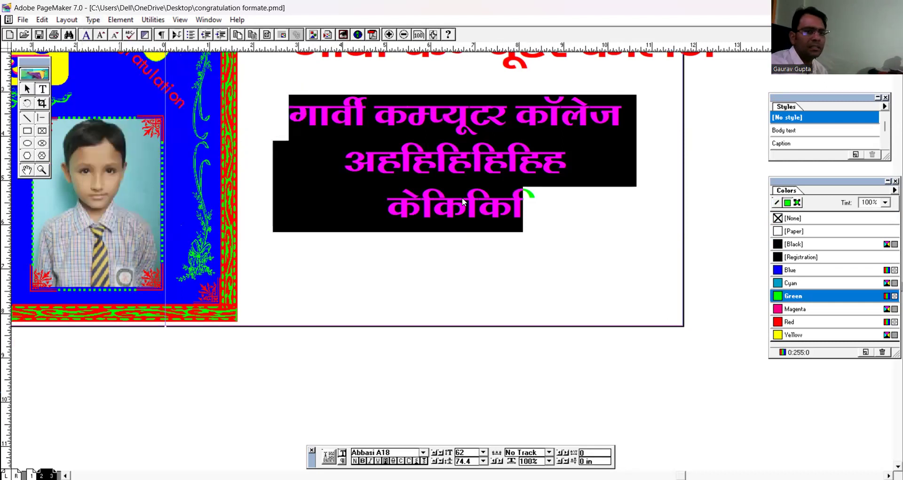
pyautogui.click(462, 197)
# Step: Make all the text in the green block bold
pyautogui.click(26, 89)
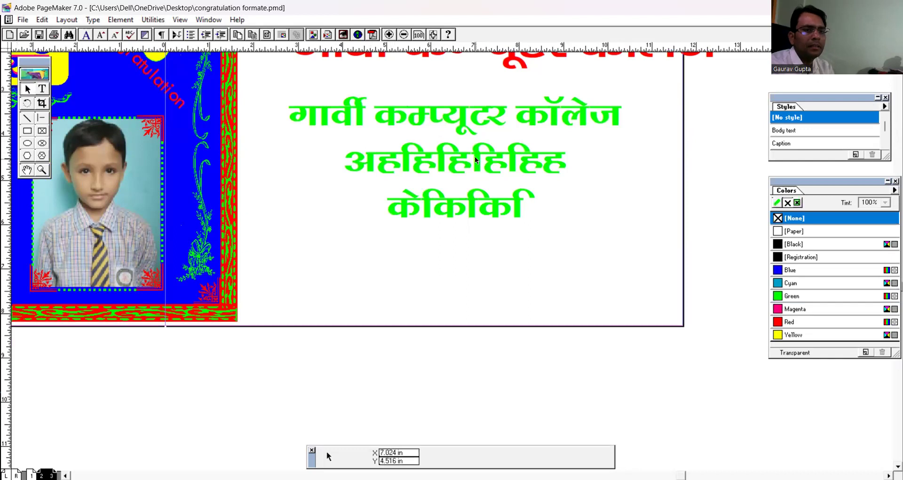
pyautogui.click(477, 156)
pyautogui.click(42, 88)
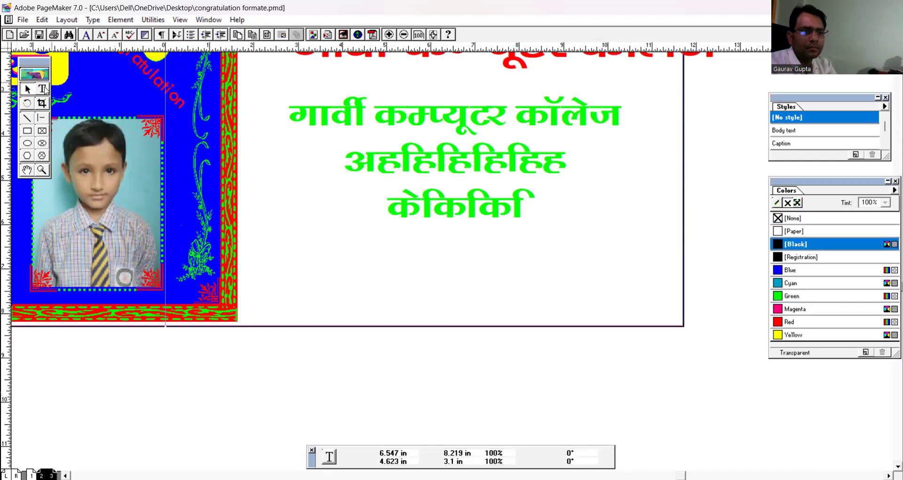
pyautogui.click(345, 130)
pyautogui.hotkey('ctrl', 'a')
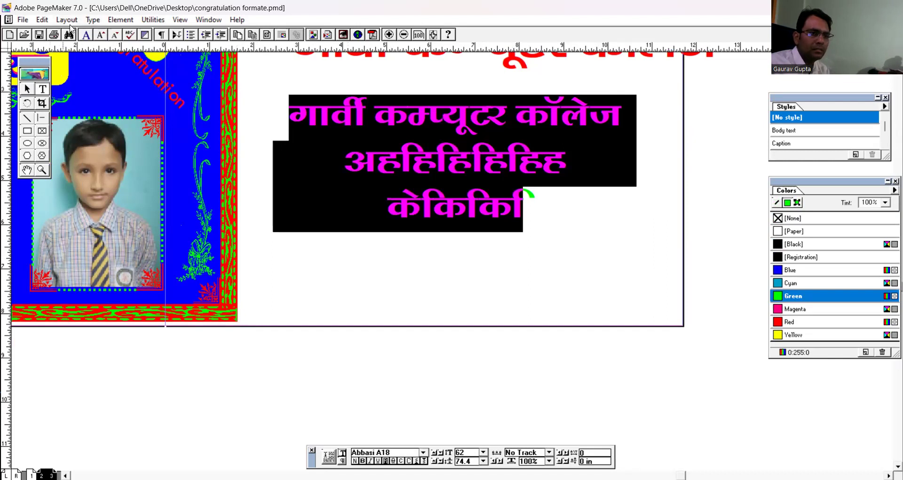
pyautogui.click(94, 19)
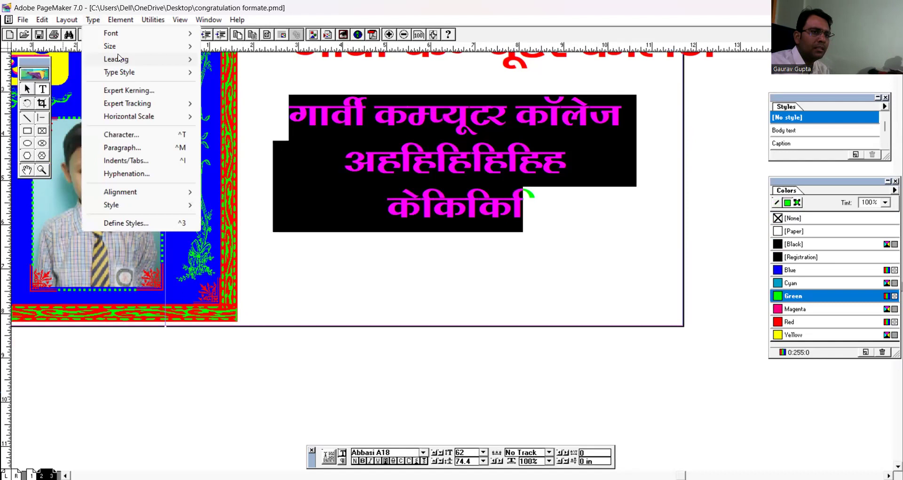
pyautogui.click(215, 83)
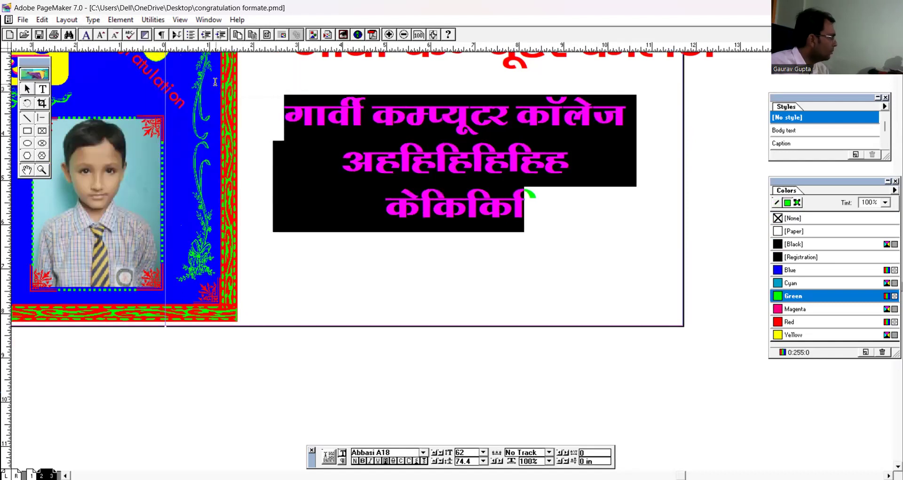
# Step: Switch italic on and off again for all the text in the green block
pyautogui.click(91, 21)
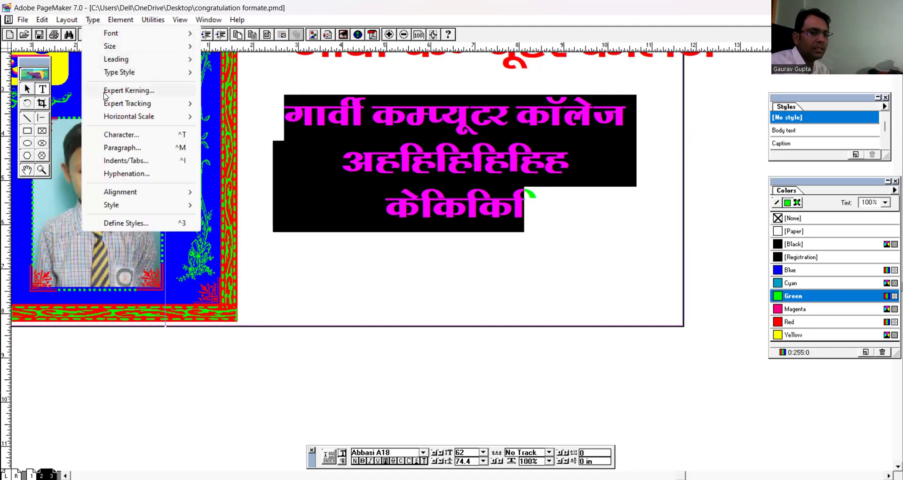
pyautogui.click(441, 122)
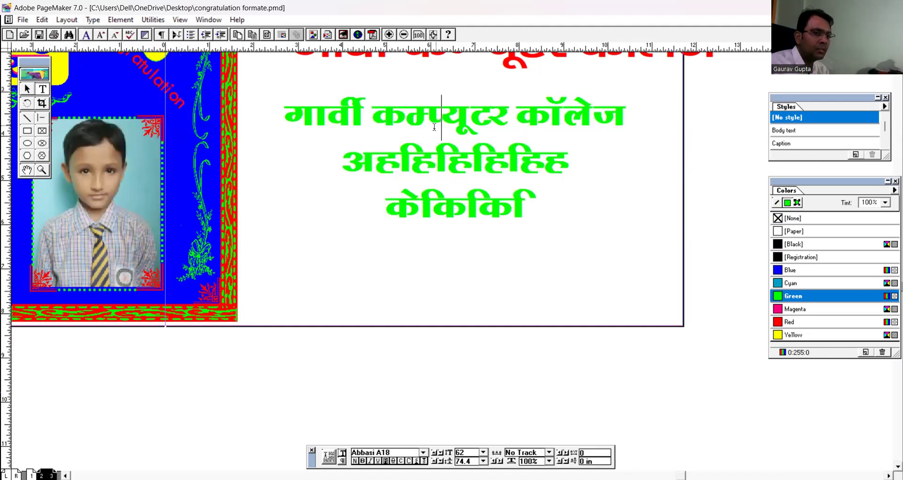
pyautogui.hotkey('ctrl', 'a')
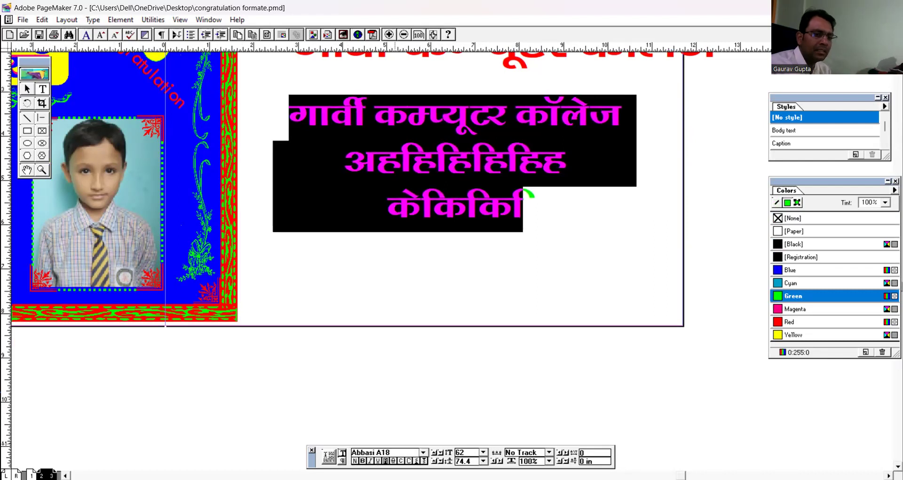
pyautogui.click(370, 460)
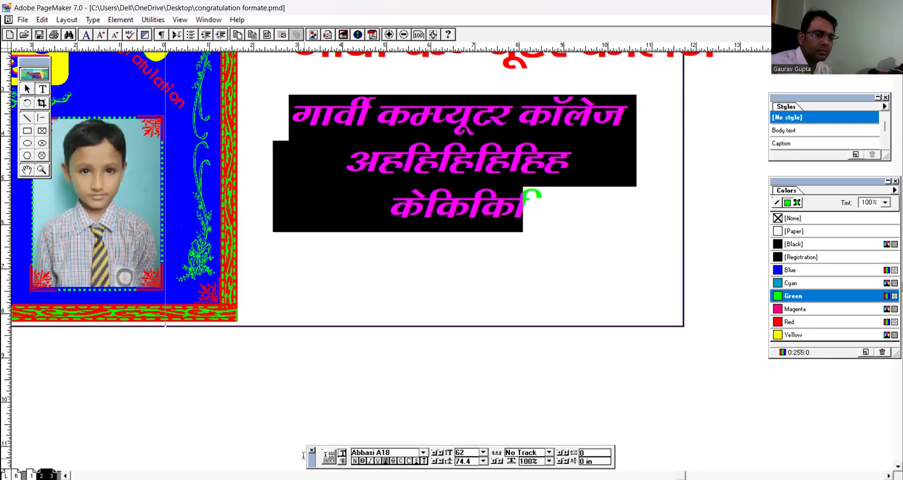
pyautogui.click(370, 461)
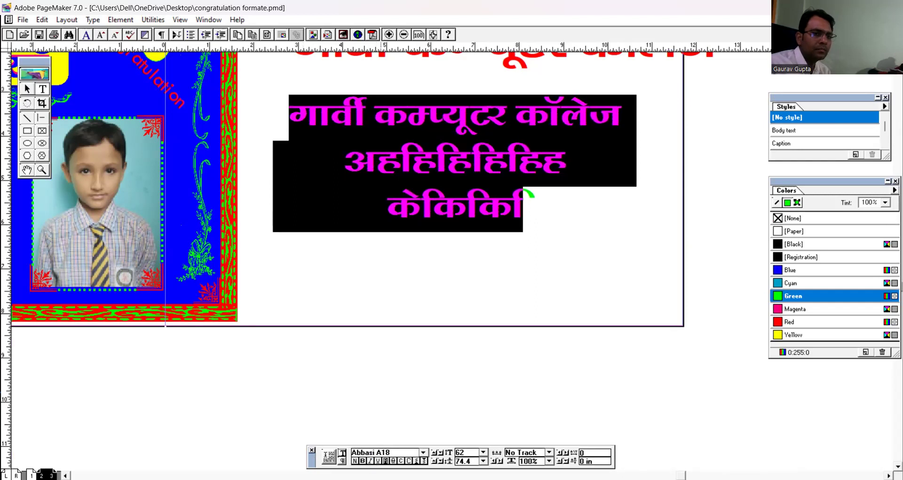
# Step: Switch the Reverse type style on and off again for the selected heading and sample lines
pyautogui.click(385, 461)
pyautogui.click(386, 461)
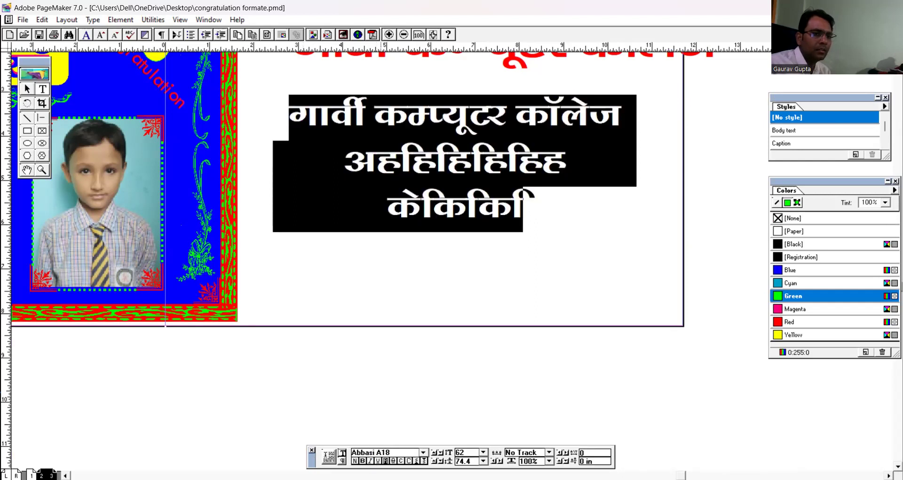
pyautogui.click(394, 461)
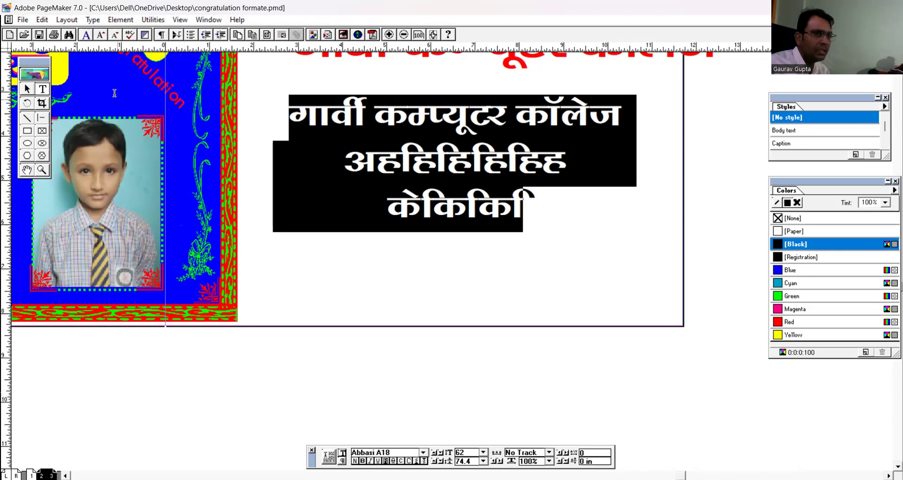
# Step: Underline the selected heading and its two sample lines
pyautogui.click(96, 21)
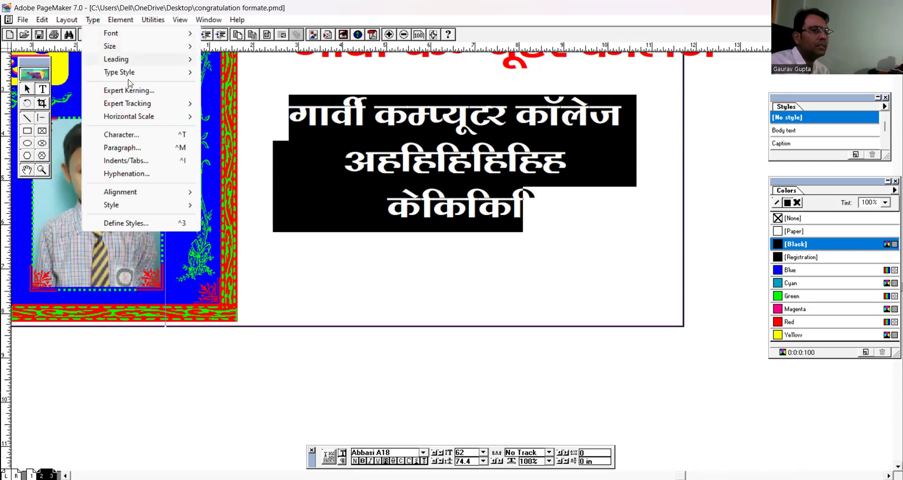
pyautogui.moveTo(128, 73)
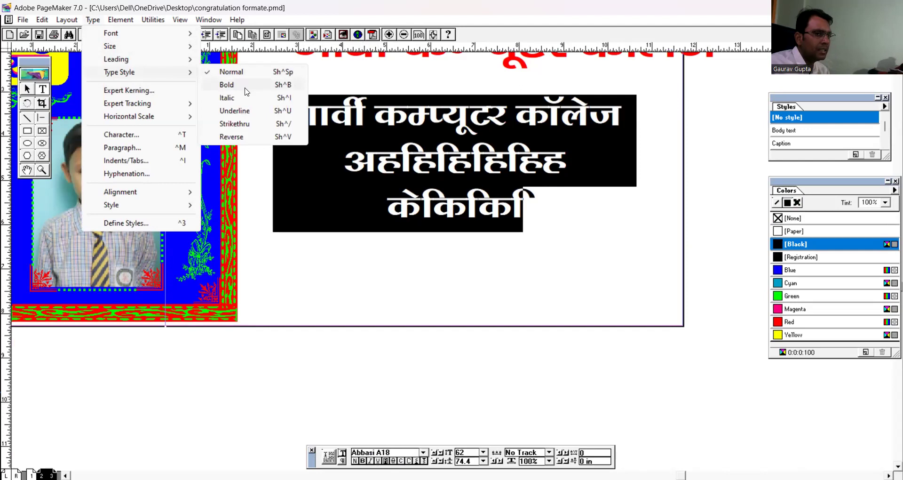
pyautogui.click(236, 111)
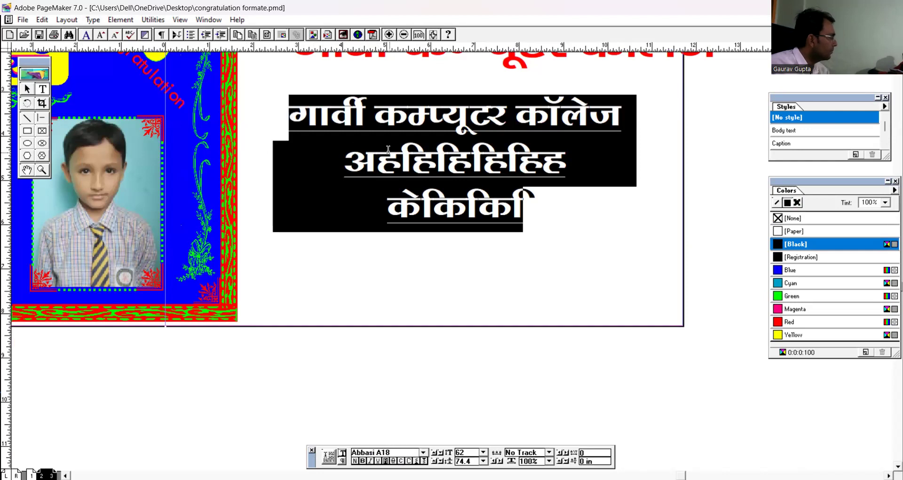
# Step: Apply Expert Kerning to the selected lines with a kern strength of 1.000 and the Text design class
pyautogui.click(93, 20)
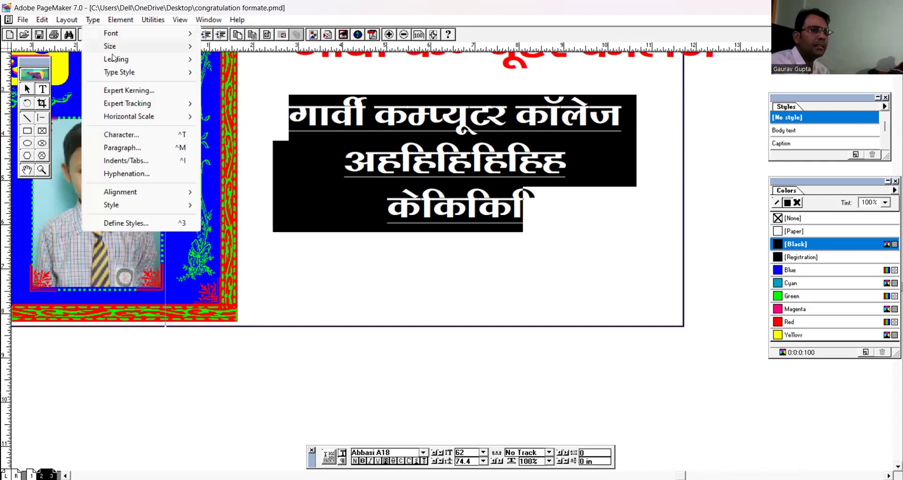
pyautogui.click(160, 94)
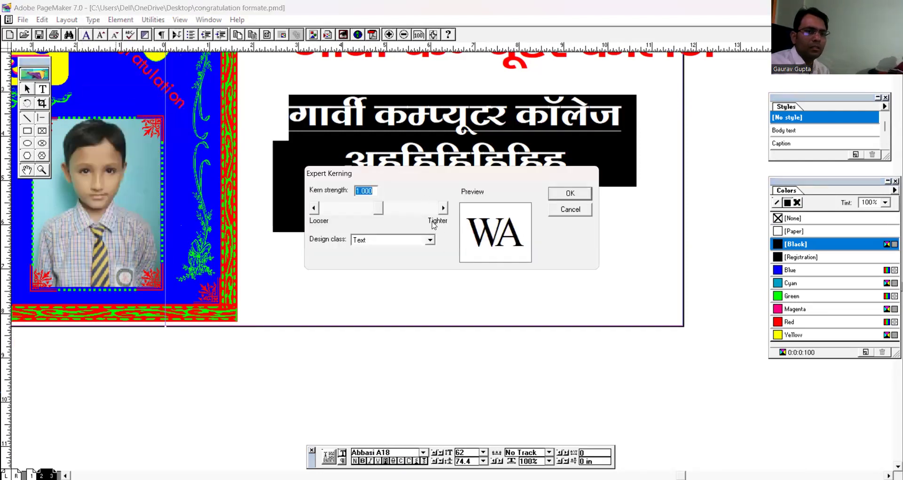
pyautogui.click(570, 193)
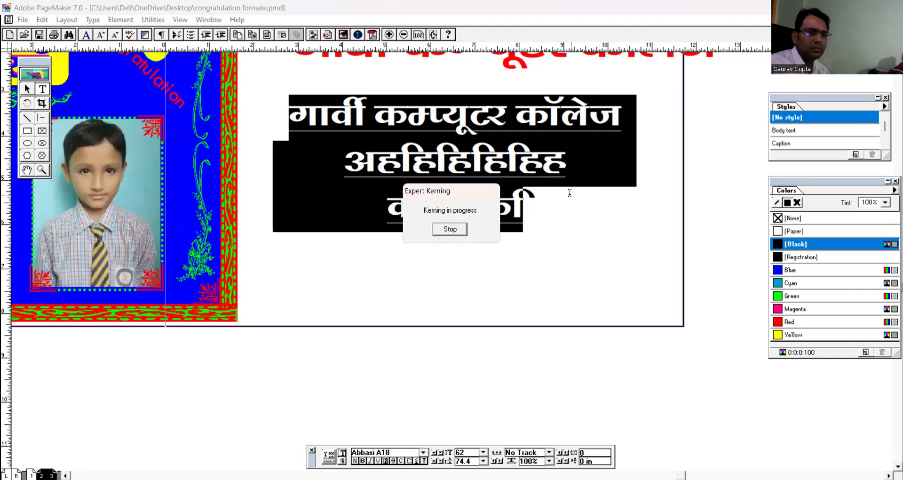
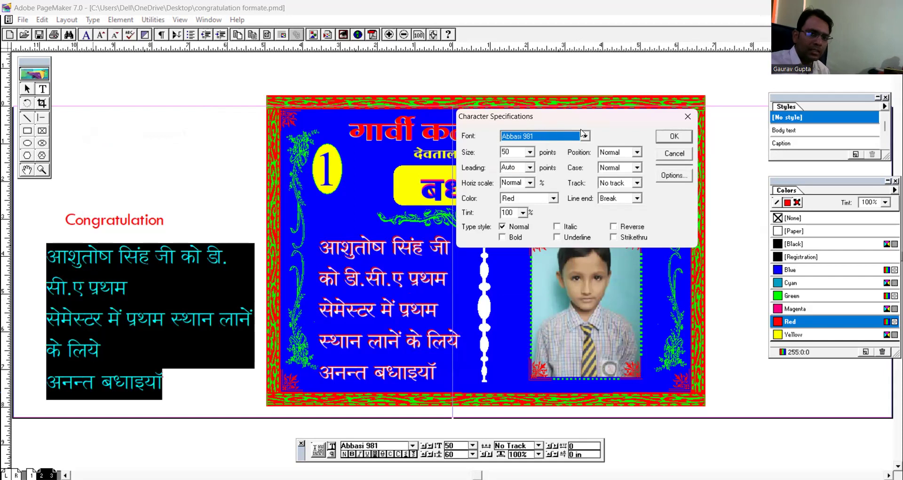
# Step: Set the selected message text beside the card to the Abbasi 988 font and the colour Magenta
pyautogui.click(586, 136)
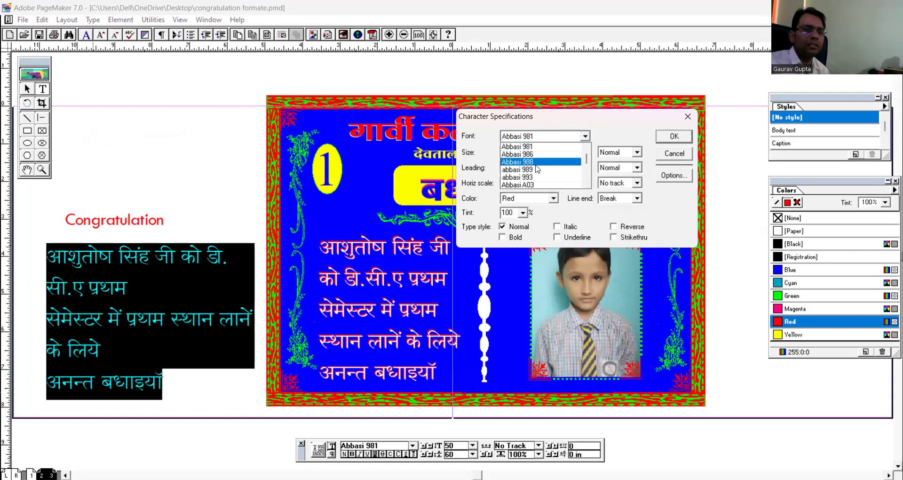
pyautogui.click(537, 169)
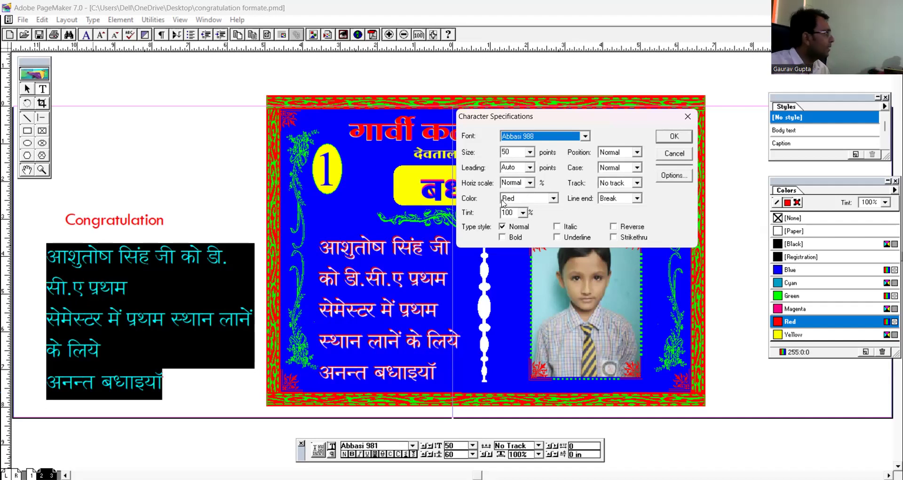
pyautogui.click(554, 198)
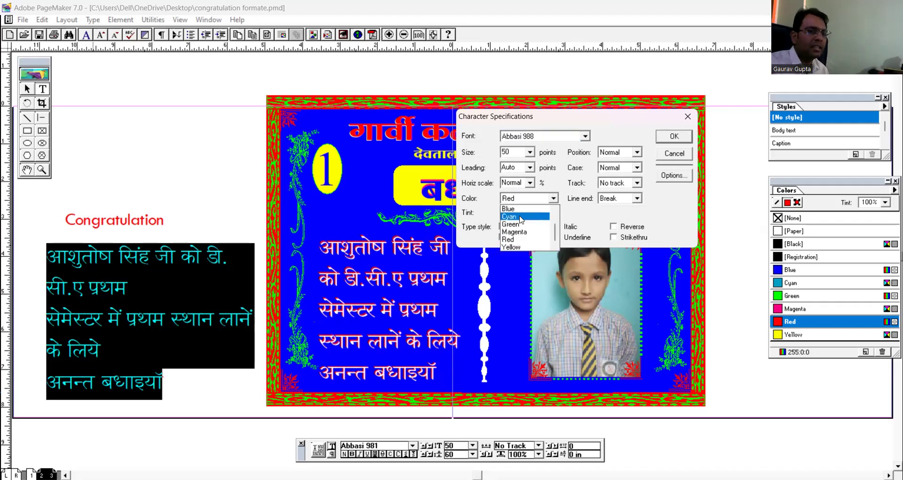
pyautogui.click(553, 207)
pyautogui.click(552, 201)
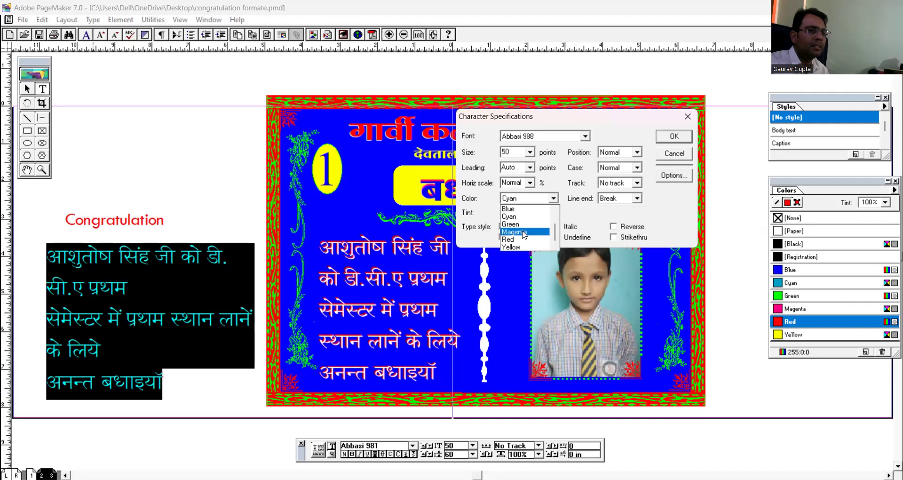
pyautogui.click(523, 232)
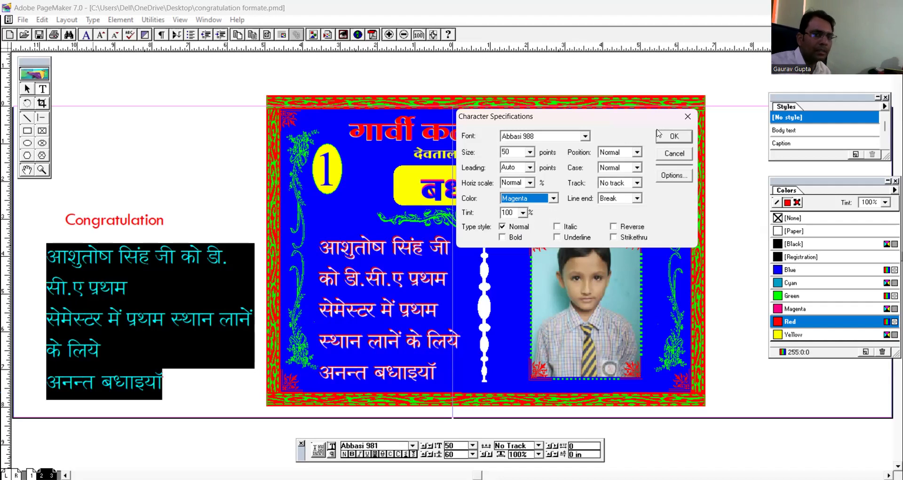
pyautogui.click(674, 136)
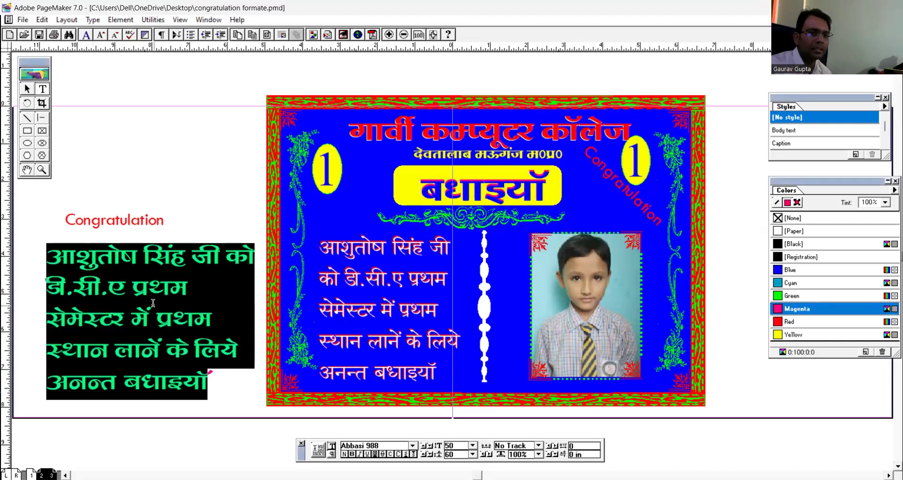
pyautogui.click(153, 303)
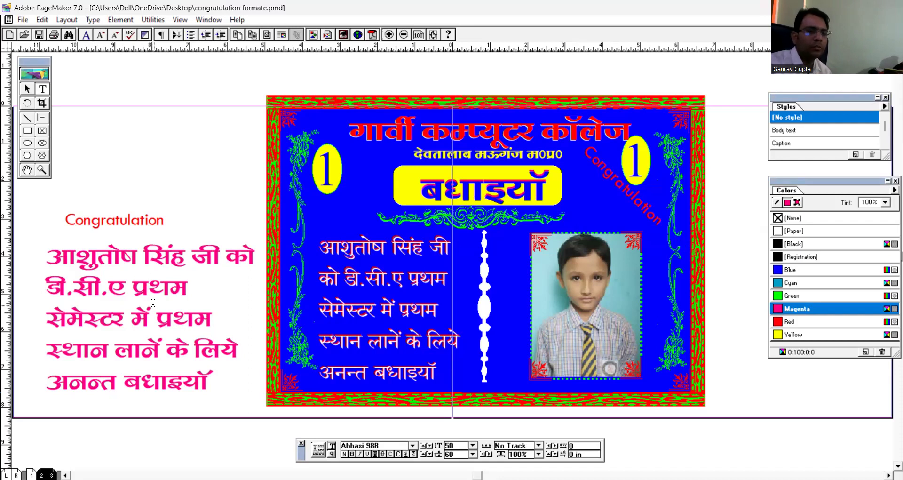
# Step: Ungroup the card artwork and move the horizontal red "Congratulation" text onto the last line of the card's message
pyautogui.click(26, 89)
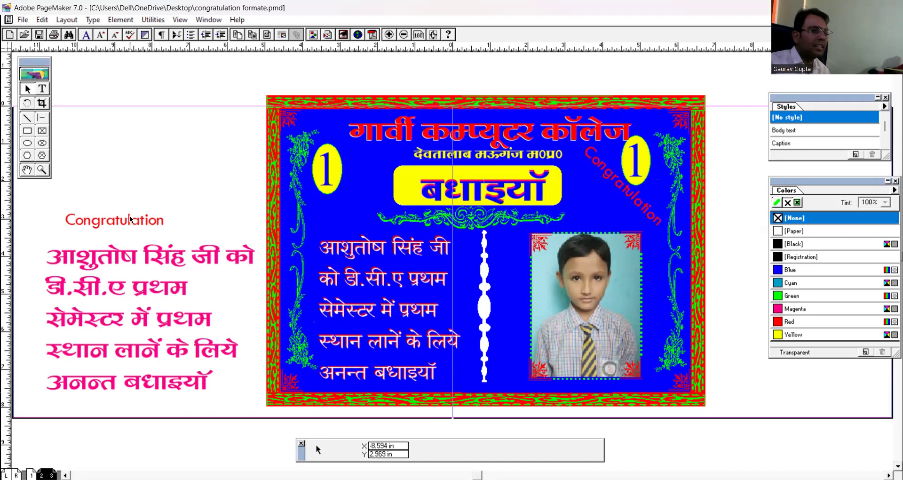
pyautogui.click(105, 225)
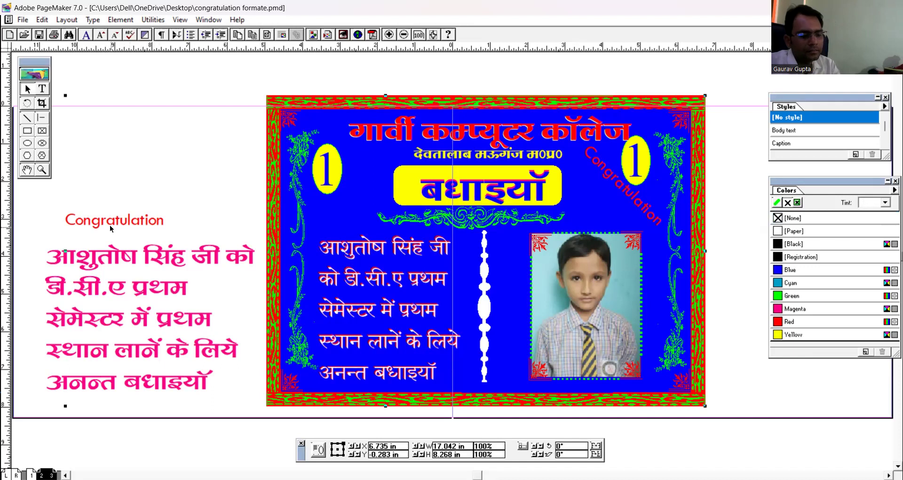
pyautogui.hotkey('ctrl', 'shift', 'g')
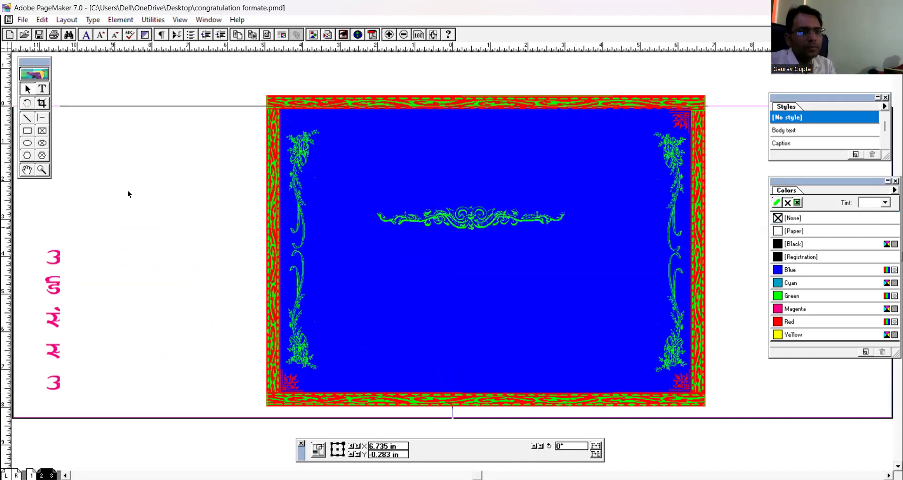
pyautogui.click(130, 191)
pyautogui.moveTo(152, 217); pyautogui.dragTo(384, 366)
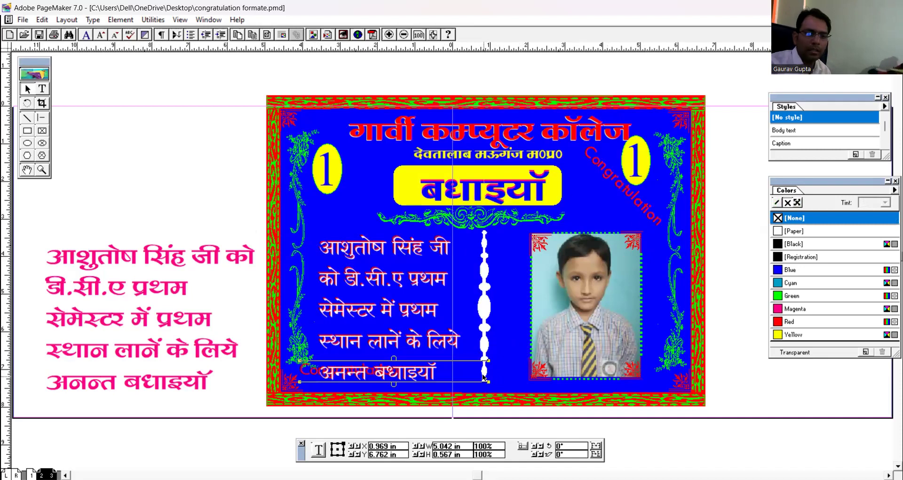
# Step: Widen the horizontal red "Congratulation" text block on the card to about 10.4 in and enlarge its text to 124 points
pyautogui.moveTo(488, 360); pyautogui.dragTo(691, 348)
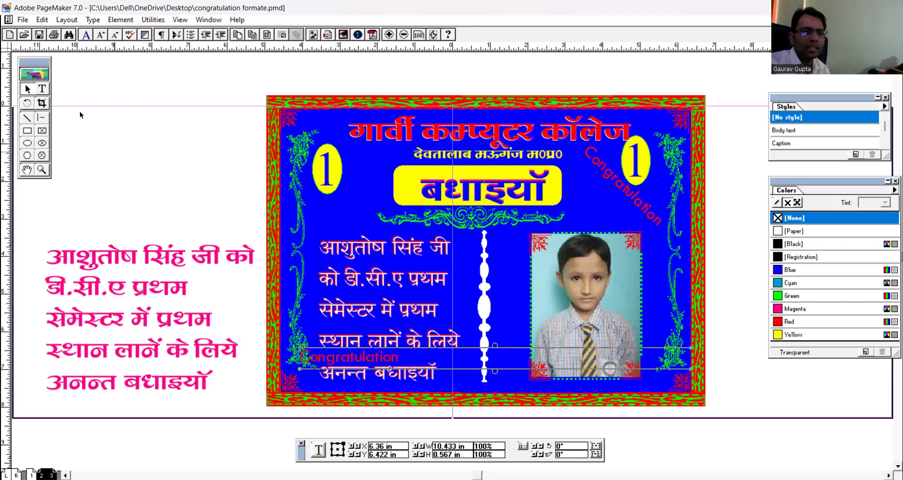
pyautogui.click(42, 89)
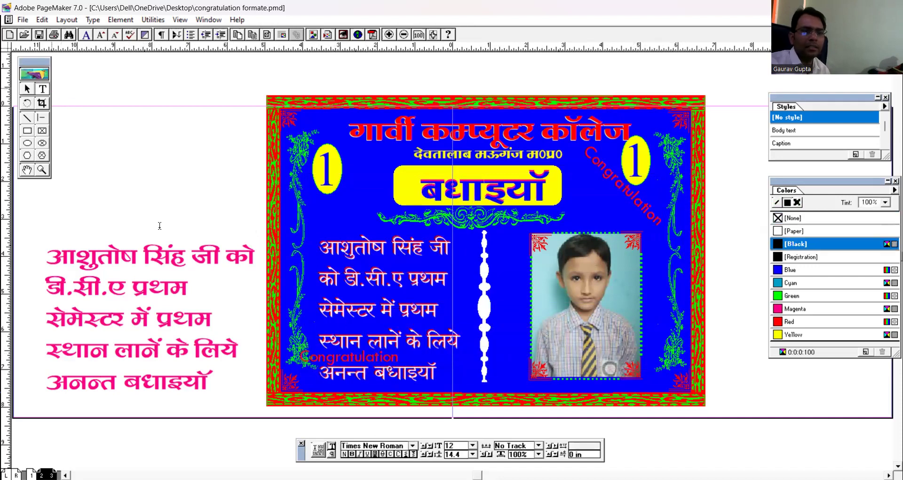
pyautogui.click(359, 361)
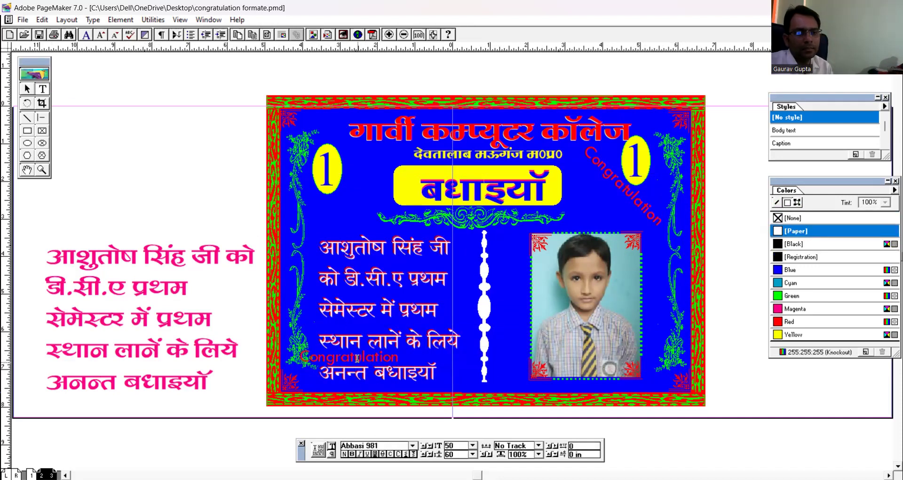
pyautogui.doubleClick(310, 356)
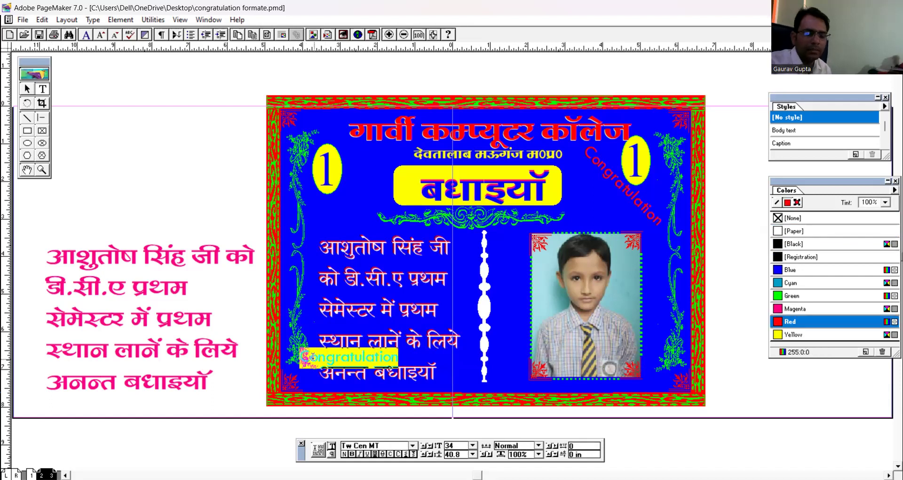
pyautogui.hotkey('ctrl', 'shift', '.')
pyautogui.hotkey('ctrl', 'shift', '.')
pyautogui.hotkey('ctrl', 'shift', '.')
pyautogui.hotkey('ctrl', 'shift', '.')
pyautogui.hotkey('ctrl', 'shift', '.')
pyautogui.hotkey('ctrl', 'shift', '.')
pyautogui.hotkey('ctrl', 'shift', '.')
pyautogui.hotkey('ctrl', 'shift', '.')
pyautogui.hotkey('ctrl', 'shift', '.')
pyautogui.hotkey('ctrl', 'shift', '.')
pyautogui.hotkey('ctrl', 'shift', '.')
pyautogui.hotkey('ctrl', 'shift', '.')
pyautogui.hotkey('ctrl', 'shift', '.')
pyautogui.hotkey('ctrl', 'shift', '.')
pyautogui.hotkey('ctrl', 'shift', '.')
pyautogui.hotkey('ctrl', 'shift', '.')
pyautogui.hotkey('ctrl', 'shift', '.')
pyautogui.hotkey('ctrl', 'shift', '.')
pyautogui.hotkey('ctrl', 'shift', '.')
pyautogui.hotkey('ctrl', 'shift', '.')
pyautogui.hotkey('ctrl', 'shift', '.')
pyautogui.hotkey('ctrl', 'shift', '.')
pyautogui.hotkey('ctrl', 'shift', '.')
pyautogui.hotkey('ctrl', 'shift', '.')
pyautogui.hotkey('ctrl', 'shift', '.')
pyautogui.hotkey('ctrl', 'shift', '.')
pyautogui.hotkey('ctrl', 'shift', '.')
pyautogui.hotkey('ctrl', 'shift', '.')
pyautogui.hotkey('ctrl', 'shift', '.')
pyautogui.hotkey('ctrl', 'shift', '.')
pyautogui.hotkey('ctrl', 'shift', '.')
pyautogui.hotkey('ctrl', 'shift', '.')
pyautogui.hotkey('ctrl', 'shift', '.')
pyautogui.hotkey('ctrl', 'shift', '.')
pyautogui.hotkey('ctrl', 'shift', '.')
pyautogui.hotkey('ctrl', 'shift', '.')
pyautogui.hotkey('ctrl', 'shift', '.')
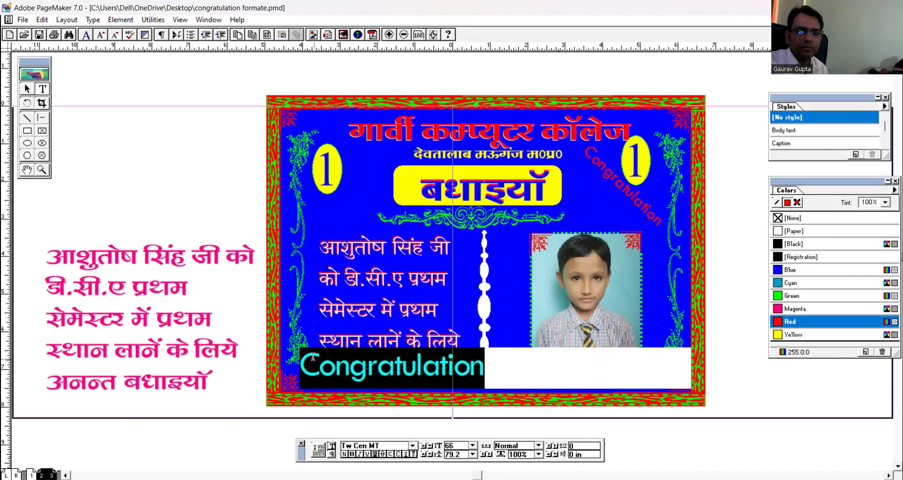
pyautogui.hotkey('ctrl', 'shift', '.')
pyautogui.hotkey('ctrl', 'shift', '.')
pyautogui.hotkey('ctrl', 'shift', '.')
pyautogui.hotkey('ctrl', 'shift', '.')
pyautogui.hotkey('ctrl', 'shift', '.')
pyautogui.hotkey('ctrl', 'shift', '.')
pyautogui.hotkey('ctrl', 'shift', '.')
pyautogui.hotkey('ctrl', 'shift', '.')
pyautogui.hotkey('ctrl', 'shift', '.')
pyautogui.hotkey('ctrl', 'shift', '.')
pyautogui.hotkey('ctrl', 'shift', '.')
pyautogui.hotkey('ctrl', 'shift', '.')
pyautogui.hotkey('ctrl', 'shift', '.')
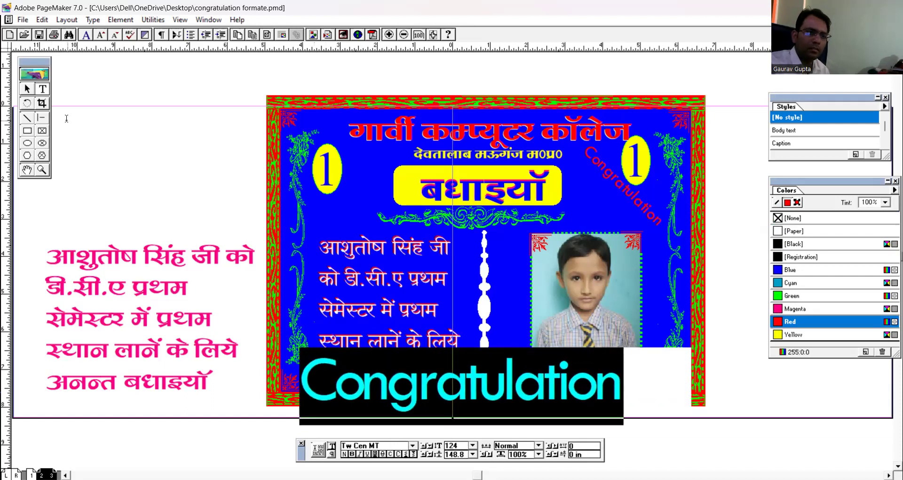
# Step: Rotate the enlarged "Congratulation" text block by 45° and place it diagonally across the middle of the card
pyautogui.click(27, 89)
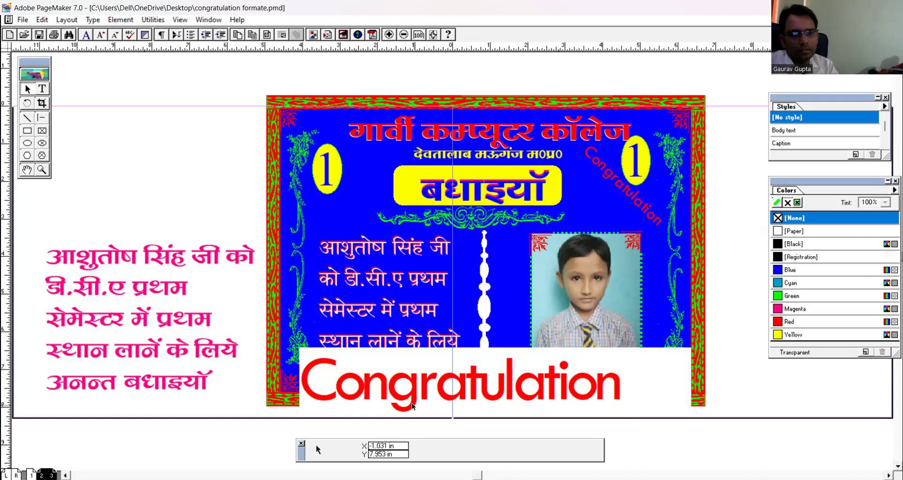
pyautogui.click(449, 397)
pyautogui.click(575, 383)
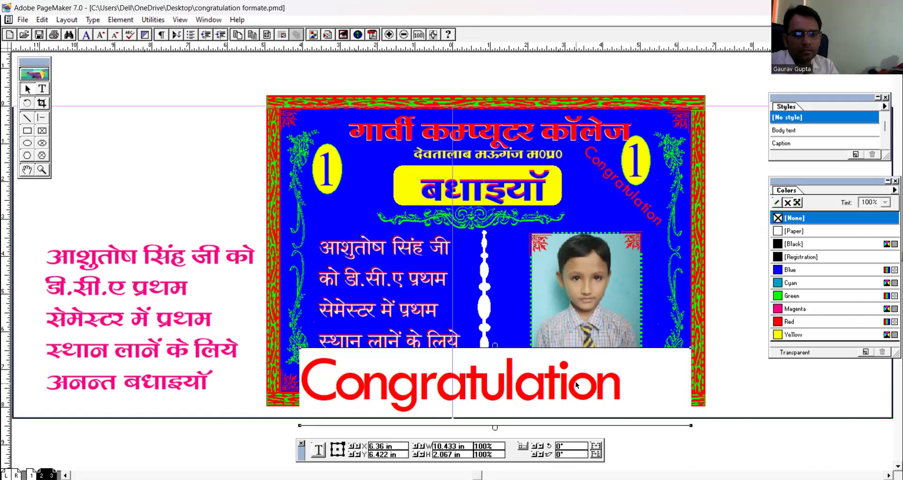
pyautogui.doubleClick(572, 446)
pyautogui.write('45')
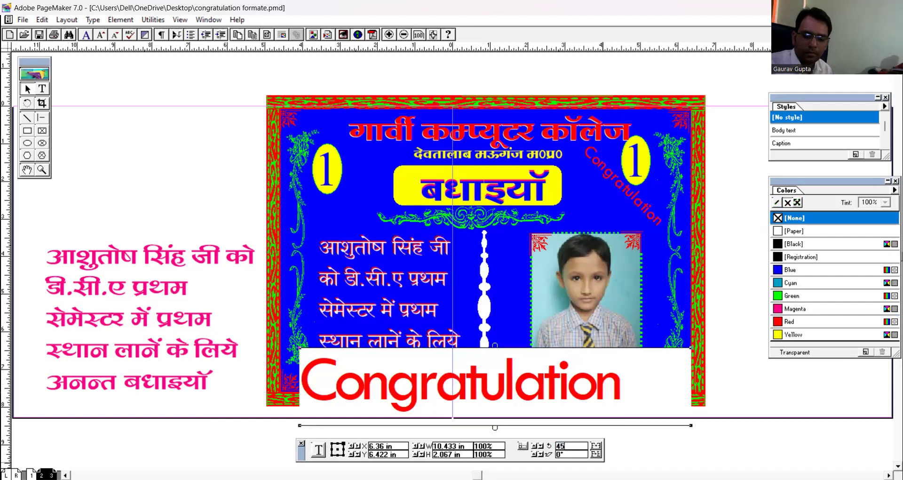
pyautogui.press('Return')
pyautogui.moveTo(651, 436); pyautogui.dragTo(605, 233)
pyautogui.moveTo(574, 304); pyautogui.dragTo(551, 239)
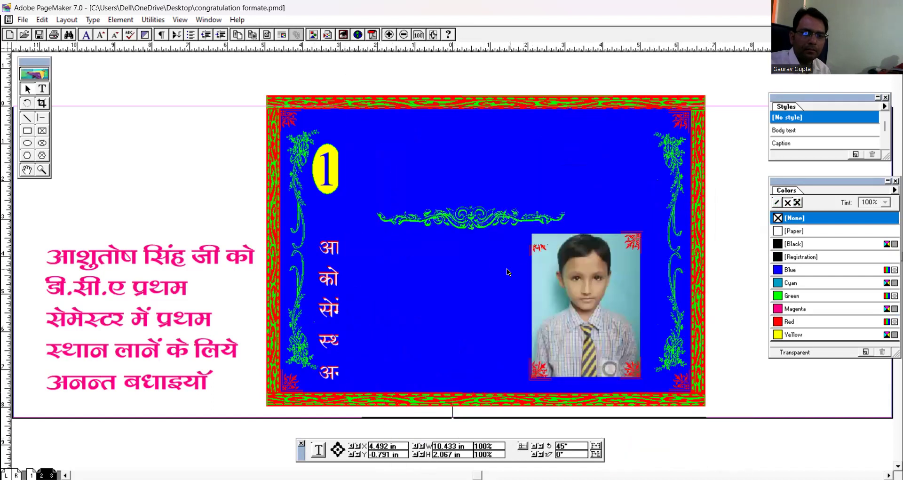
pyautogui.moveTo(483, 280)
pyautogui.mouseDown()
pyautogui.moveTo(461, 264)
pyautogui.moveTo(470, 283)
pyautogui.mouseUp()
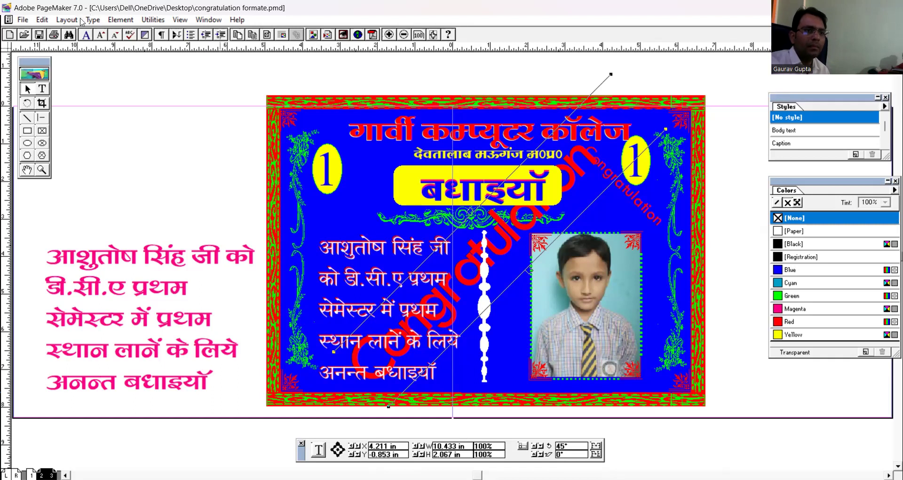
# Step: Try to set the diagonal "Congratulation" block's tint to 50% in Character Specifications without highlighting its characters
pyautogui.click(97, 20)
pyautogui.click(111, 136)
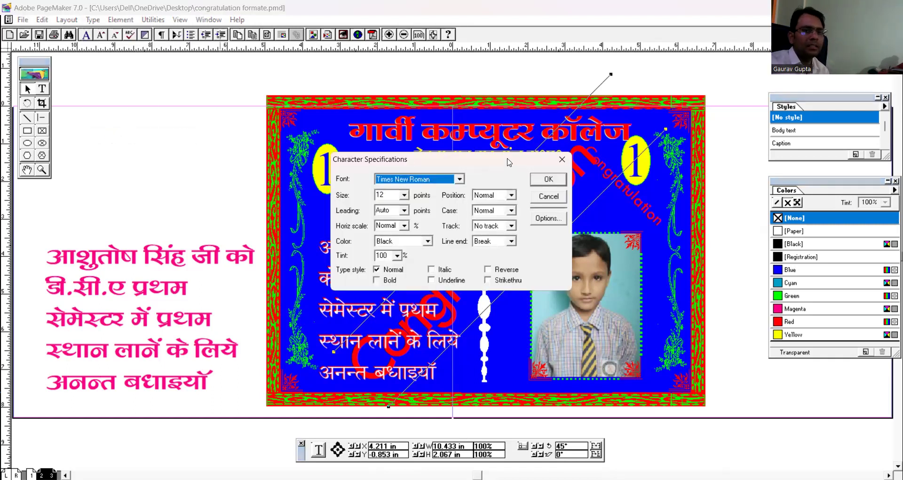
pyautogui.moveTo(508, 162); pyautogui.dragTo(716, 79)
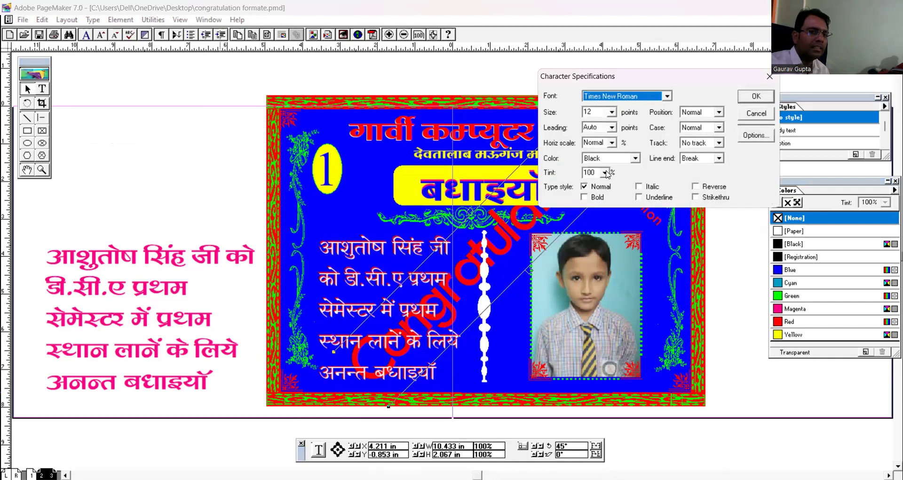
pyautogui.click(605, 173)
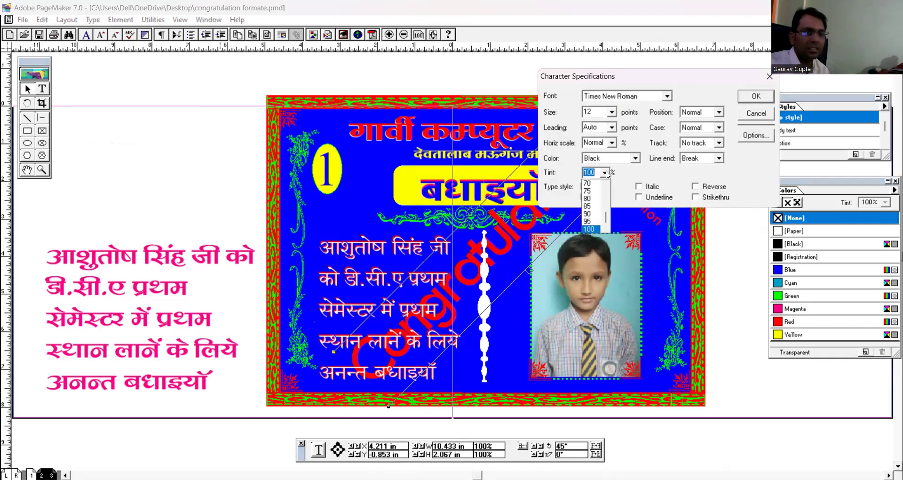
pyautogui.scroll(2, 608, 195)
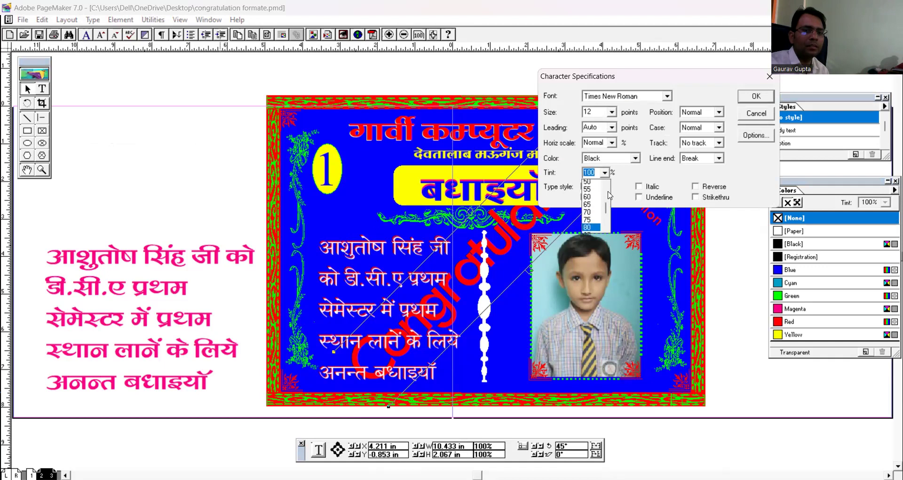
pyautogui.click(588, 182)
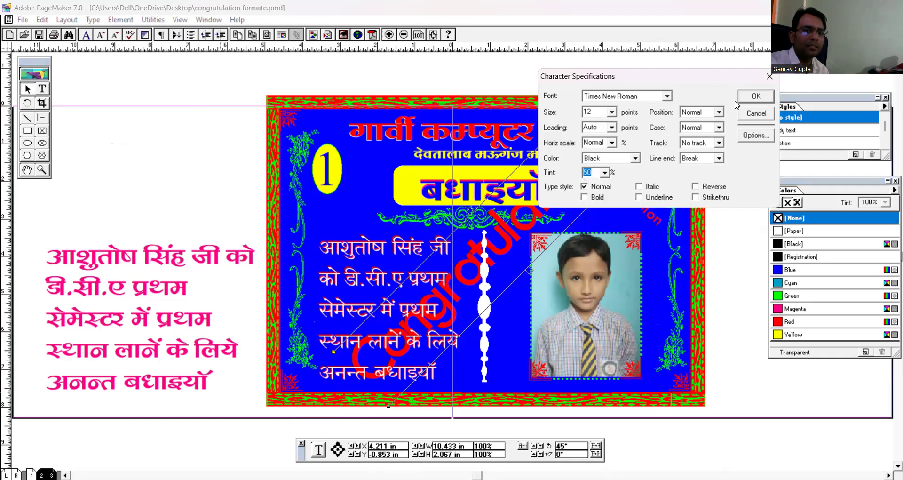
pyautogui.click(748, 97)
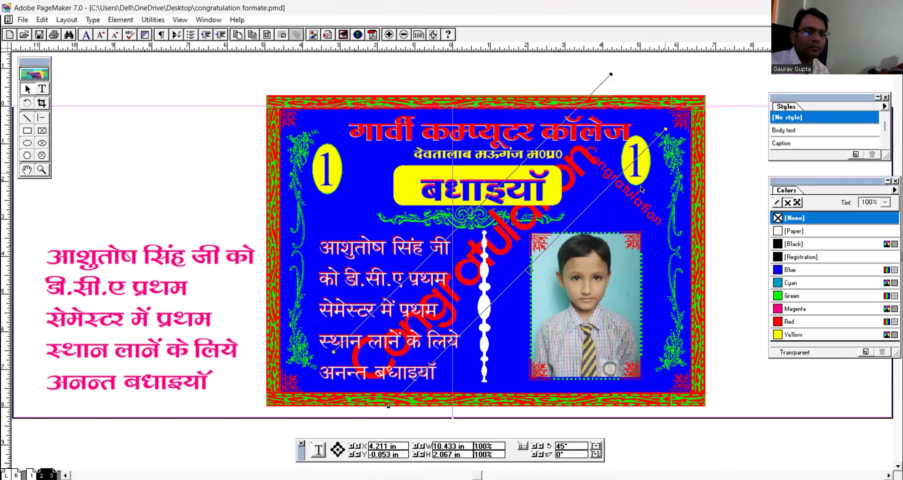
# Step: Select all characters of the large diagonal "Congratulation" text and set their tint to 50% in Character Specifications
pyautogui.click(42, 89)
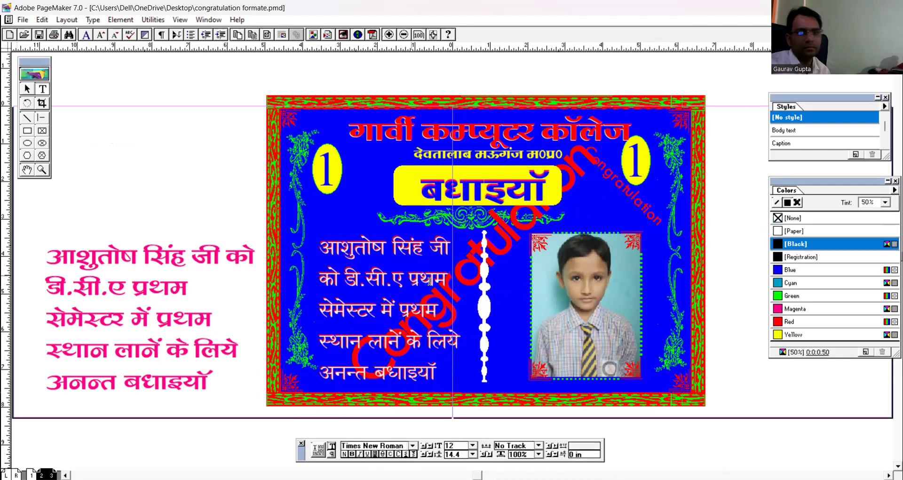
pyautogui.click(509, 232)
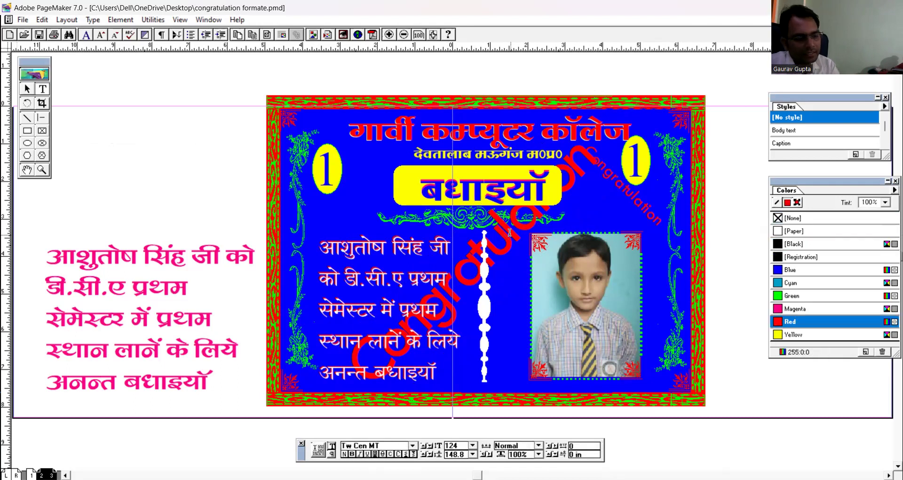
pyautogui.hotkey('ctrl', 'a')
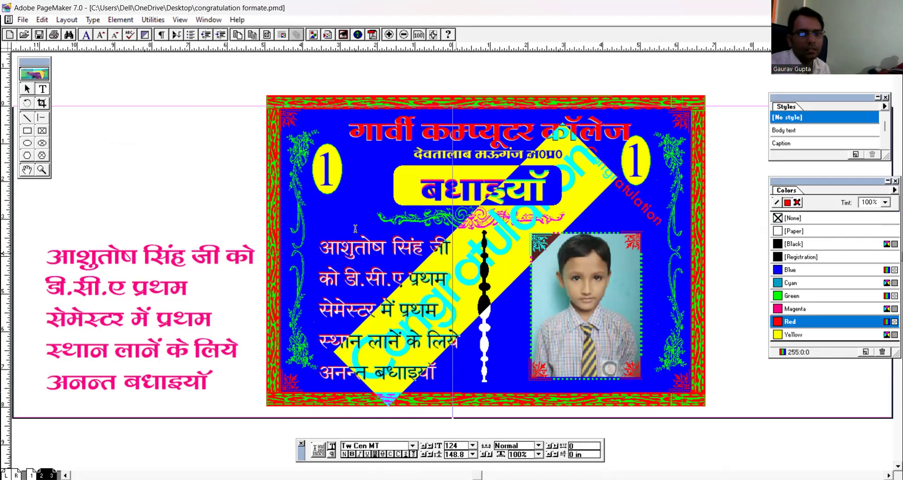
pyautogui.click(88, 20)
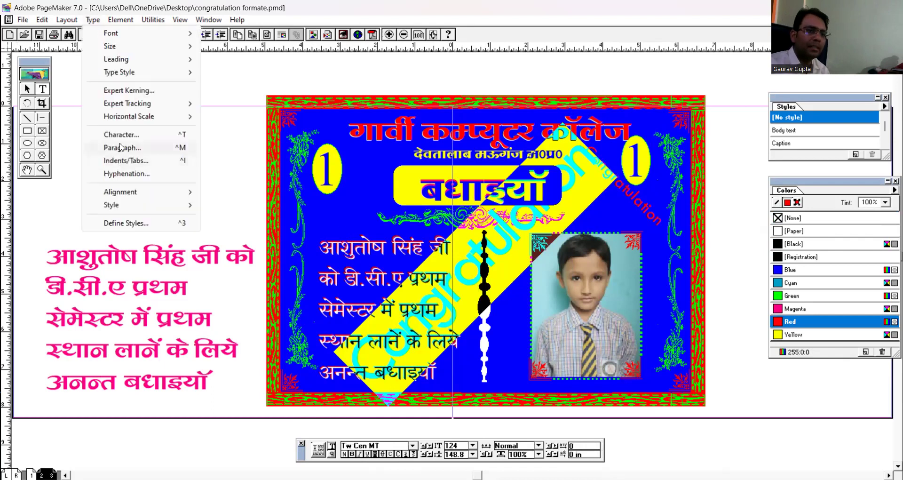
pyautogui.click(124, 136)
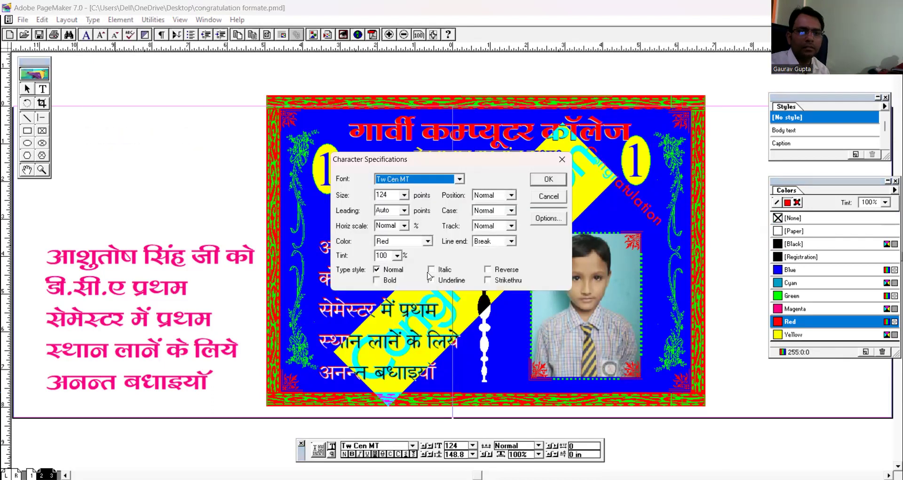
pyautogui.click(397, 256)
pyautogui.scroll(2, 398, 278)
pyautogui.click(531, 186)
pyautogui.click(535, 183)
pyautogui.click(27, 89)
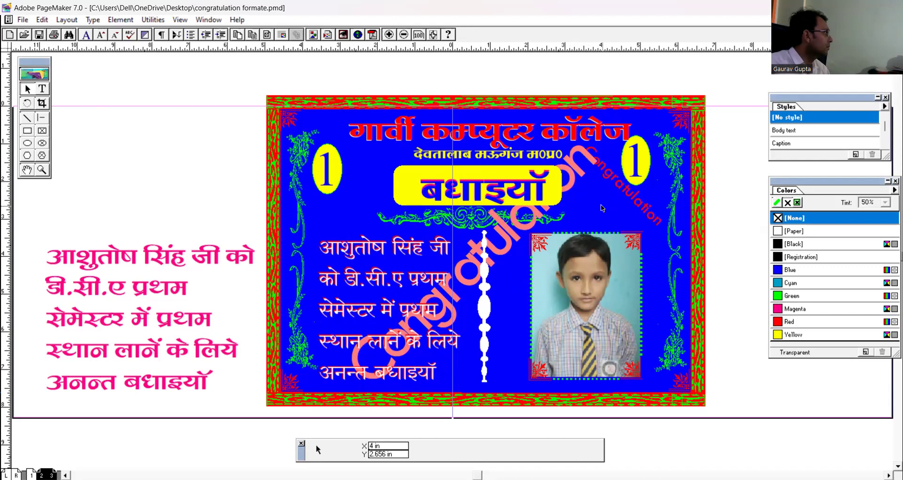
# Step: Reselect the large diagonal "Congratulation" text and set its tint to 20% in Character Specifications
pyautogui.click(42, 88)
pyautogui.click(573, 167)
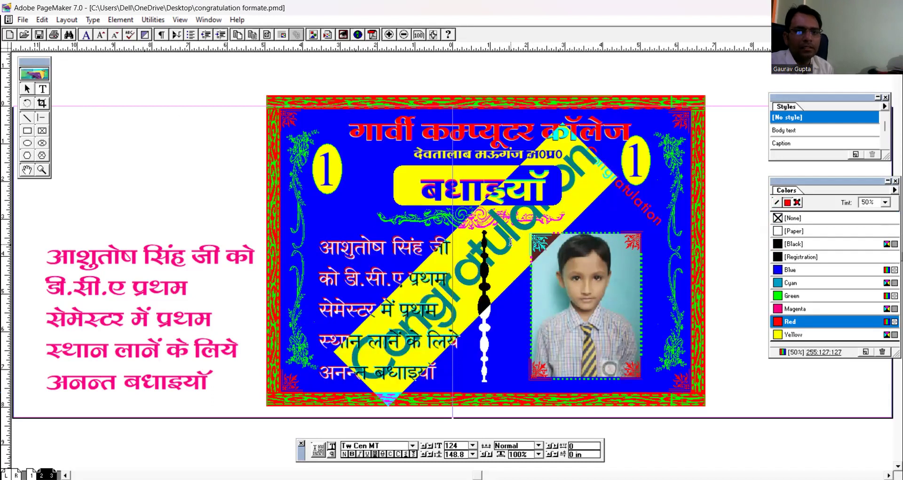
pyautogui.click(92, 20)
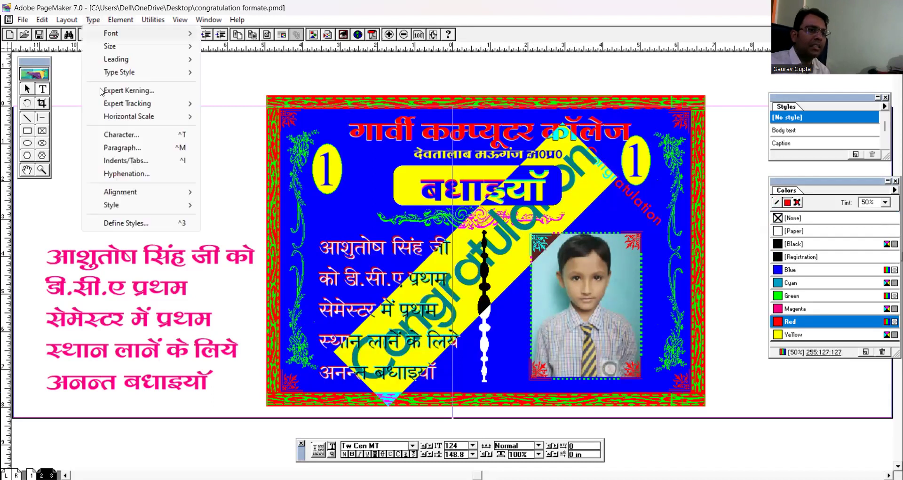
pyautogui.click(118, 135)
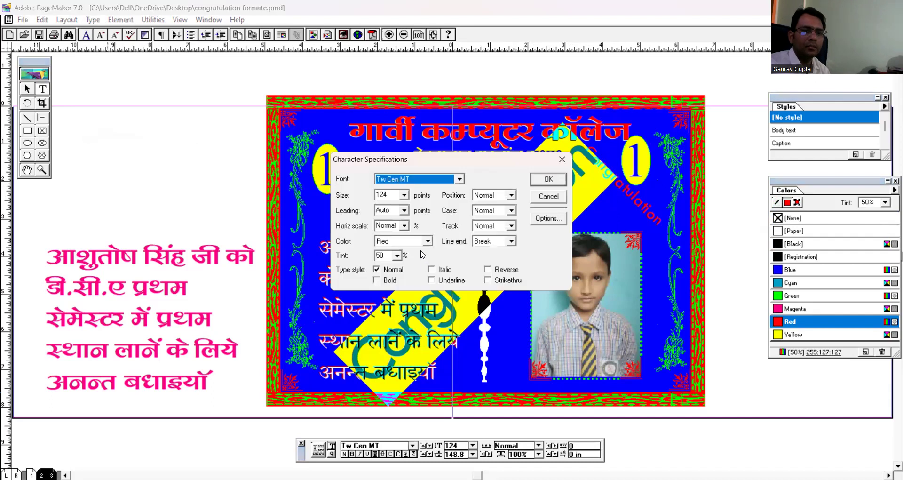
pyautogui.click(398, 256)
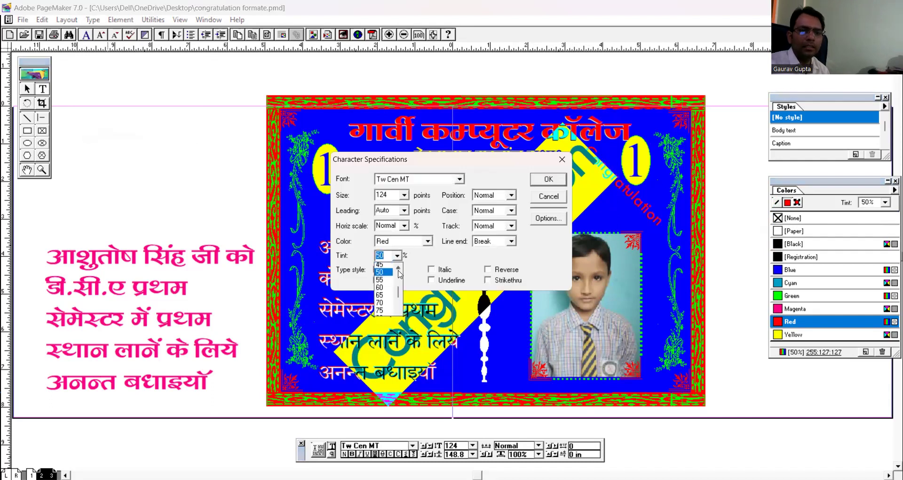
pyautogui.click(399, 270)
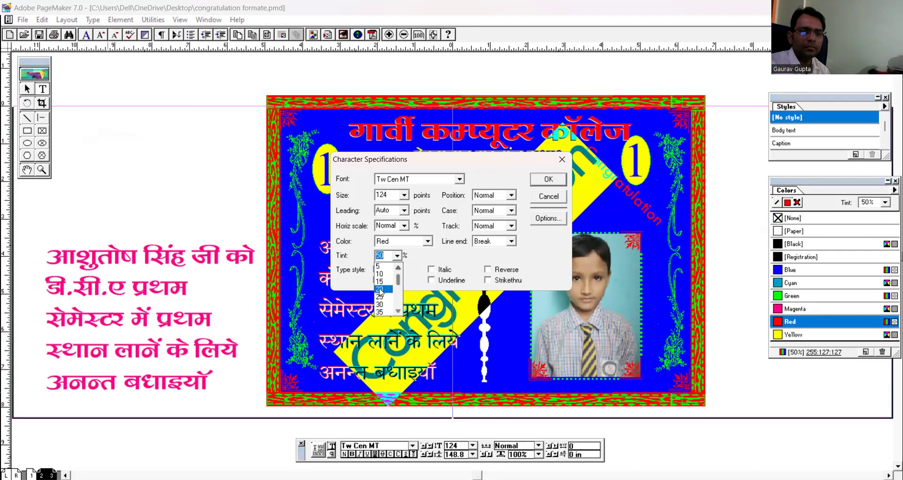
pyautogui.click(380, 289)
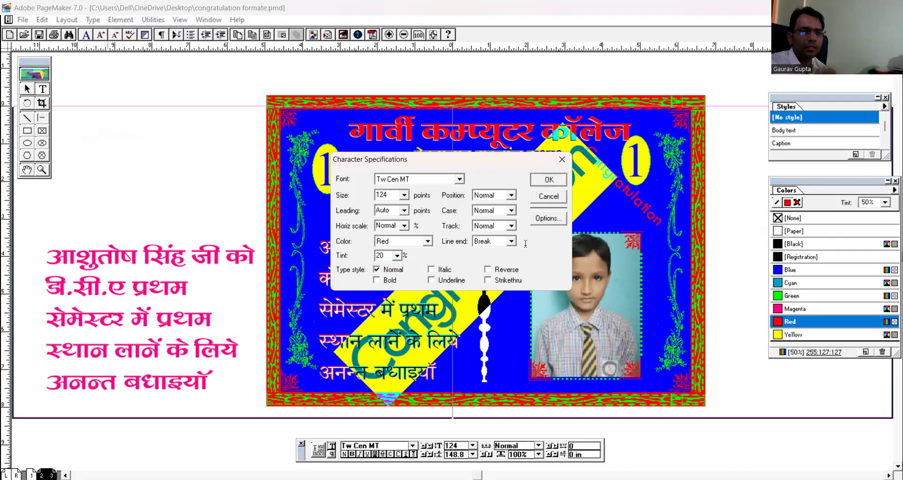
pyautogui.click(548, 179)
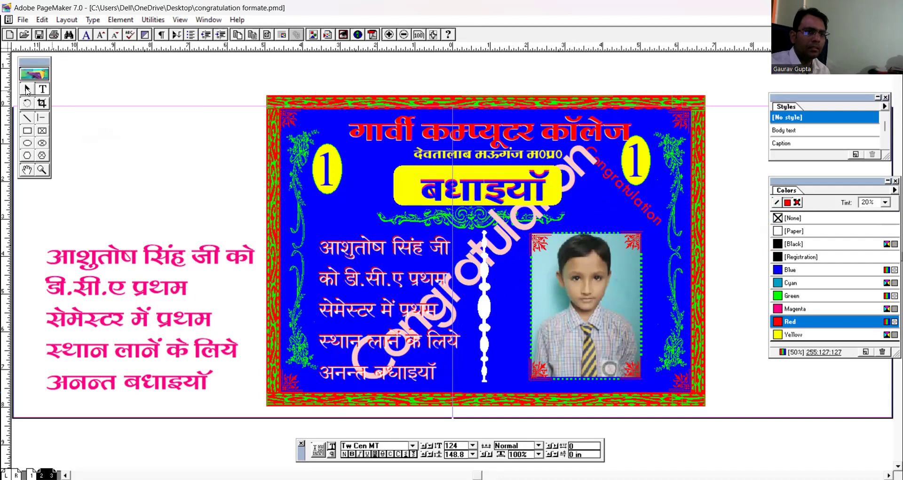
pyautogui.click(26, 89)
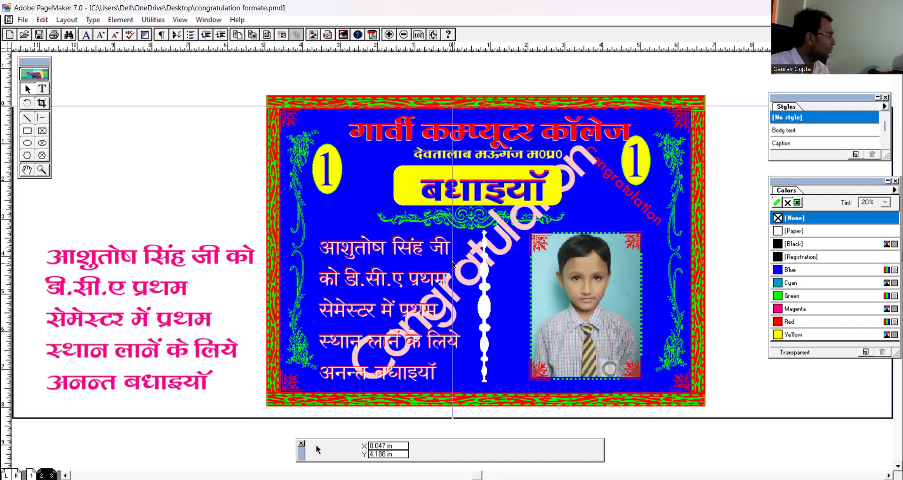
# Step: Select all characters of the large diagonal "Congratulation" text and set their tint to 5% in Character Specifications
pyautogui.click(497, 249)
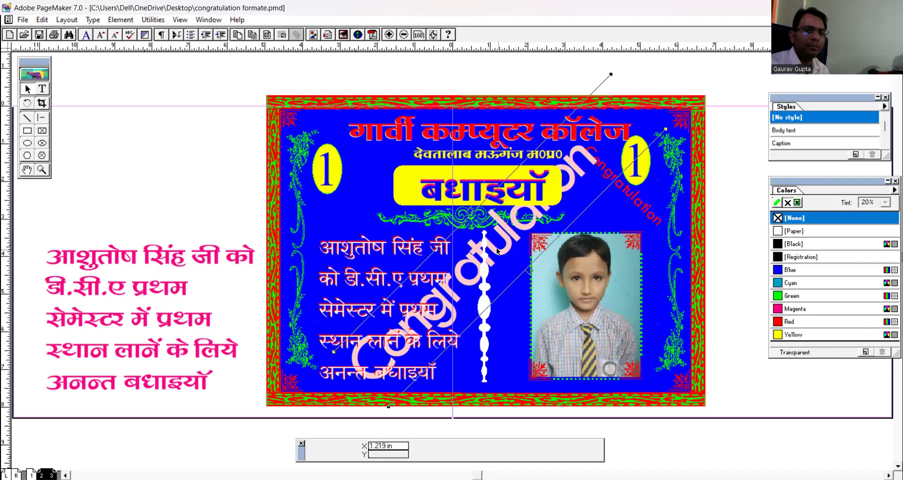
pyautogui.click(43, 86)
pyautogui.click(501, 251)
pyautogui.hotkey('ctrl', 'a')
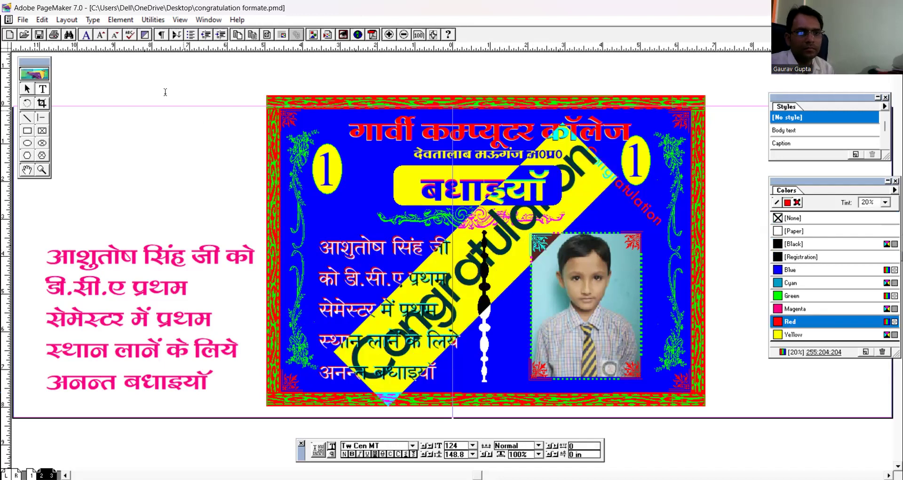
pyautogui.click(92, 21)
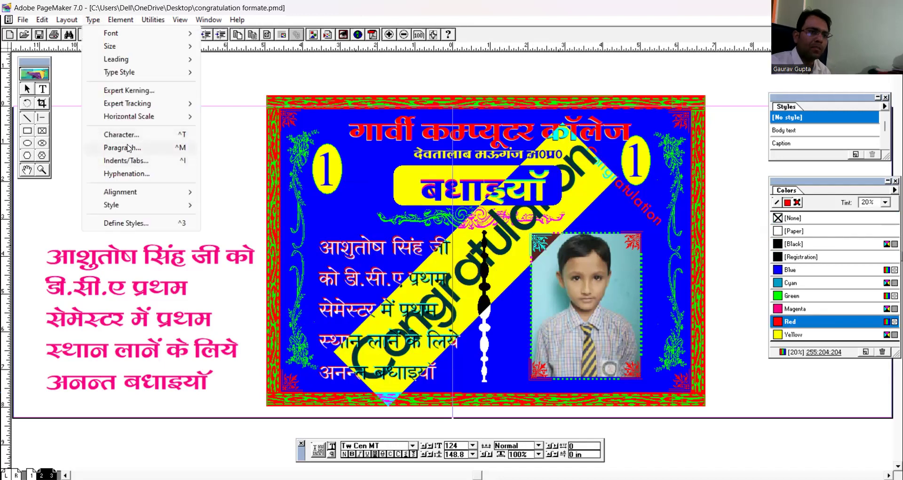
pyautogui.click(133, 135)
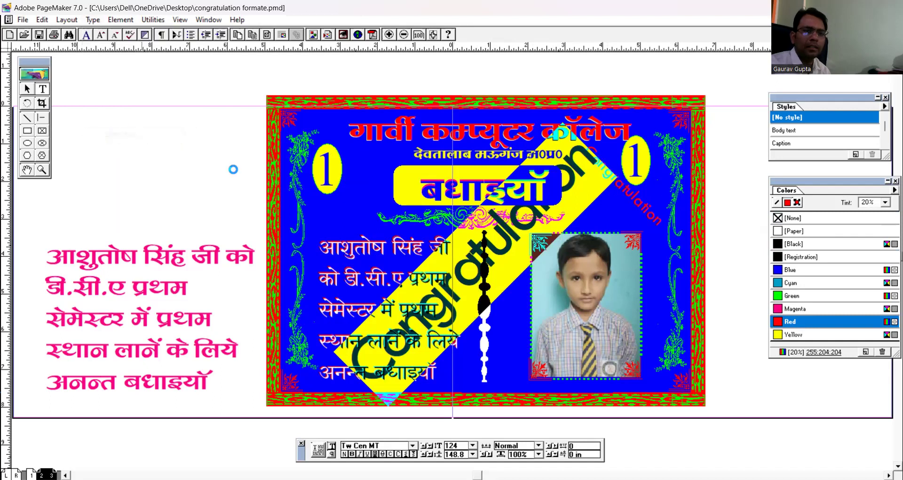
pyautogui.click(397, 256)
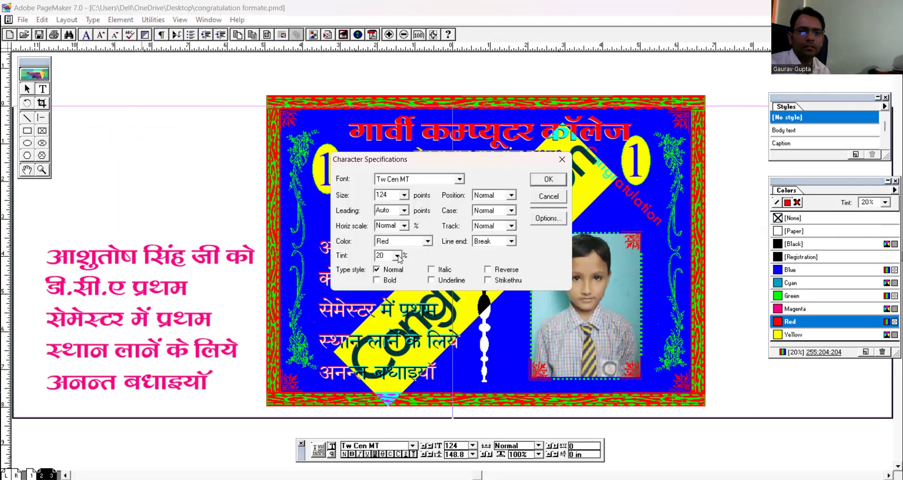
pyautogui.click(399, 268)
pyautogui.click(398, 268)
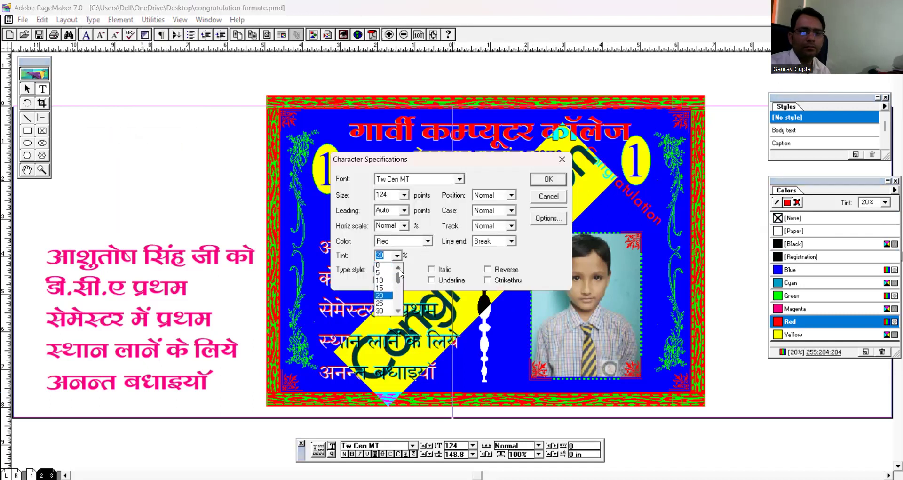
pyautogui.click(379, 273)
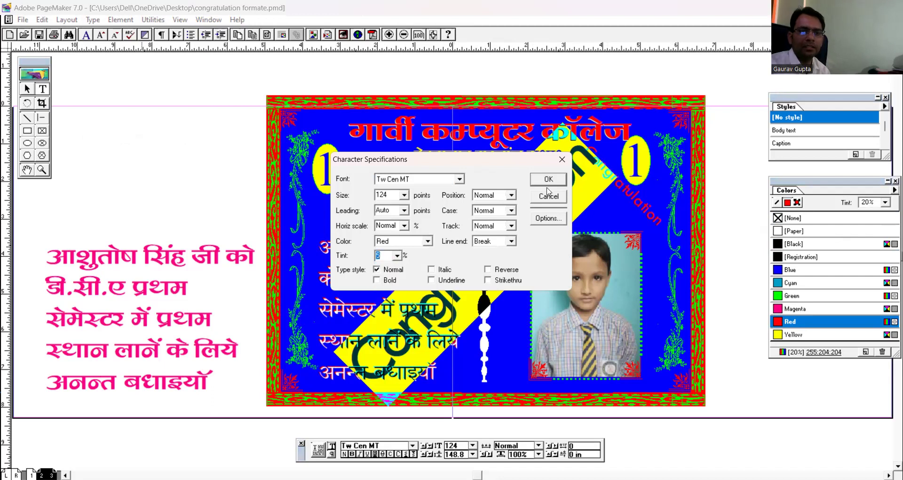
pyautogui.click(547, 177)
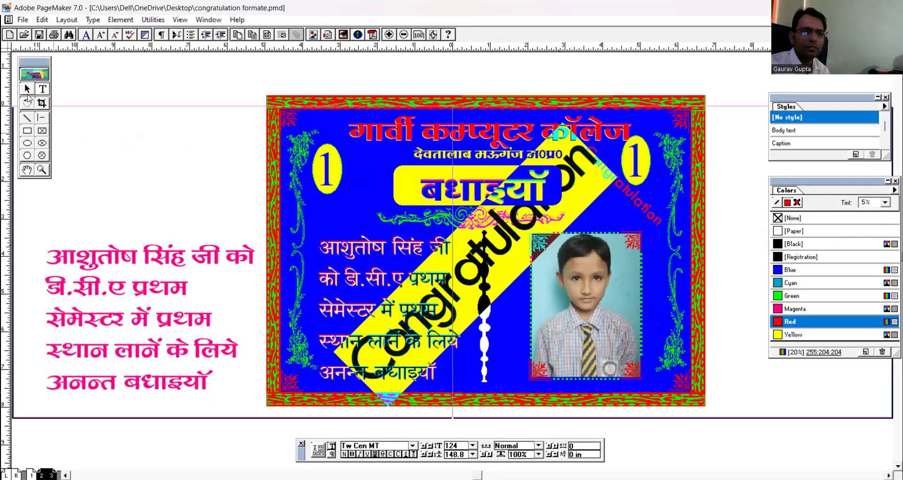
# Step: Move the large diagonal "Congratulation" block off the card so it only overlaps the card's upper-left corner
pyautogui.click(27, 88)
pyautogui.click(517, 242)
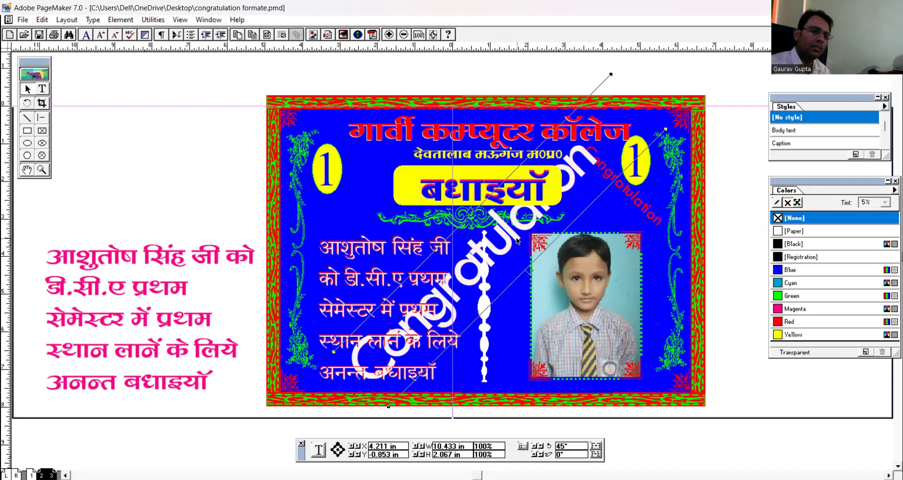
pyautogui.moveTo(503, 248); pyautogui.dragTo(182, 168)
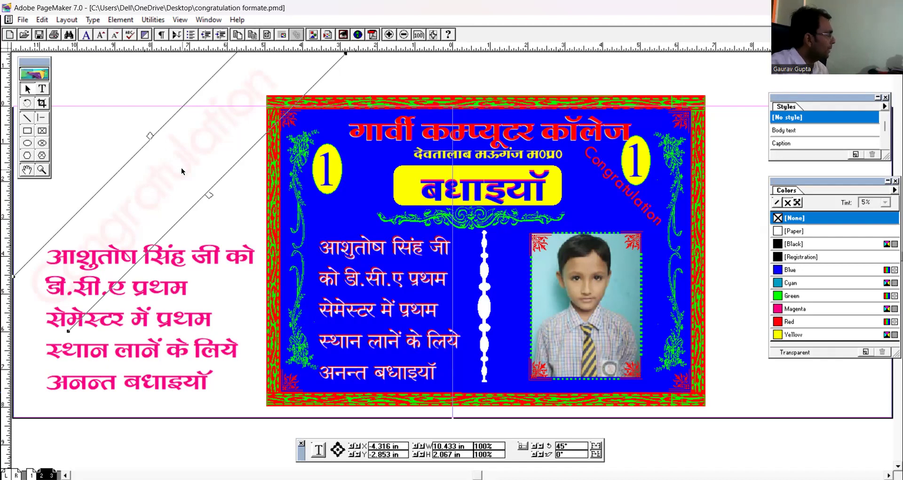
pyautogui.moveTo(153, 187); pyautogui.dragTo(301, 168)
pyautogui.moveTo(232, 201); pyautogui.dragTo(257, 184)
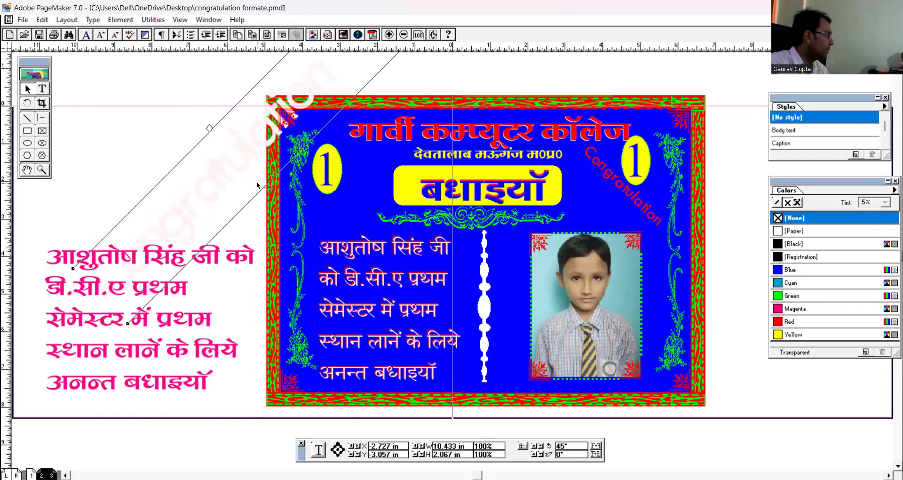
# Step: Colour the card's background rectangle Green and move the large "Congratulation" block back diagonally across the middle of the card
pyautogui.click(613, 199)
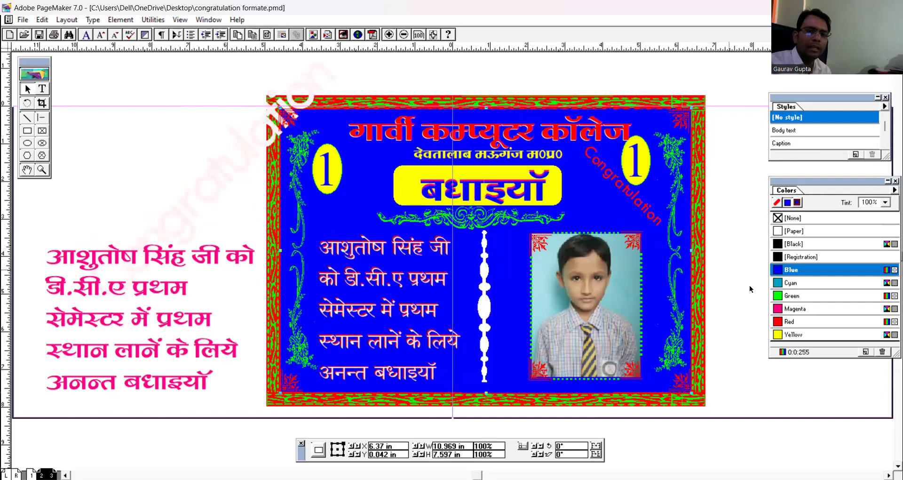
pyautogui.click(794, 295)
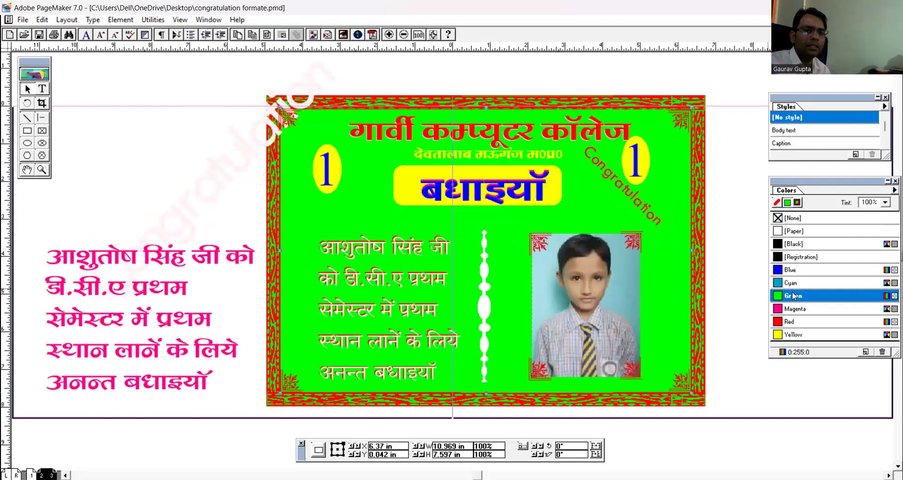
pyautogui.click(208, 185)
pyautogui.moveTo(237, 178); pyautogui.dragTo(453, 256)
pyautogui.moveTo(515, 250); pyautogui.dragTo(518, 218)
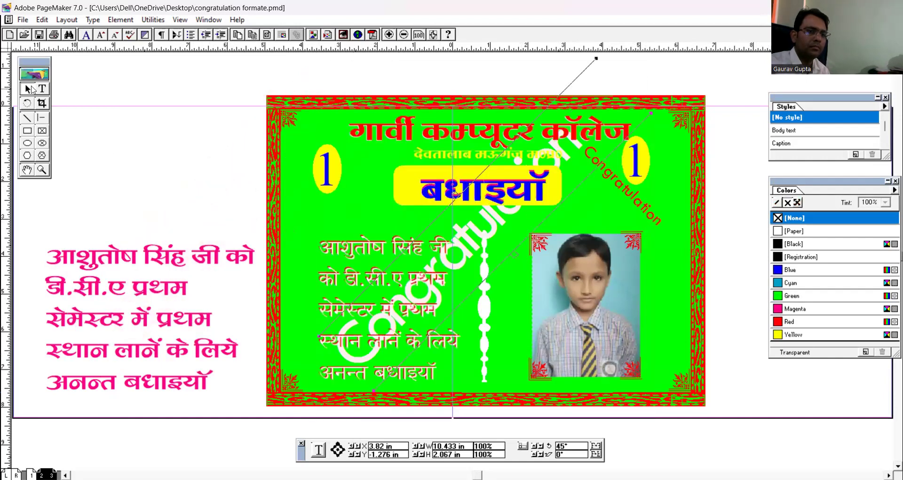
# Step: Change the card's background rectangle to Paper, and set it back to Blue
pyautogui.click(671, 266)
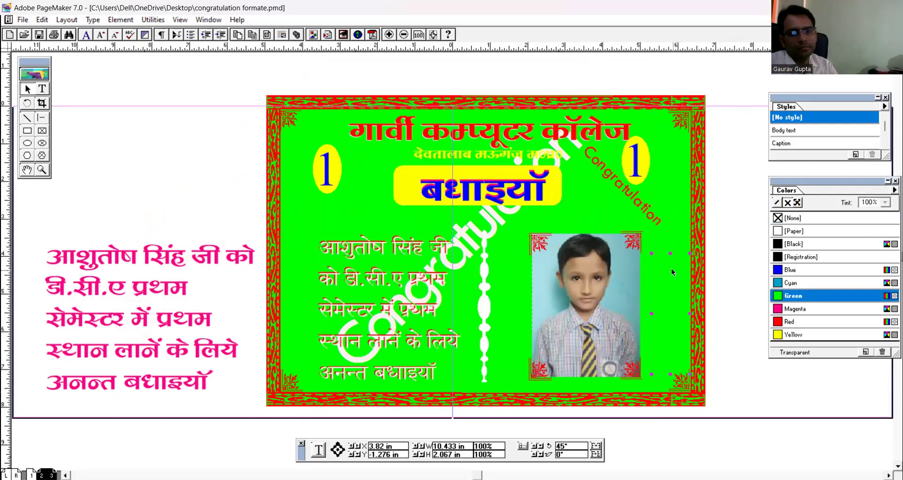
pyautogui.click(778, 233)
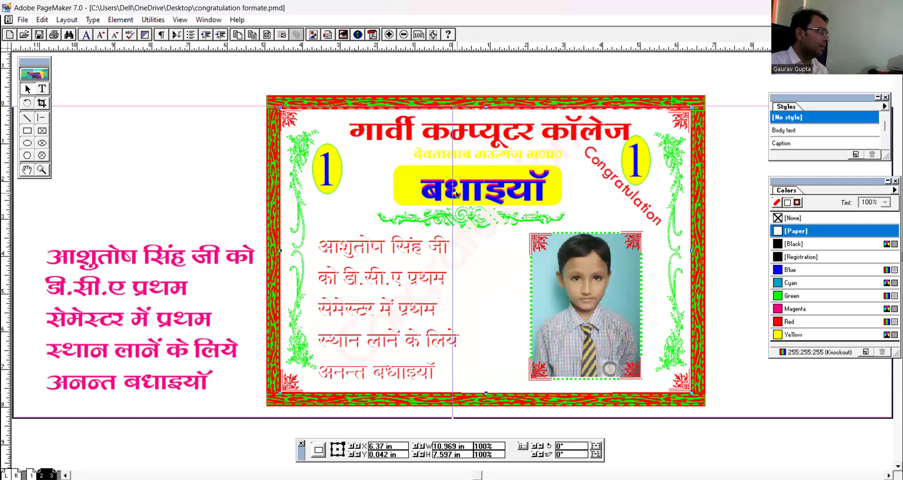
pyautogui.click(789, 270)
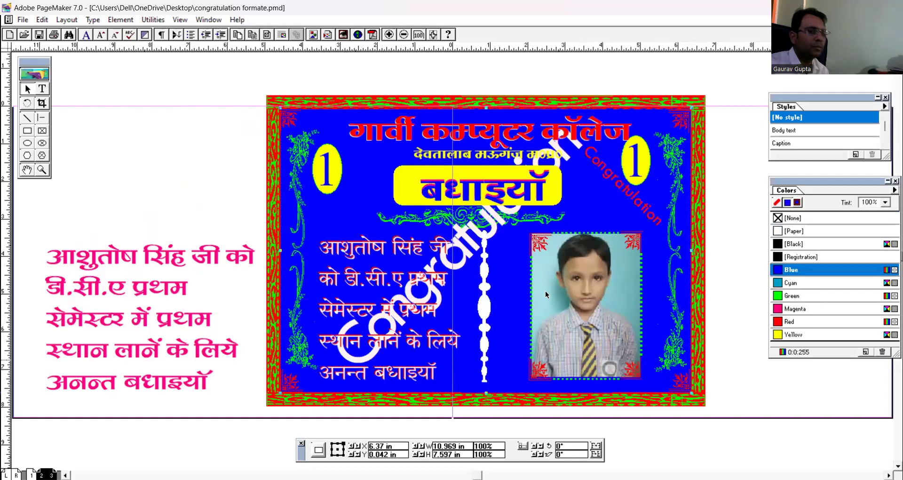
# Step: Move the large diagonal "Congratulation" block off the middle of the card to the pasteboard at its upper-left corner
pyautogui.click(461, 251)
pyautogui.moveTo(471, 258); pyautogui.dragTo(178, 192)
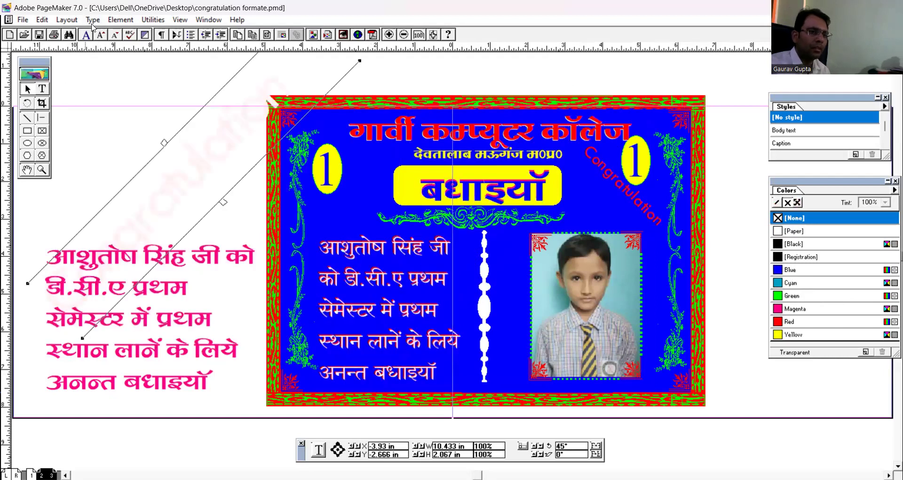
pyautogui.moveTo(193, 179); pyautogui.dragTo(208, 197)
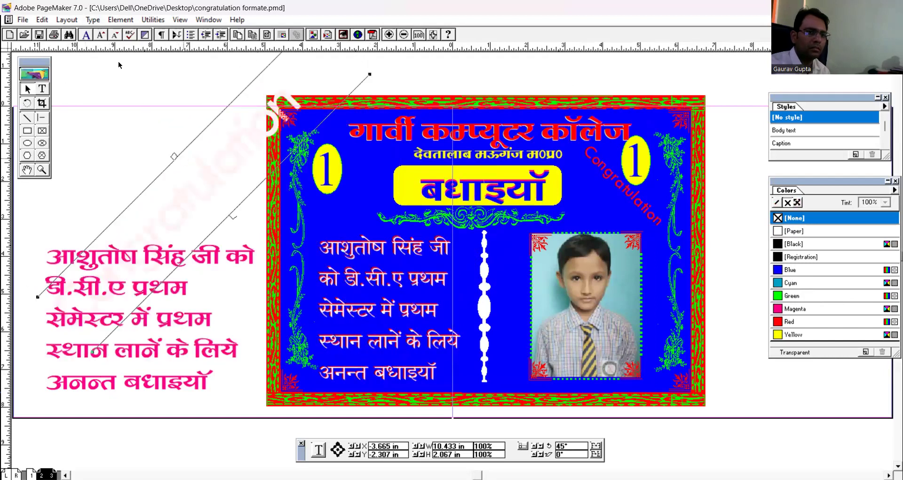
pyautogui.click(92, 21)
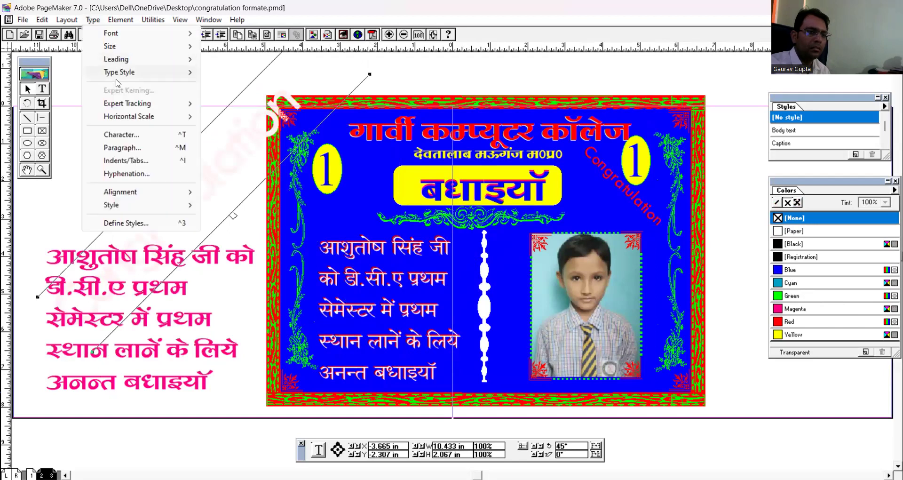
pyautogui.click(50, 214)
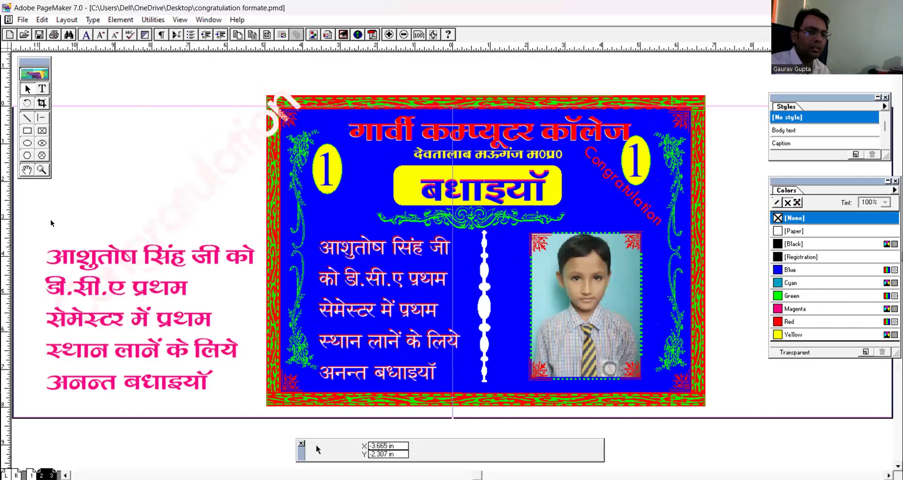
pyautogui.click(605, 290)
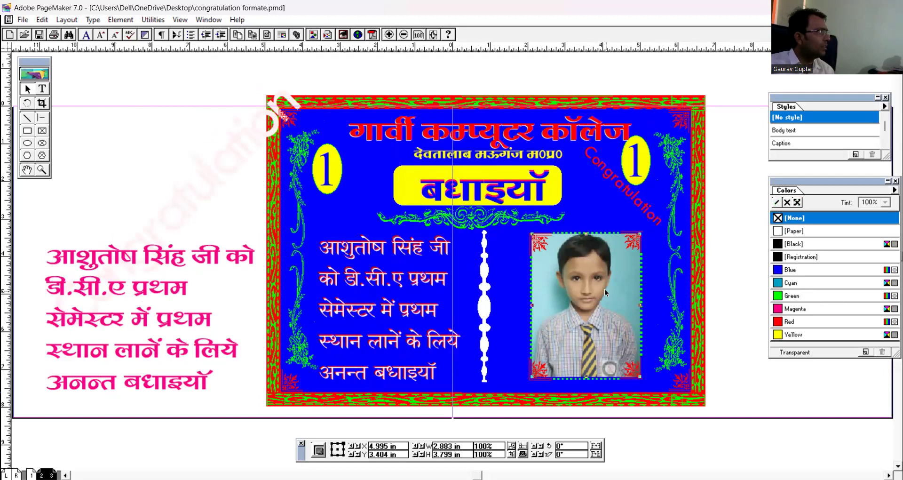
pyautogui.click(648, 327)
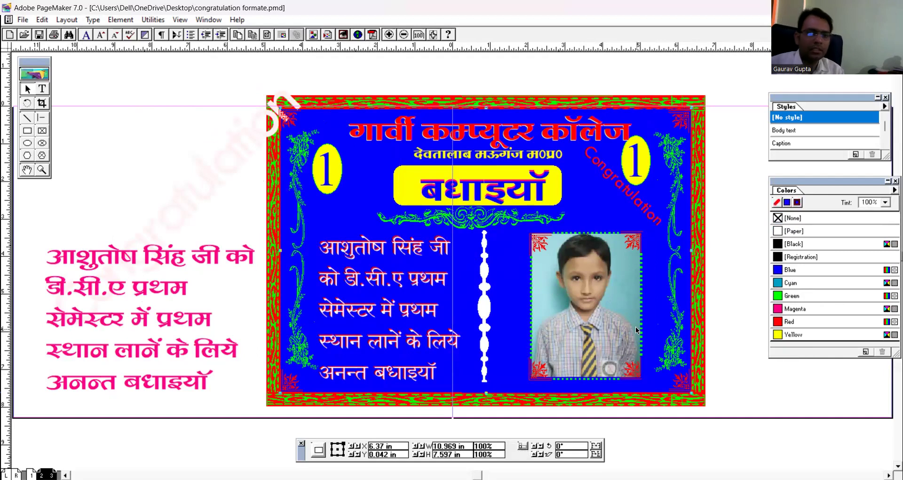
pyautogui.click(616, 313)
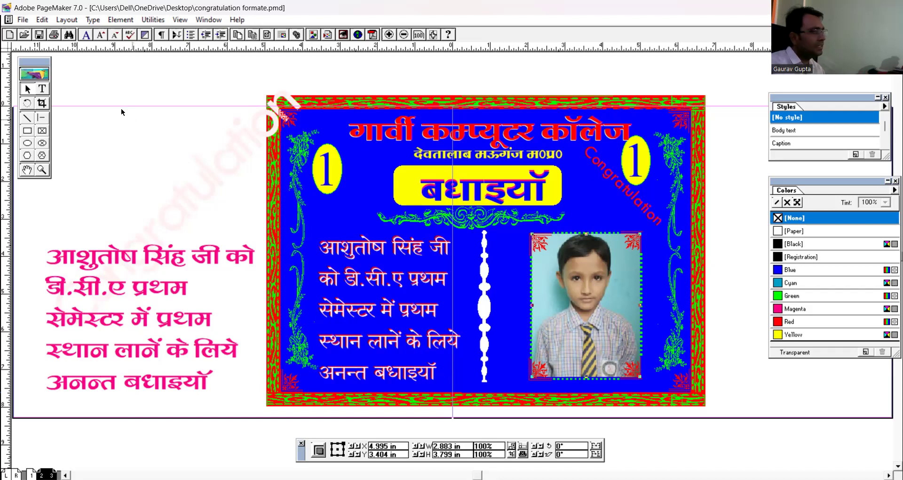
pyautogui.click(110, 87)
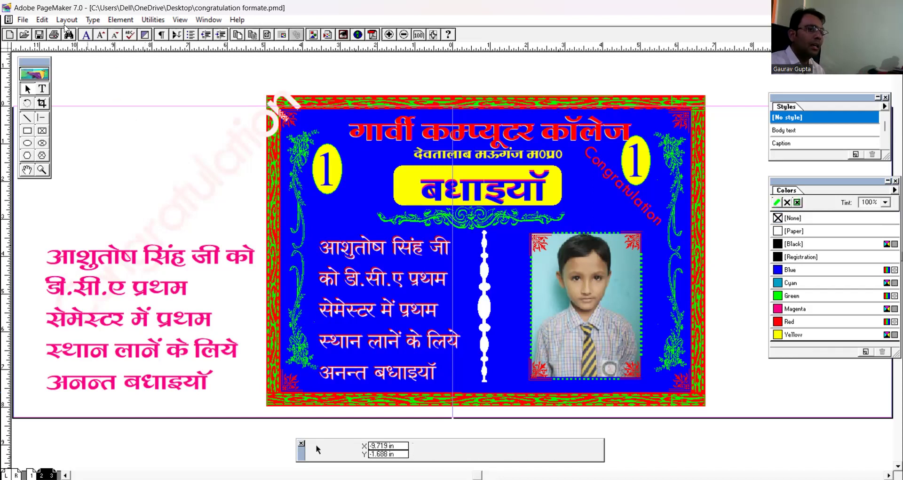
pyautogui.click(94, 20)
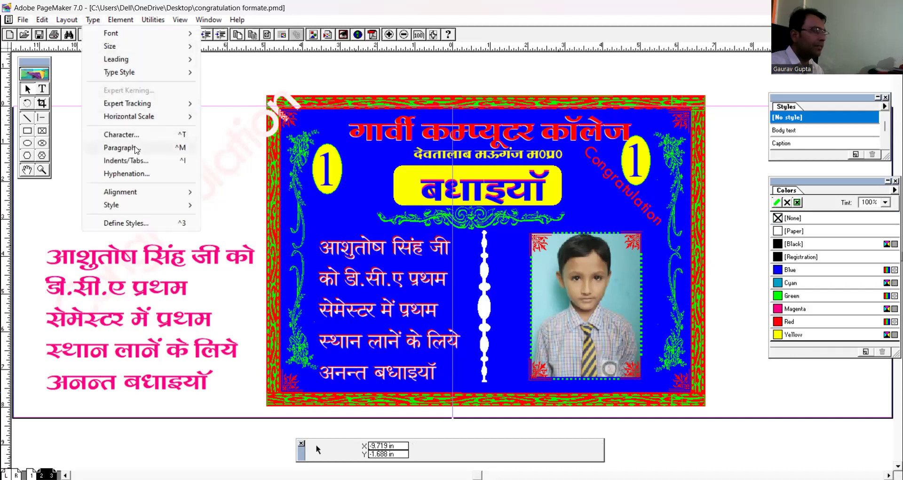
pyautogui.click(71, 131)
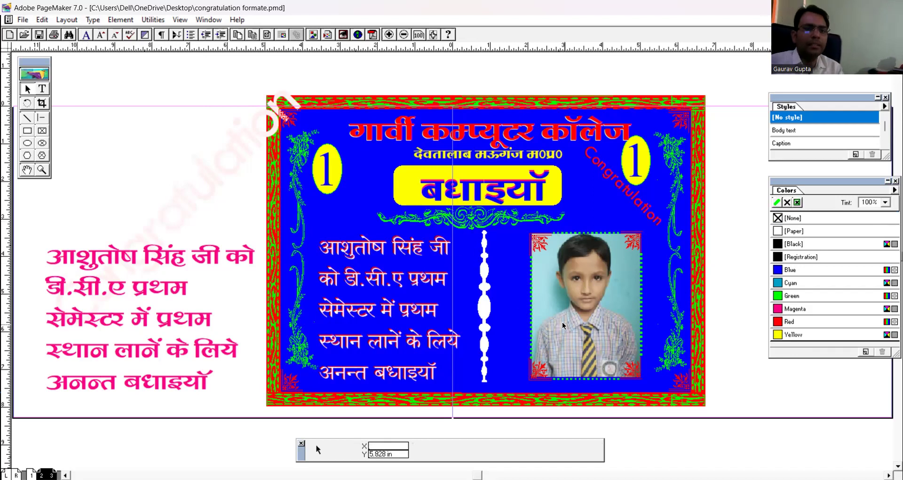
pyautogui.click(611, 277)
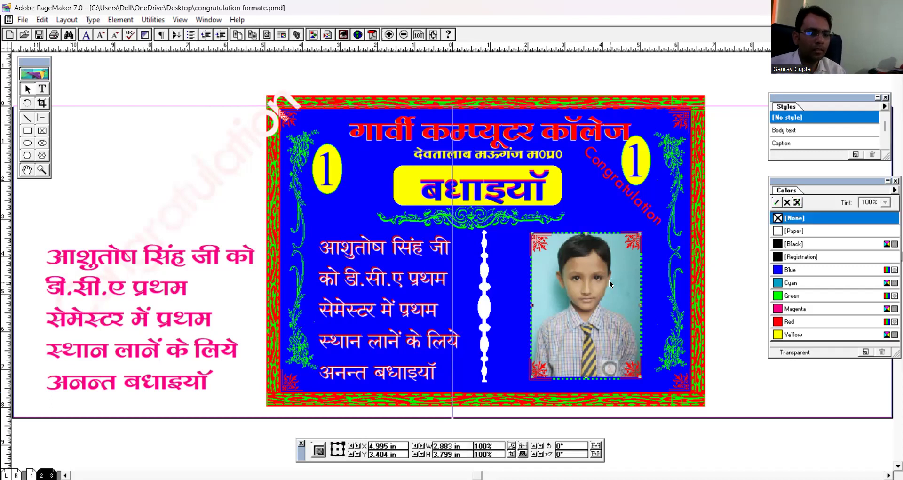
pyautogui.click(178, 453)
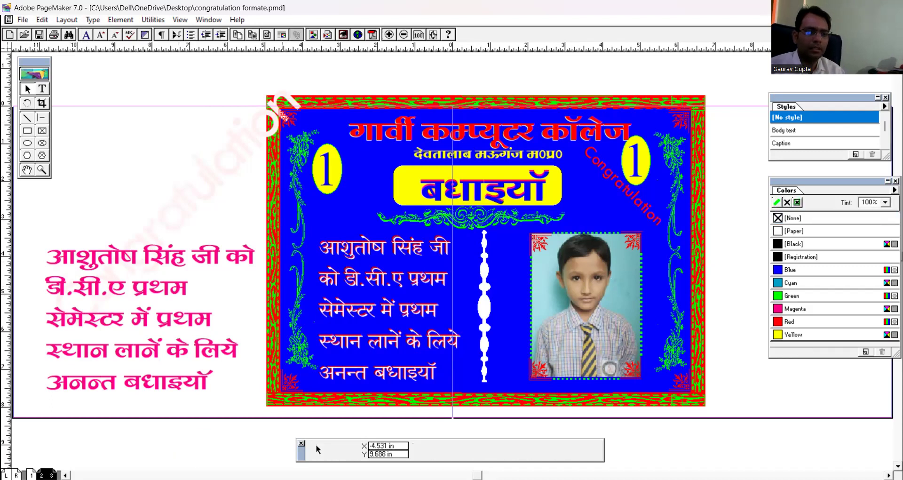
pyautogui.click(587, 187)
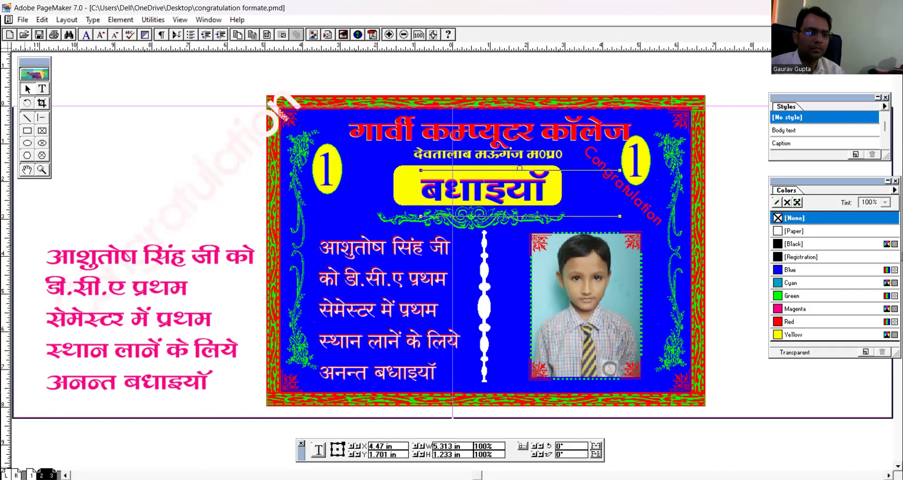
# Step: Go to page 1 and move the boy's photo out of its frame onto the pasteboard beside the card's left edge
pyautogui.click(31, 475)
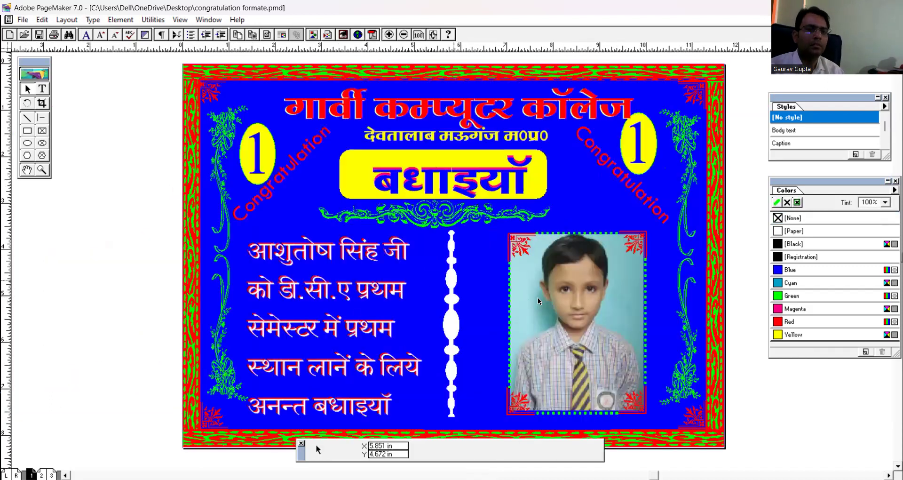
pyautogui.click(574, 301)
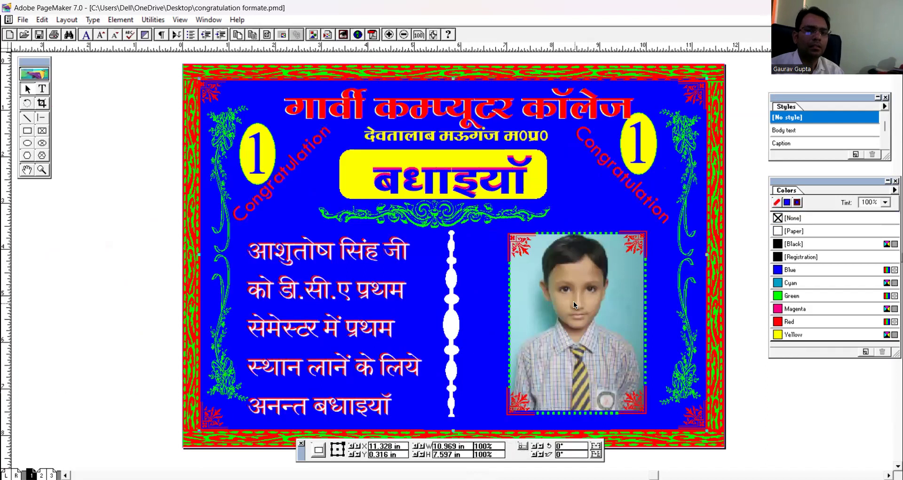
pyautogui.moveTo(574, 301); pyautogui.dragTo(87, 259)
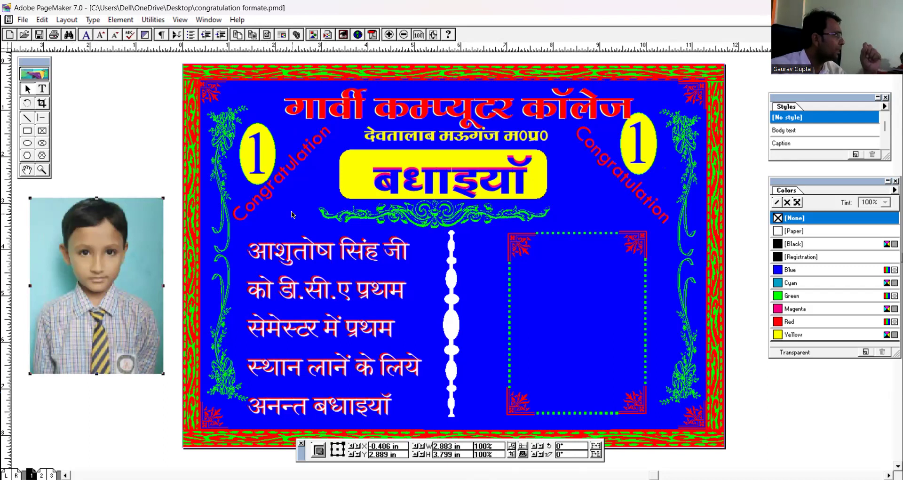
pyautogui.moveTo(112, 248); pyautogui.dragTo(88, 243)
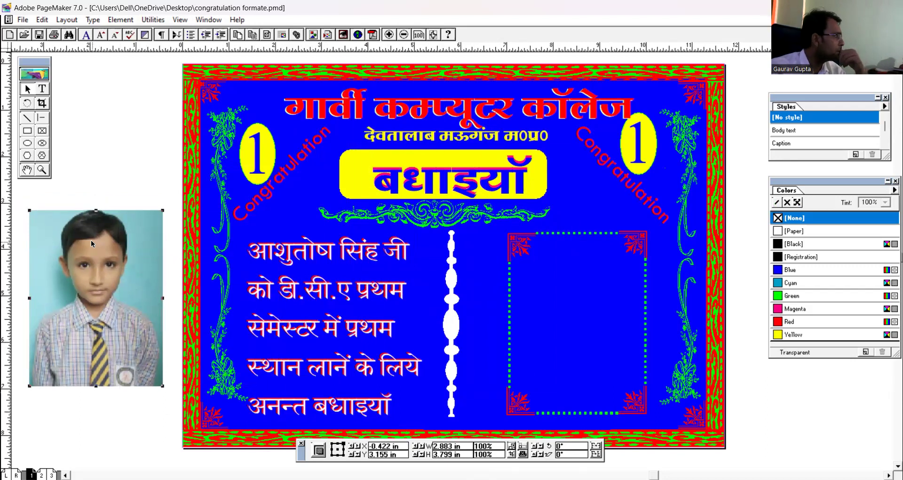
pyautogui.moveTo(106, 274); pyautogui.dragTo(108, 247)
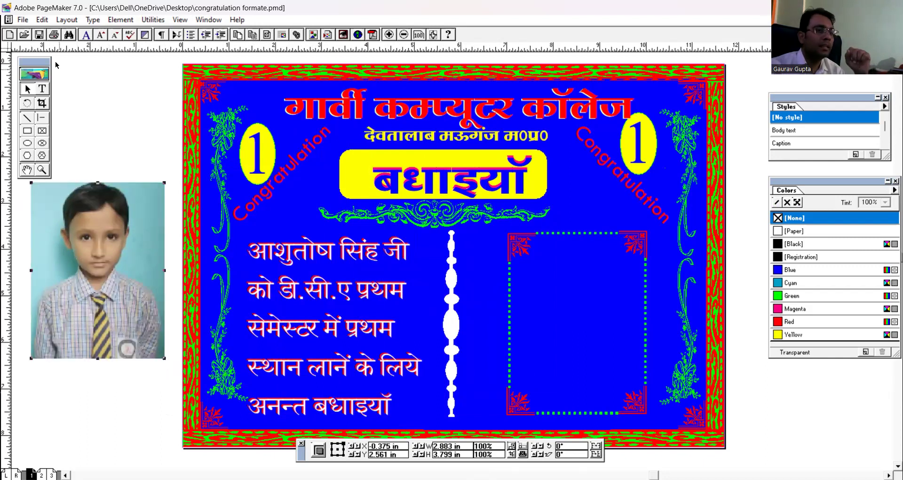
# Step: Insert a new Adobe Photoshop Image object and place the photo of the boy in the green cap in it
pyautogui.click(42, 20)
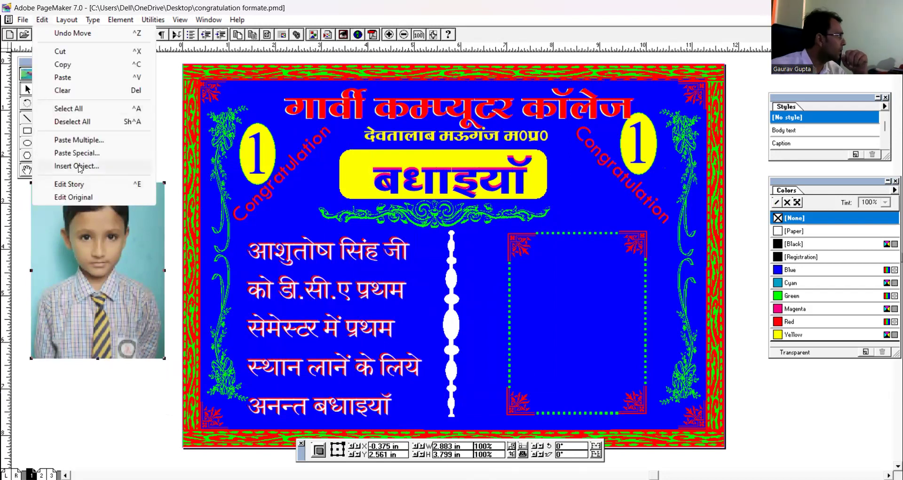
pyautogui.click(77, 166)
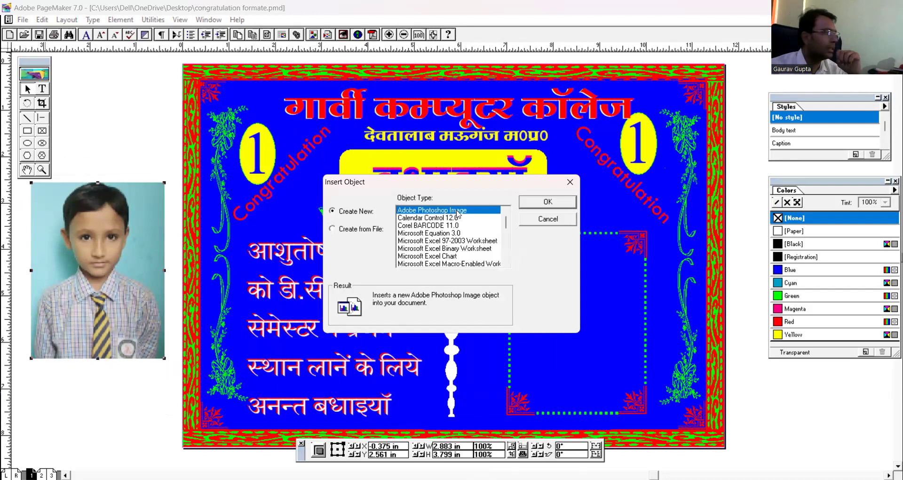
pyautogui.click(549, 202)
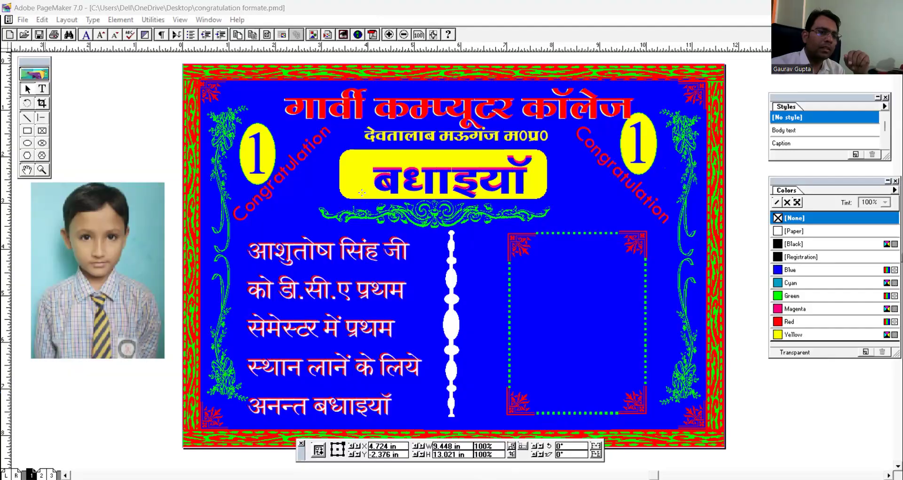
pyautogui.moveTo(364, 190); pyautogui.dragTo(425, 283)
pyautogui.moveTo(494, 378)
pyautogui.mouseDown()
pyautogui.moveTo(506, 394)
pyautogui.moveTo(512, 379)
pyautogui.mouseUp()
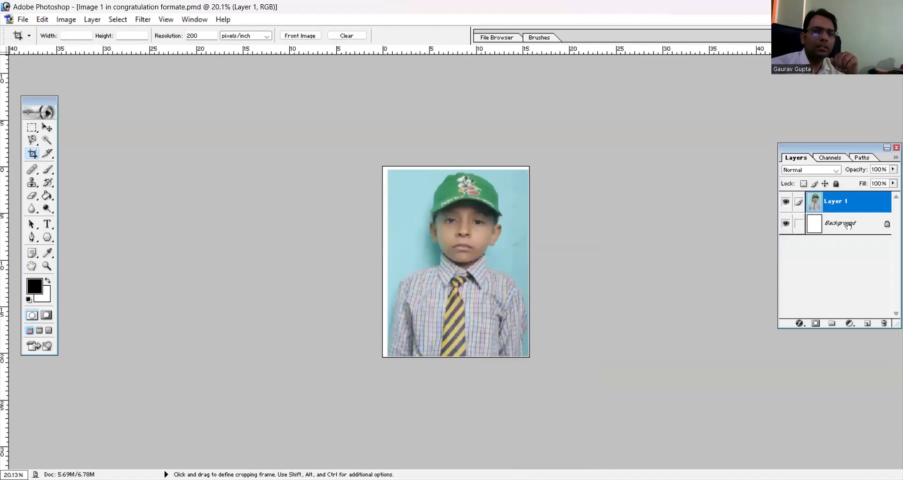
# Step: Convert the locked white Background to a regular layer named Layer 0, delete it, and save the embedded image
pyautogui.doubleClick(848, 225)
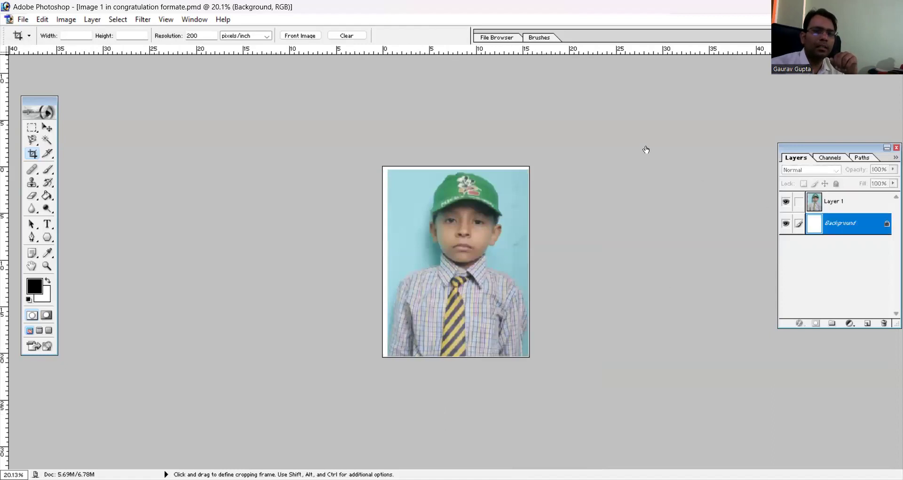
pyautogui.click(529, 233)
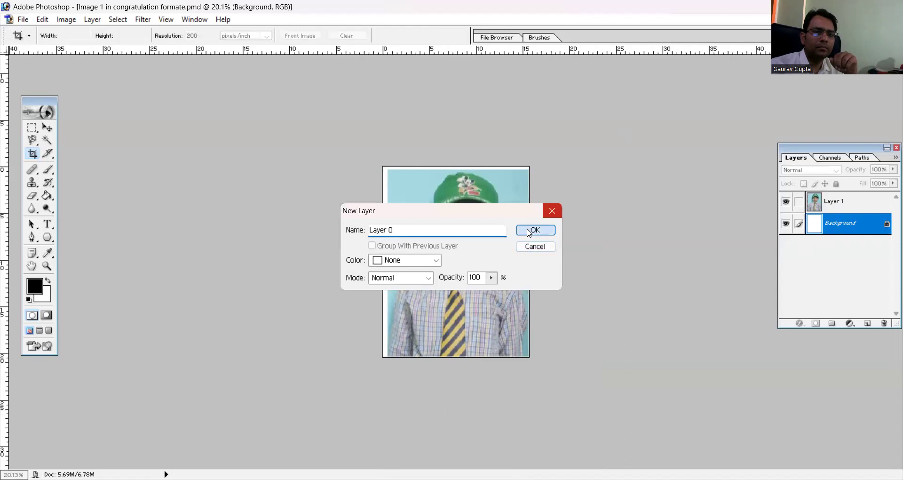
pyautogui.press('Delete')
pyautogui.press('Return')
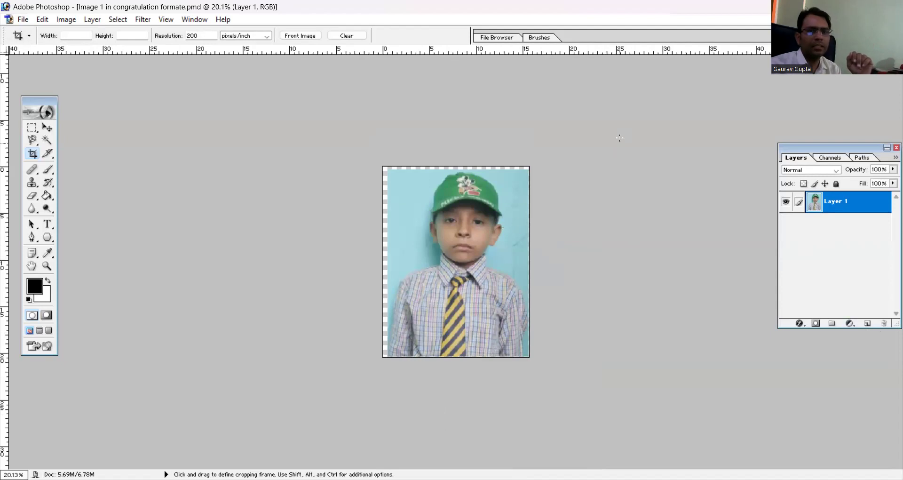
pyautogui.press('ctrl')
pyautogui.hotkey('ctrl', 's')
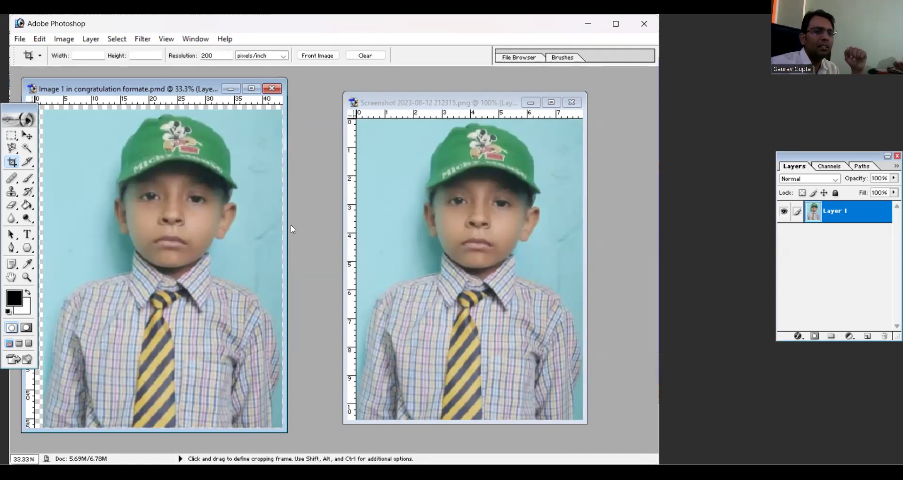
# Step: Maximize the embedded image's window and set Layer 1's opacity to 55% in its Blending Options
pyautogui.click(258, 88)
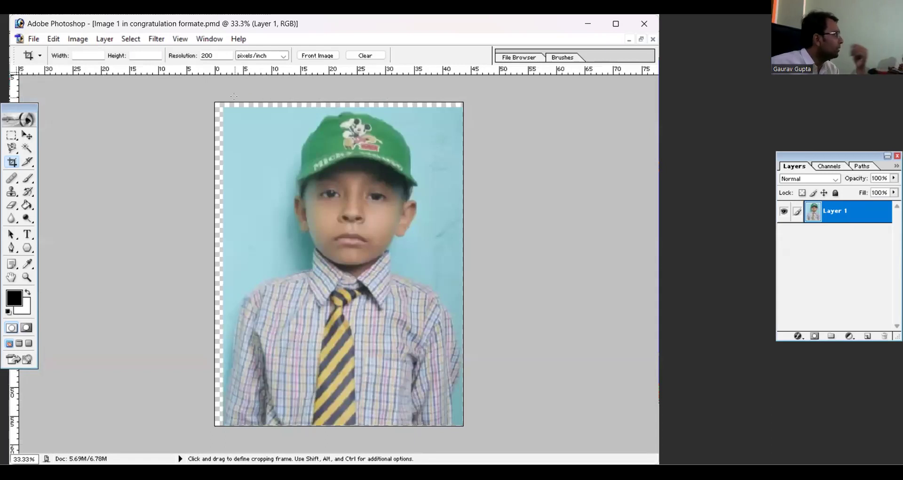
pyautogui.click(105, 40)
pyautogui.moveTo(132, 113)
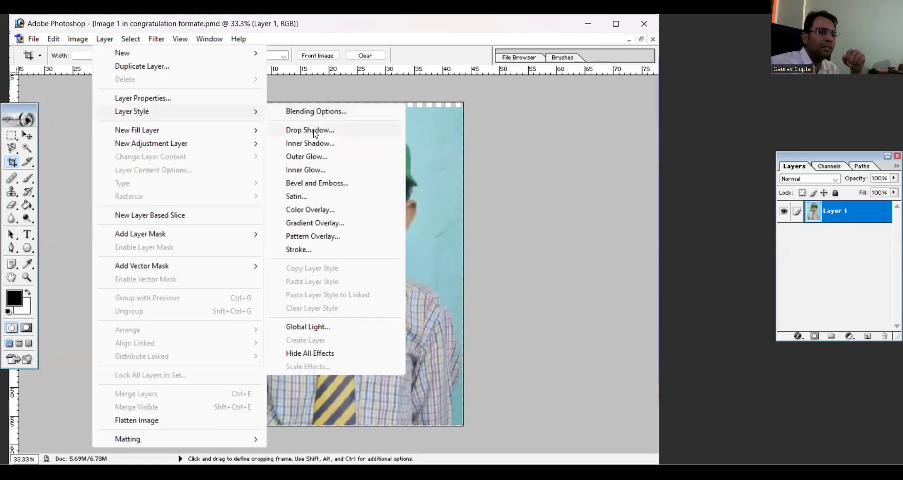
pyautogui.click(315, 113)
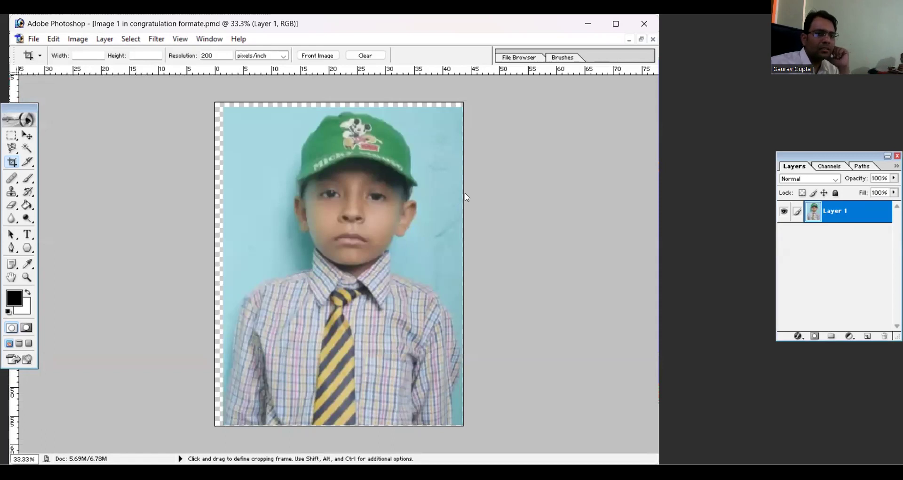
pyautogui.press('h')
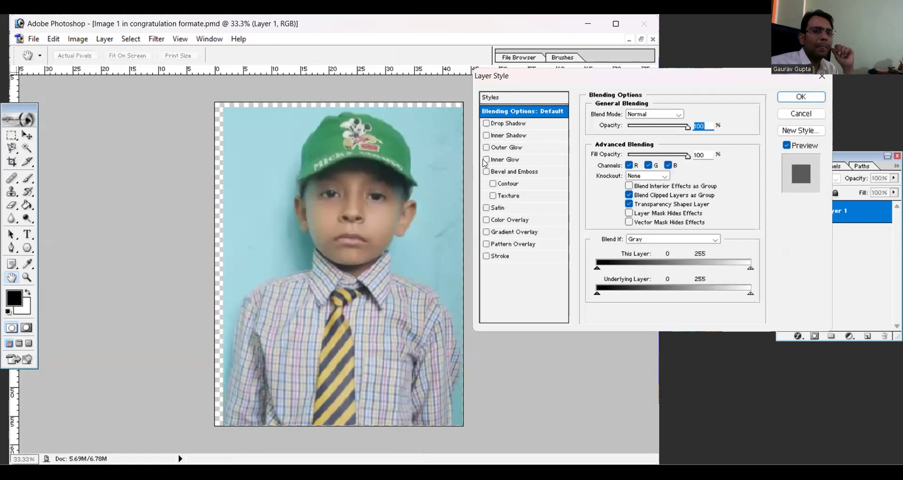
pyautogui.click(655, 127)
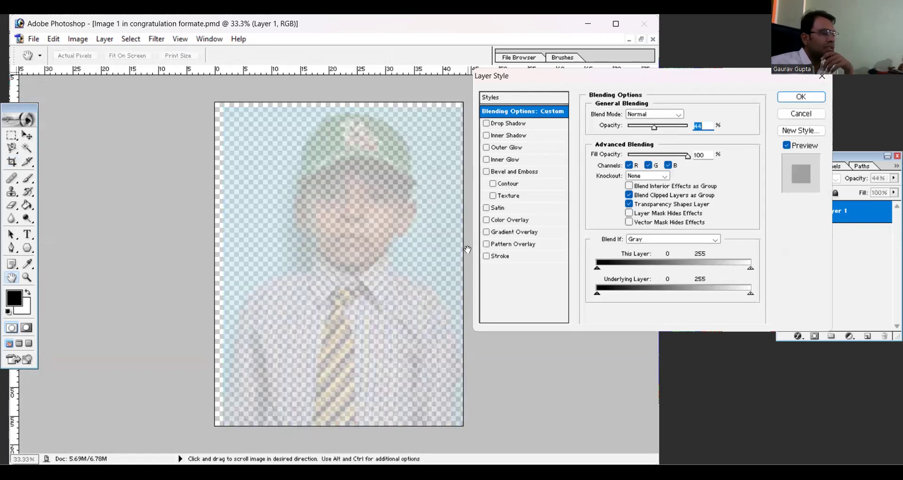
pyautogui.moveTo(654, 127); pyautogui.dragTo(662, 130)
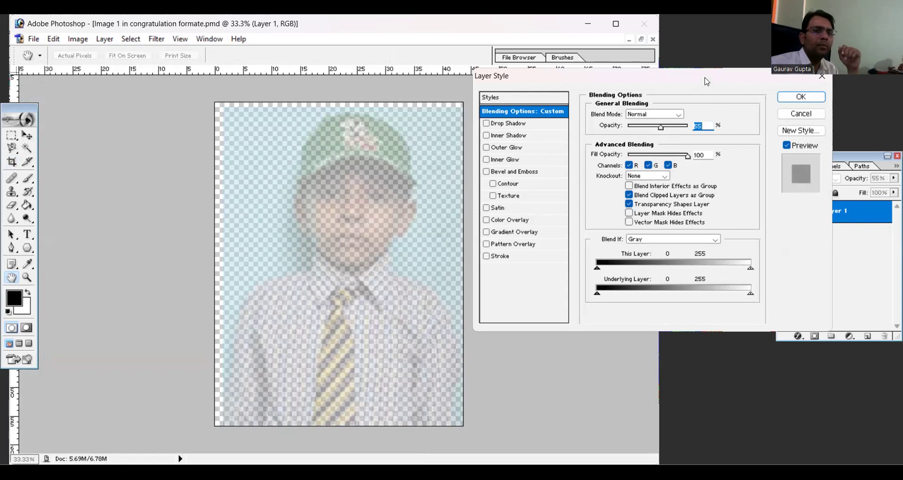
pyautogui.moveTo(705, 81); pyautogui.dragTo(515, 111)
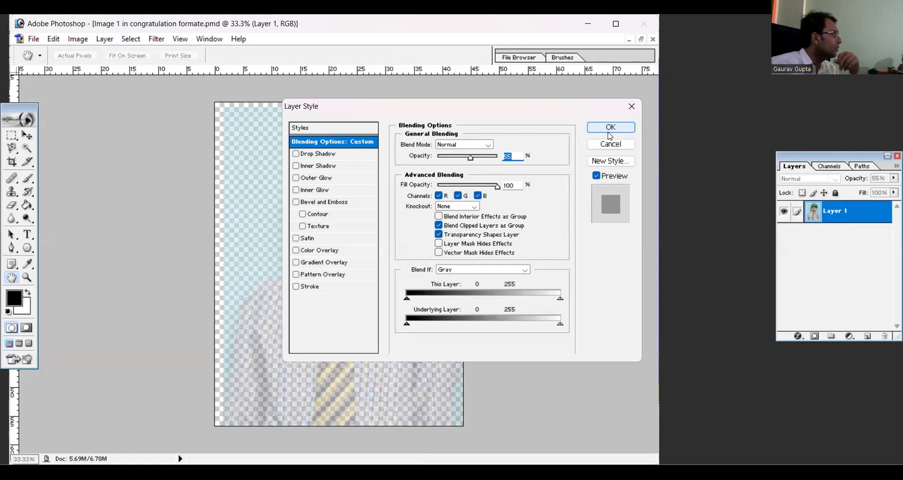
pyautogui.click(610, 136)
pyautogui.press('c')
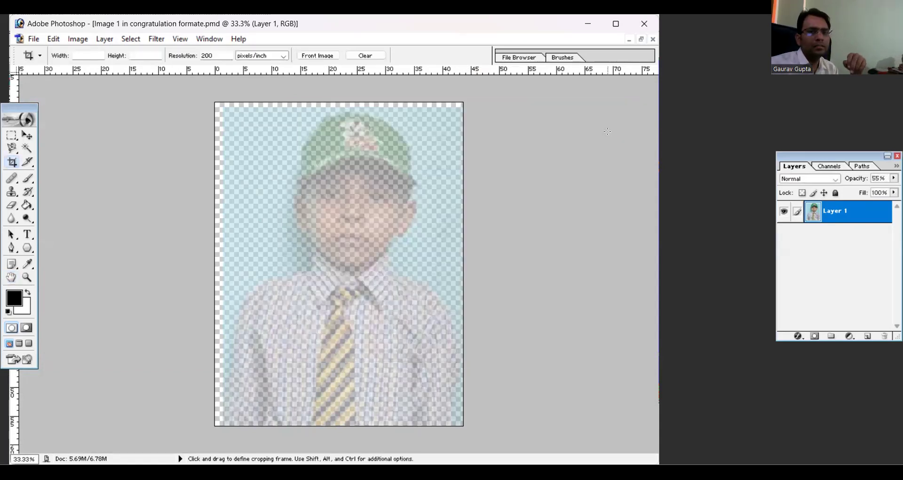
# Step: Switch to the open image Screenshot 2023-08-12 212315.png
pyautogui.press('ctrl')
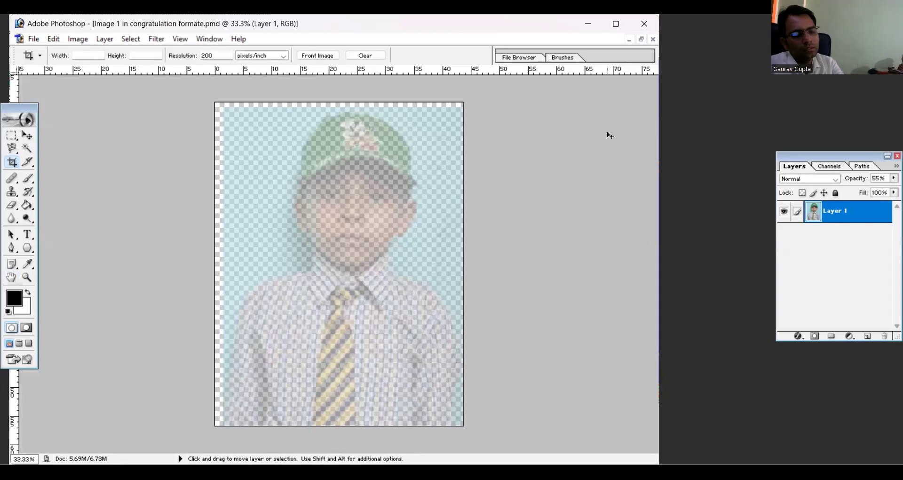
pyautogui.hotkey('ctrl', 'Tab')
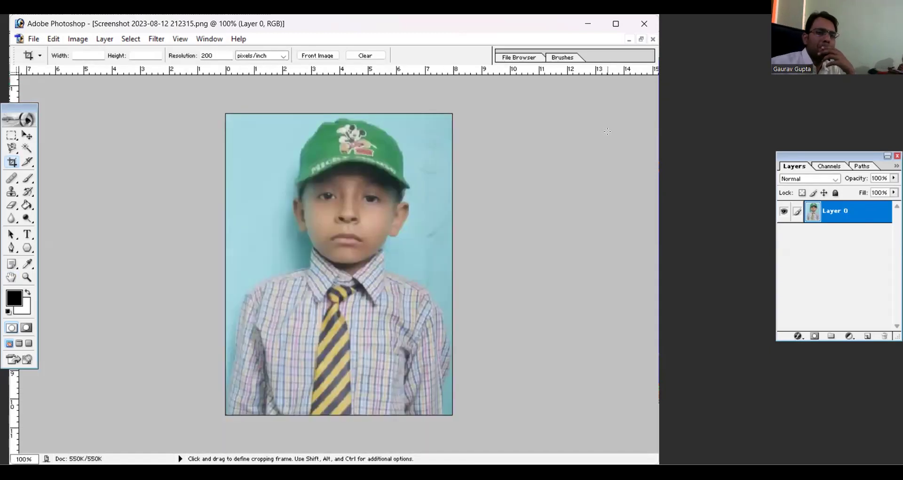